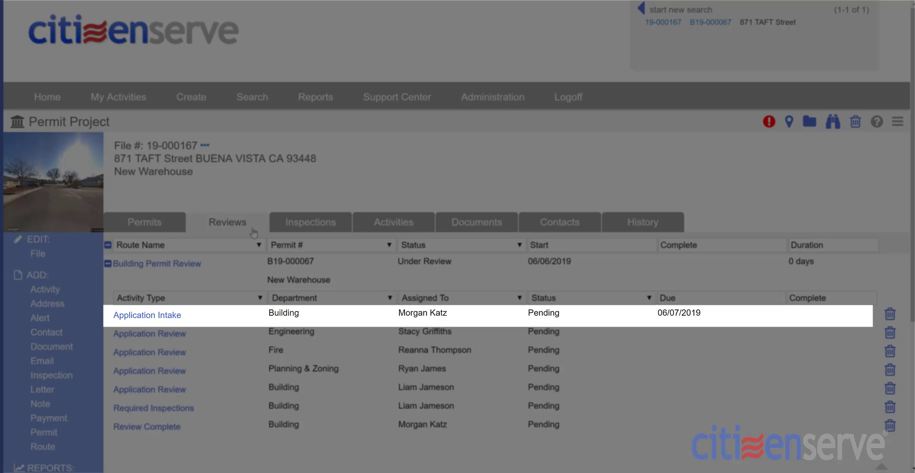
Open the Gordon Street Warehouse Site Plan.pdf described as Warehouse Site Plan v1 for markup from the Building department's Application Intake review
{"action": "left_click", "coordinate": [170, 318]}
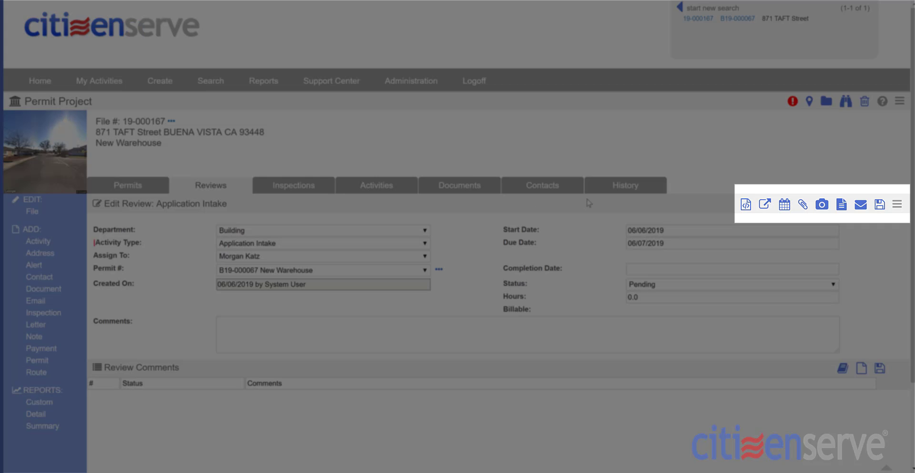
{"action": "left_click", "coordinate": [746, 206]}
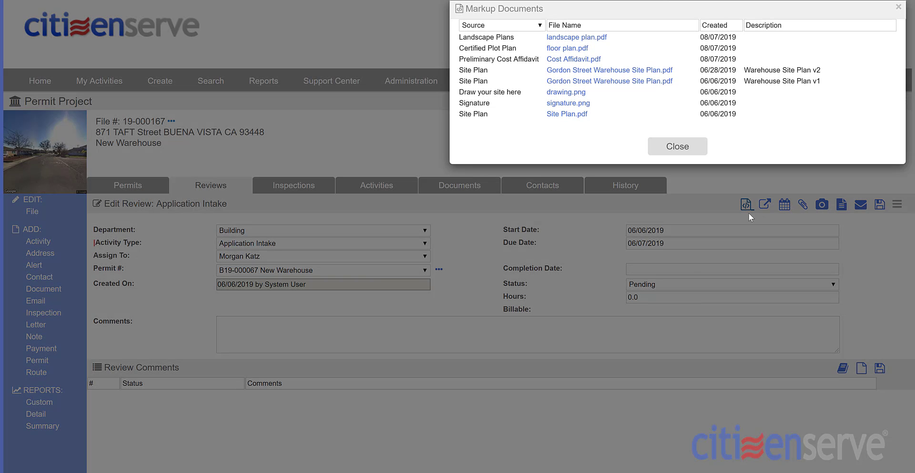
{"action": "left_click", "coordinate": [622, 83]}
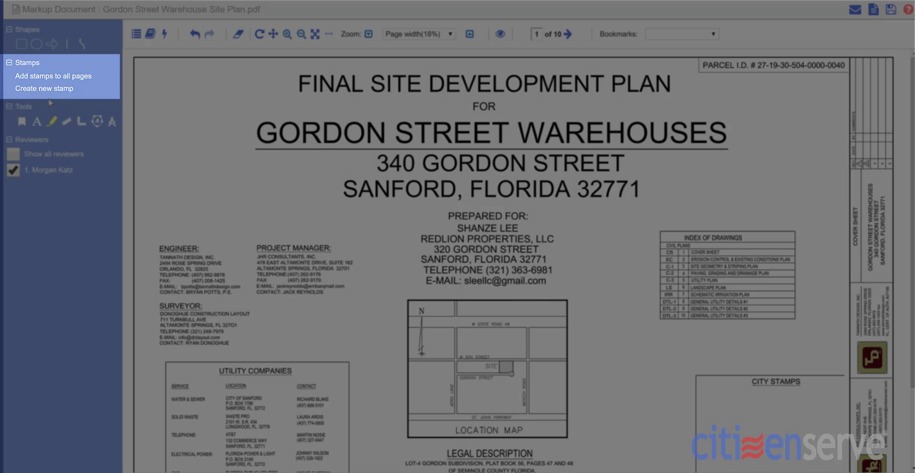
Start a new stamp with the name and text "Received", including the date stamp and the user name
{"action": "left_click", "coordinate": [44, 89]}
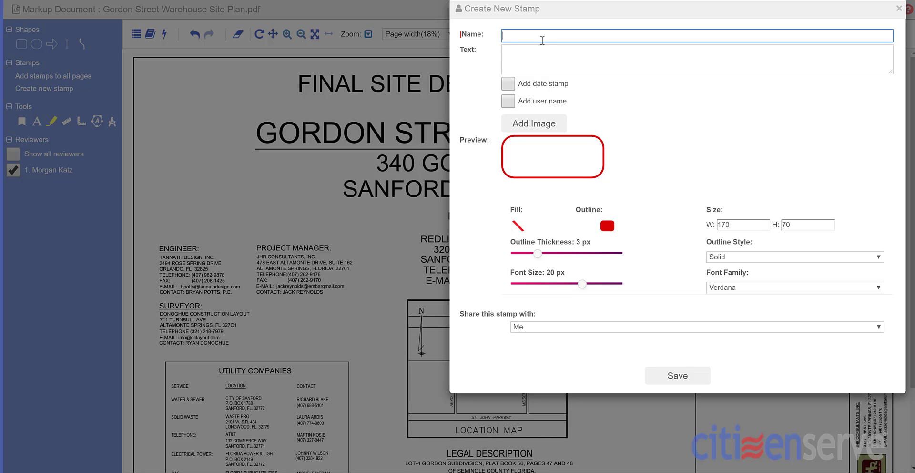
{"action": "type", "text": "Received"}
{"action": "key", "text": "Tab"}
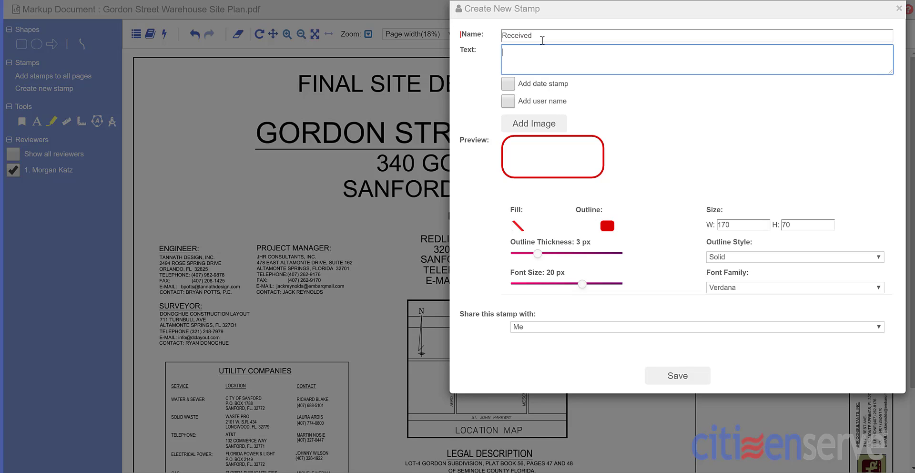
{"action": "type", "text": "Received"}
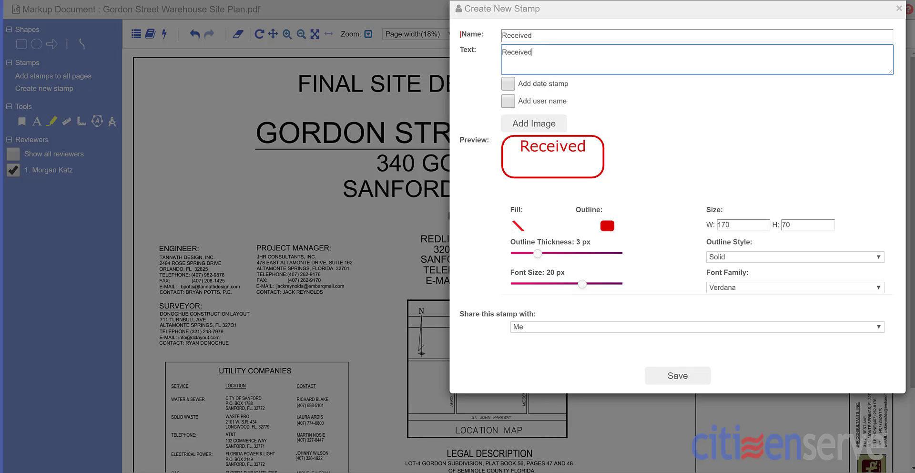
{"action": "left_click", "coordinate": [508, 84]}
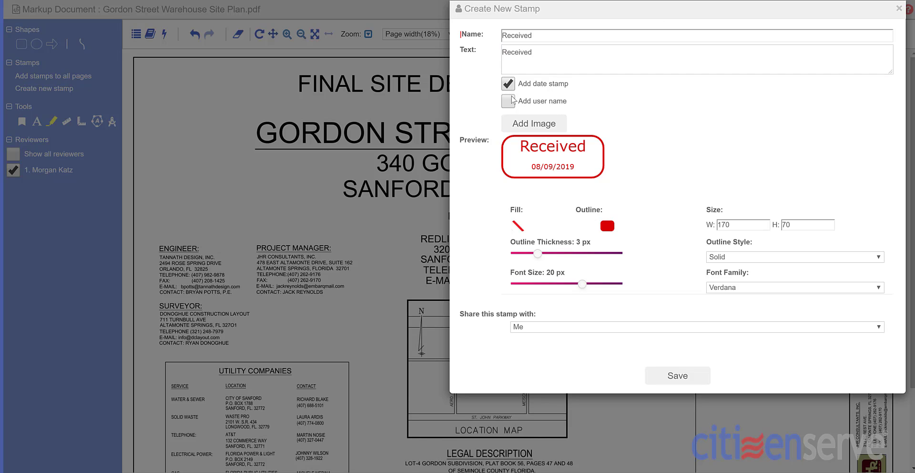
{"action": "left_click", "coordinate": [509, 103]}
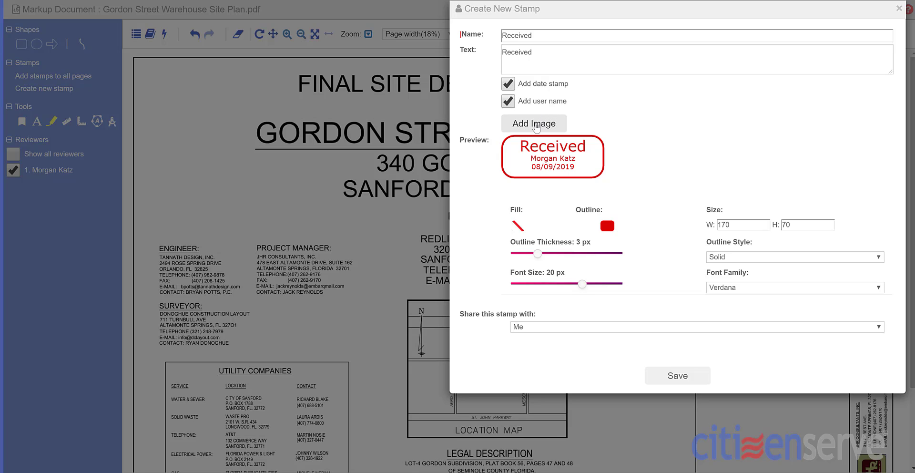
Add the image Capture.JPG to the stamp
{"action": "left_click", "coordinate": [536, 125]}
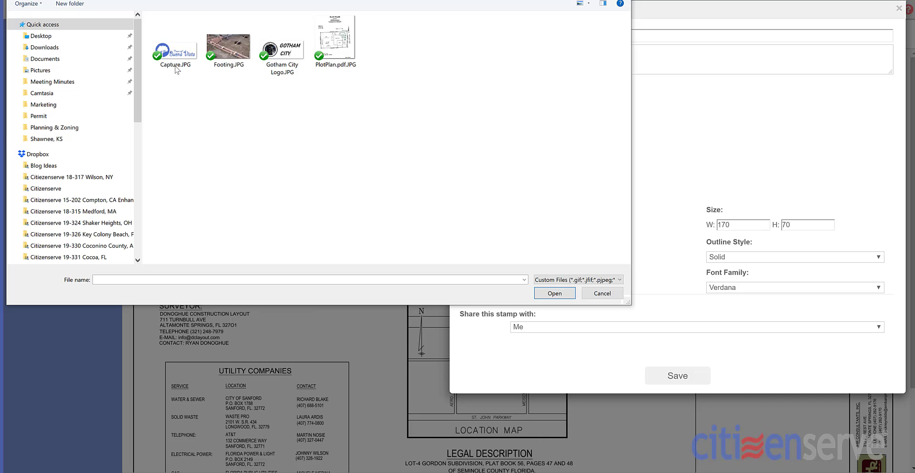
{"action": "left_click", "coordinate": [176, 57]}
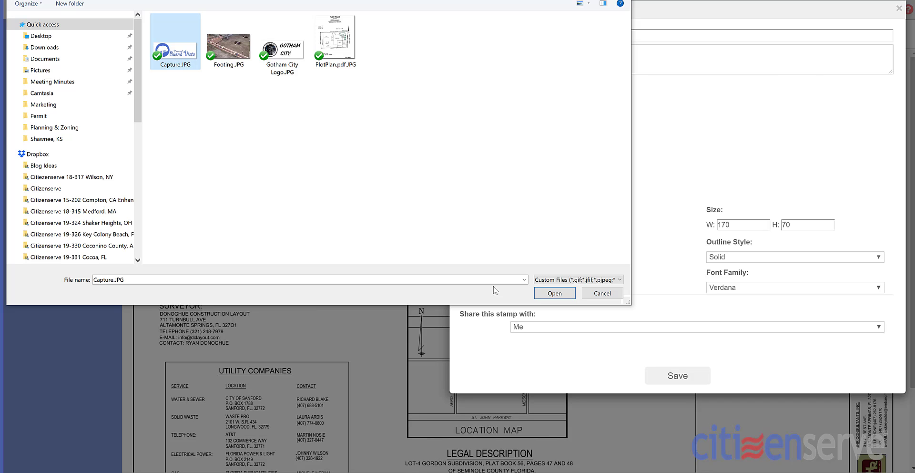
{"action": "left_click", "coordinate": [555, 293]}
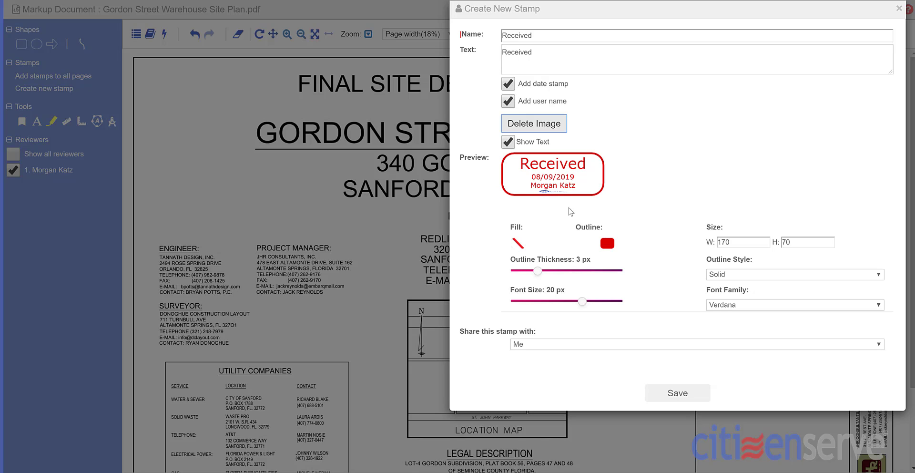
Set the stamp's size to a width of 210 and a height of 100
{"action": "double_click", "coordinate": [736, 242]}
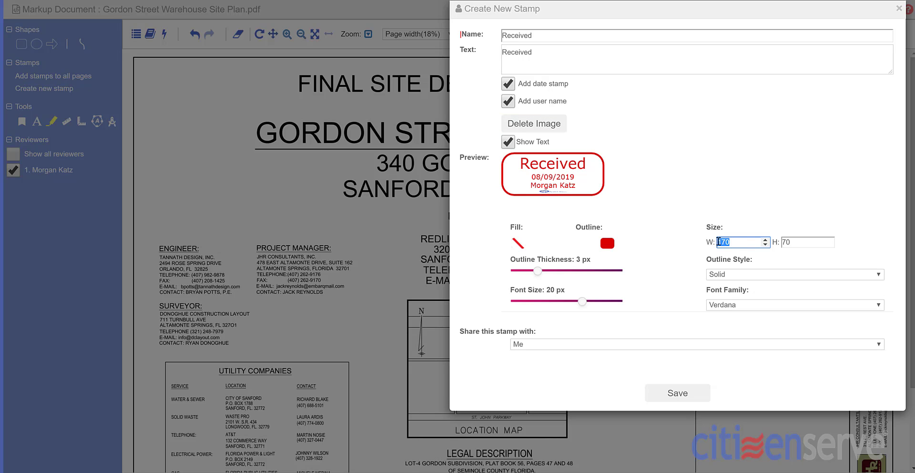
{"action": "type", "text": "210"}
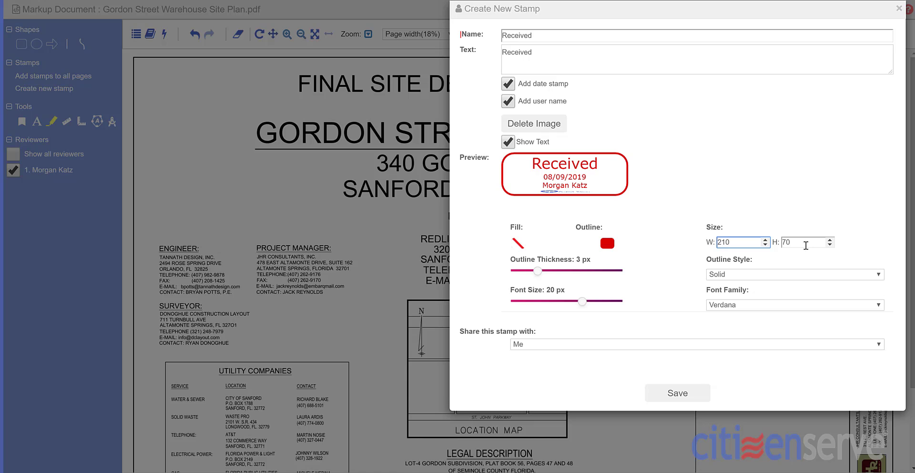
{"action": "key", "text": "Tab"}
{"action": "type", "text": "100"}
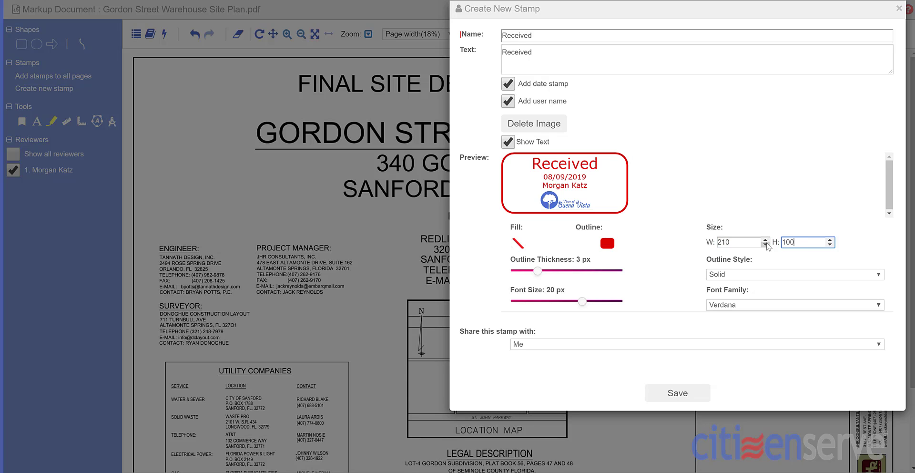
Give the stamp a semi-transparent light blue fill
{"action": "left_click", "coordinate": [521, 245]}
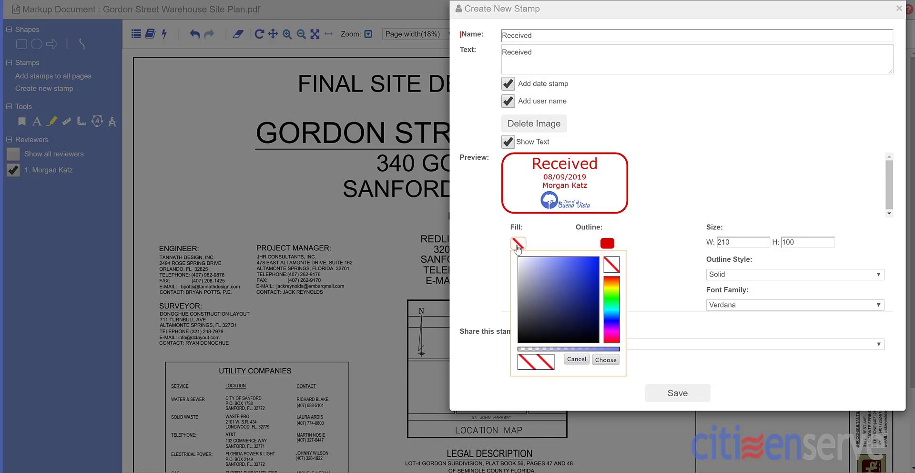
{"action": "left_click", "coordinate": [560, 259]}
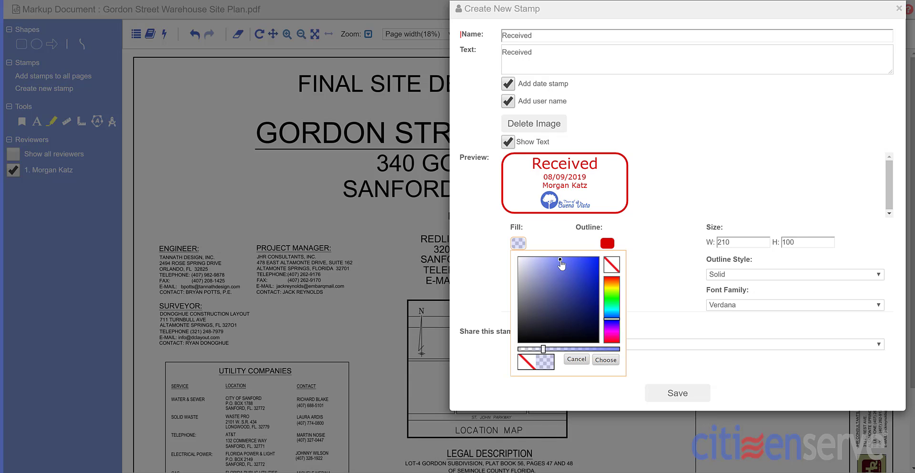
{"action": "left_click_drag", "start_coordinate": [548, 353], "coordinate": [567, 354]}
{"action": "left_click", "coordinate": [604, 363]}
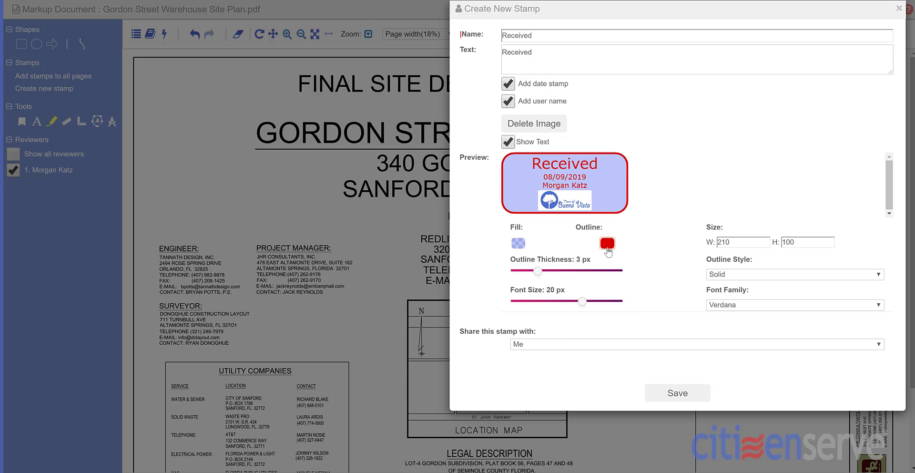
Color the stamp's outline blue with a 3 px thickness and set the font size to 18 px
{"action": "left_click", "coordinate": [608, 244]}
{"action": "left_click", "coordinate": [700, 328]}
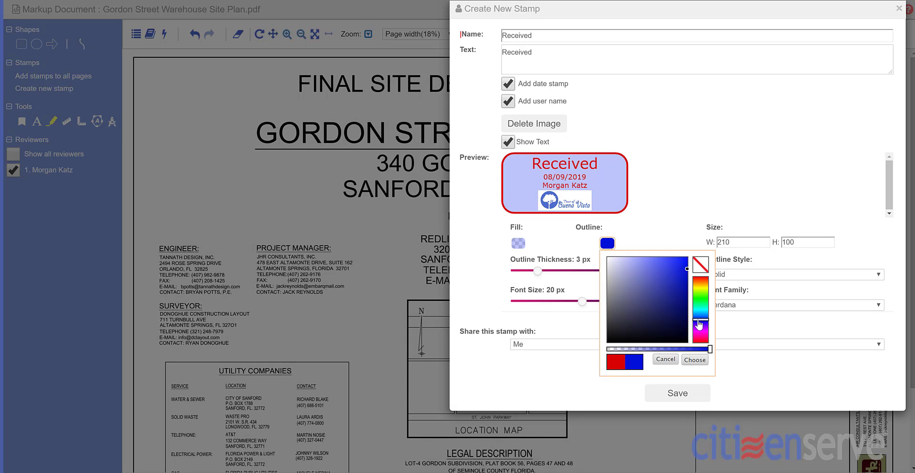
{"action": "left_click", "coordinate": [690, 362]}
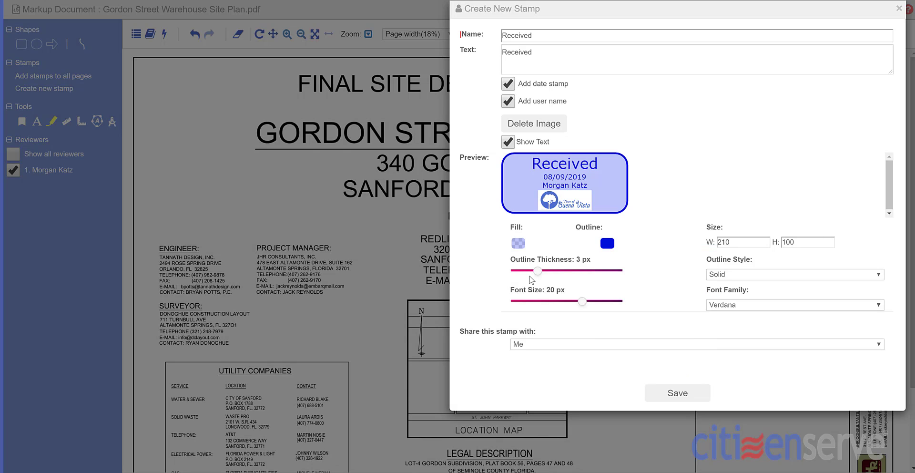
{"action": "mouse_move", "coordinate": [537, 272]}
{"action": "left_mouse_down"}
{"action": "mouse_move", "coordinate": [571, 273]}
{"action": "mouse_move", "coordinate": [543, 272]}
{"action": "left_mouse_up"}
{"action": "mouse_move", "coordinate": [582, 301]}
{"action": "left_mouse_down"}
{"action": "mouse_move", "coordinate": [548, 302]}
{"action": "mouse_move", "coordinate": [578, 302]}
{"action": "left_mouse_up"}
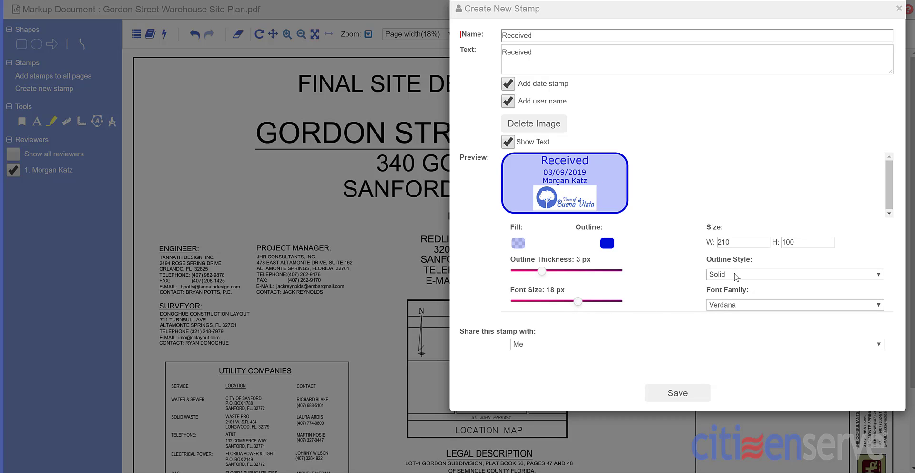
Try the Dashed and Dotted outline styles on the stamp and return it to Solid
{"action": "left_click", "coordinate": [736, 276]}
{"action": "left_click", "coordinate": [733, 304]}
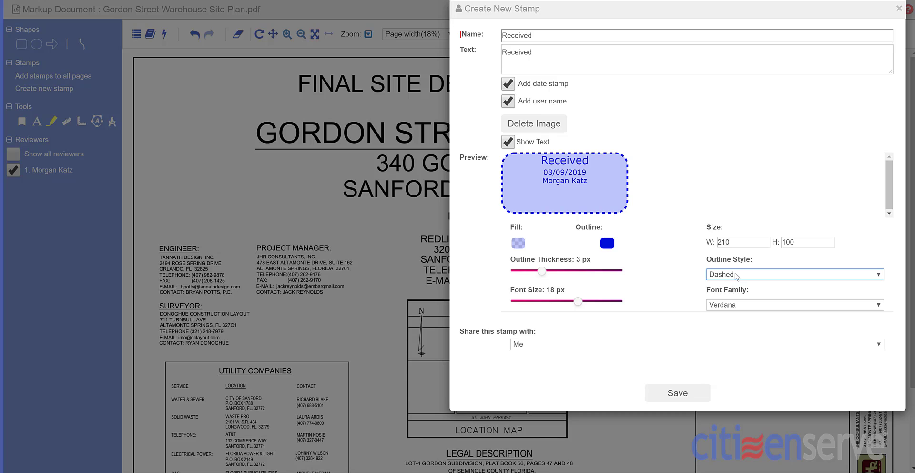
{"action": "left_click", "coordinate": [737, 275]}
{"action": "left_click", "coordinate": [733, 318]}
{"action": "left_click", "coordinate": [738, 275]}
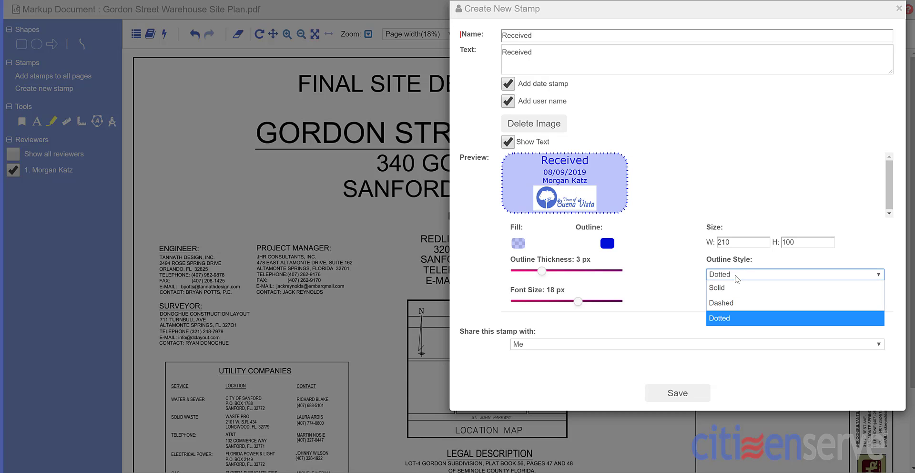
{"action": "left_click", "coordinate": [734, 290]}
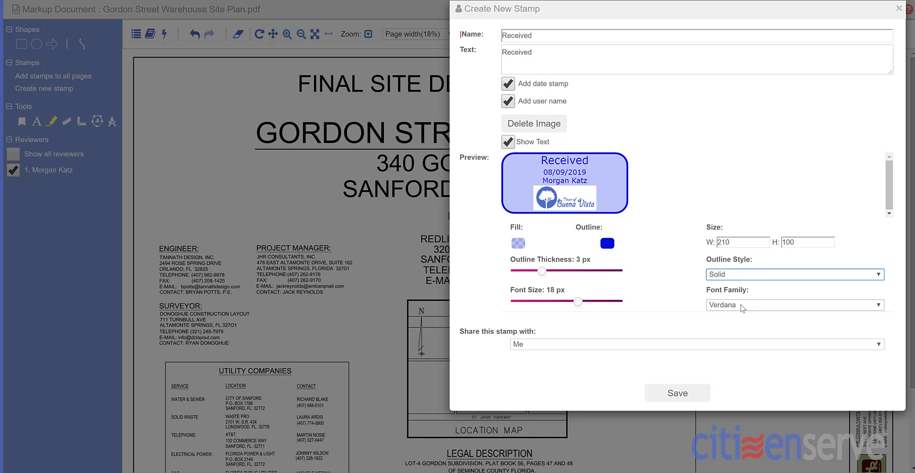
Set the stamp's font family to Courier and its font size to 14 px
{"action": "left_click", "coordinate": [744, 308]}
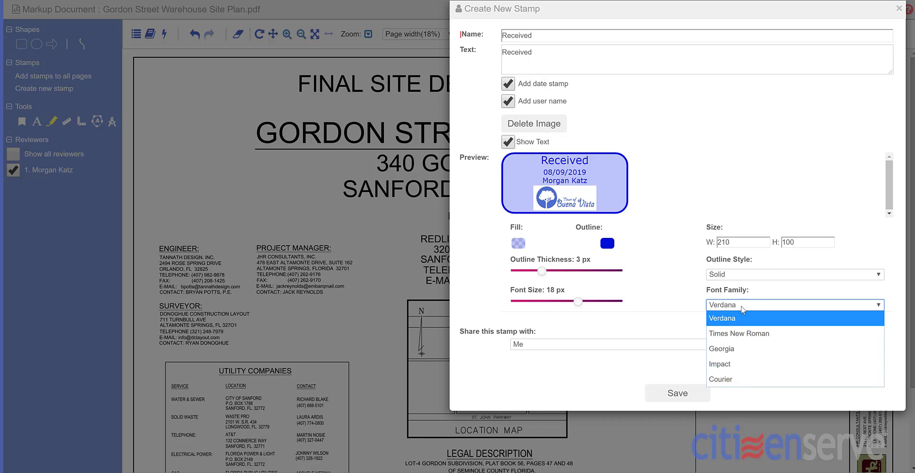
{"action": "left_click", "coordinate": [737, 380]}
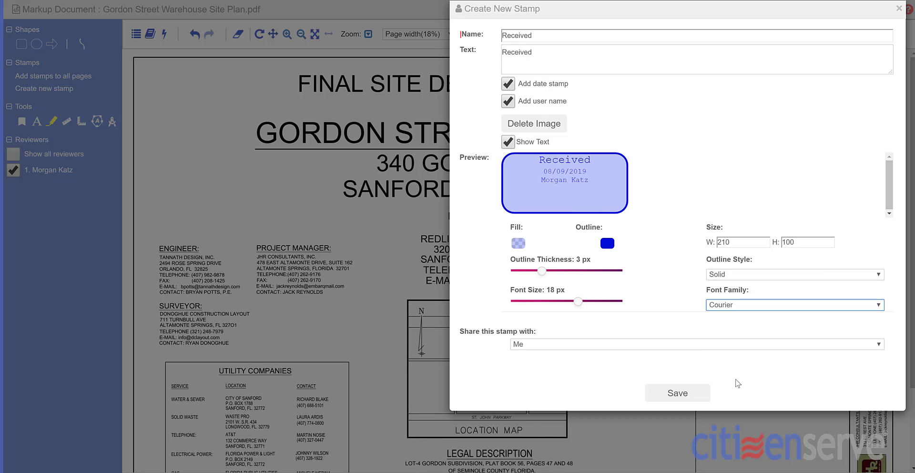
{"action": "left_click_drag", "start_coordinate": [578, 301], "coordinate": [563, 303]}
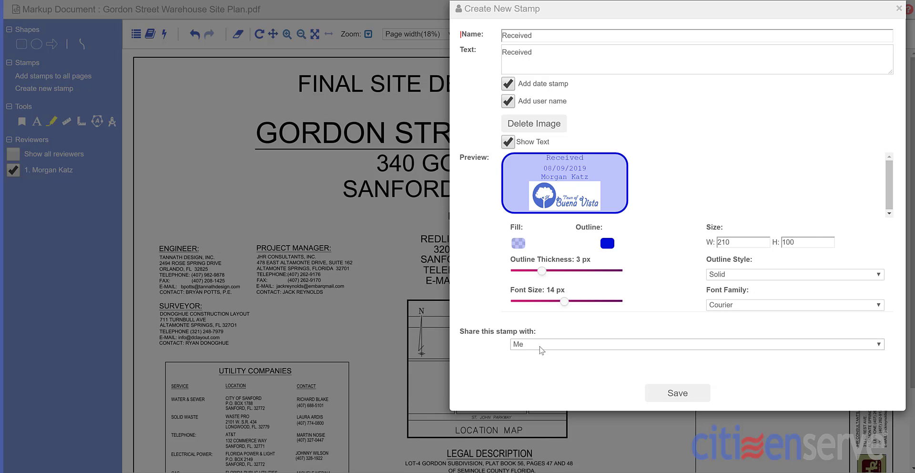
Share the stamp with Me only and save it
{"action": "left_click", "coordinate": [541, 348]}
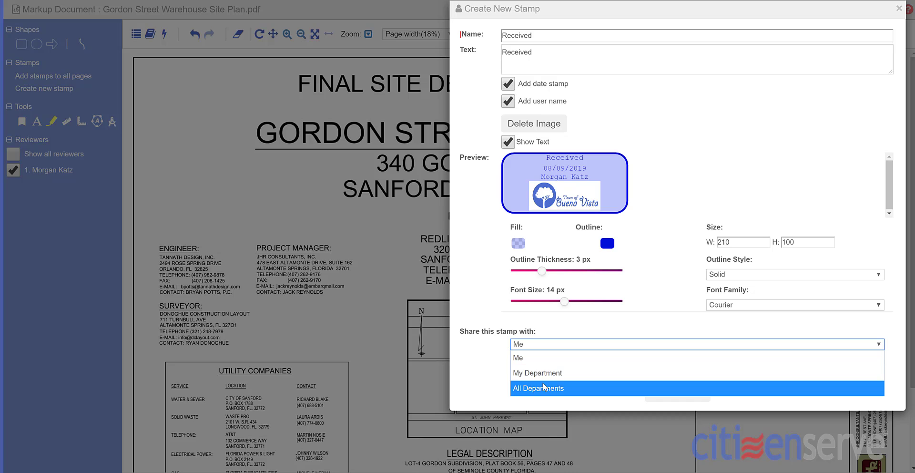
{"action": "left_click", "coordinate": [546, 363]}
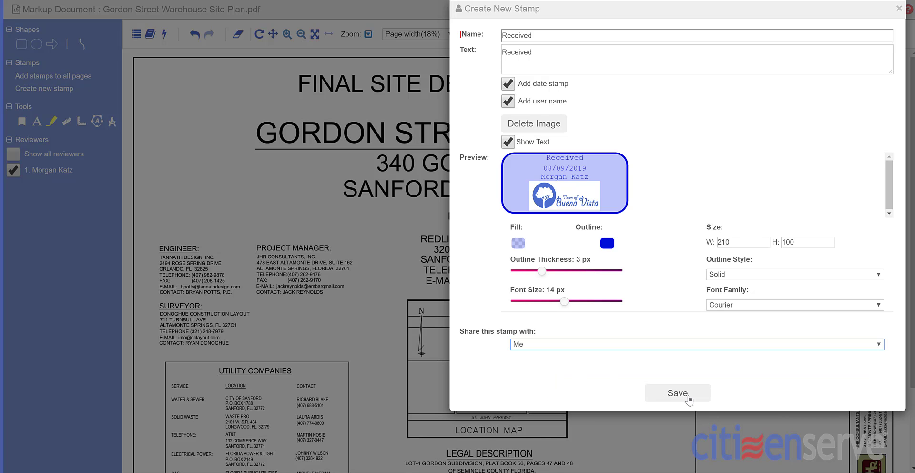
{"action": "left_click", "coordinate": [674, 395]}
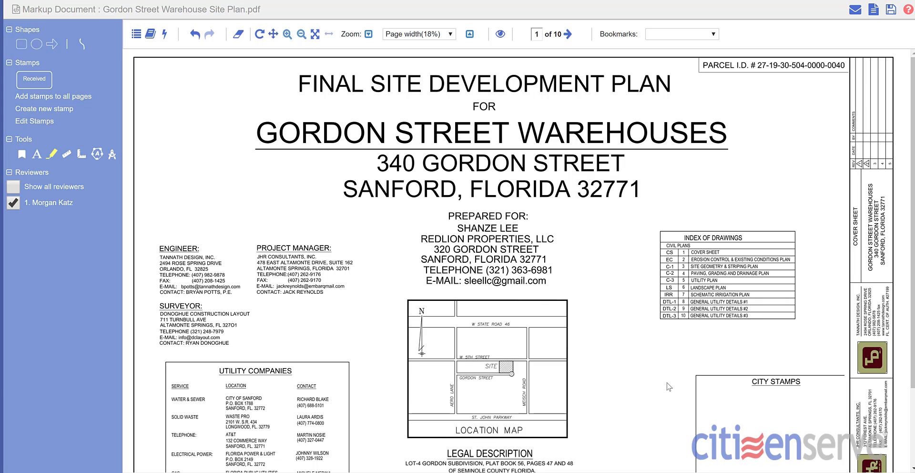
Place the Received stamp in the blank area above the engineer details on page 1 and enlarge it until its text and logo are legible
{"action": "left_click", "coordinate": [35, 82]}
{"action": "left_click", "coordinate": [212, 193]}
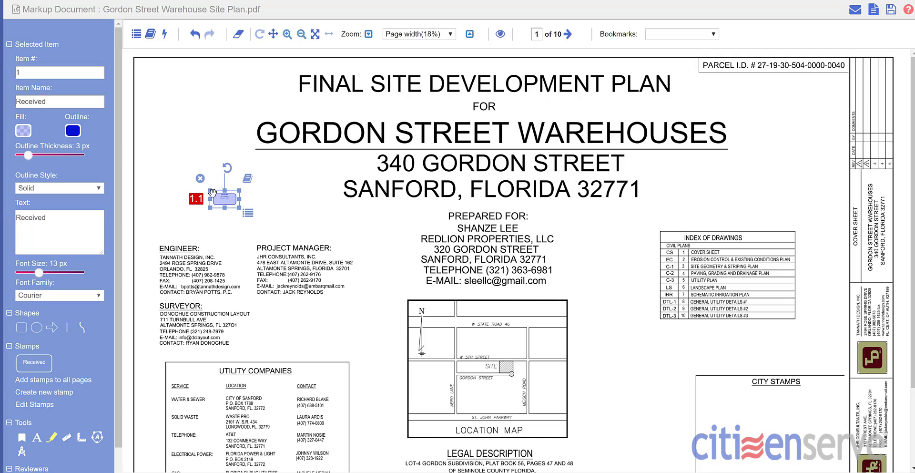
{"action": "left_click_drag", "start_coordinate": [240, 206], "coordinate": [259, 221]}
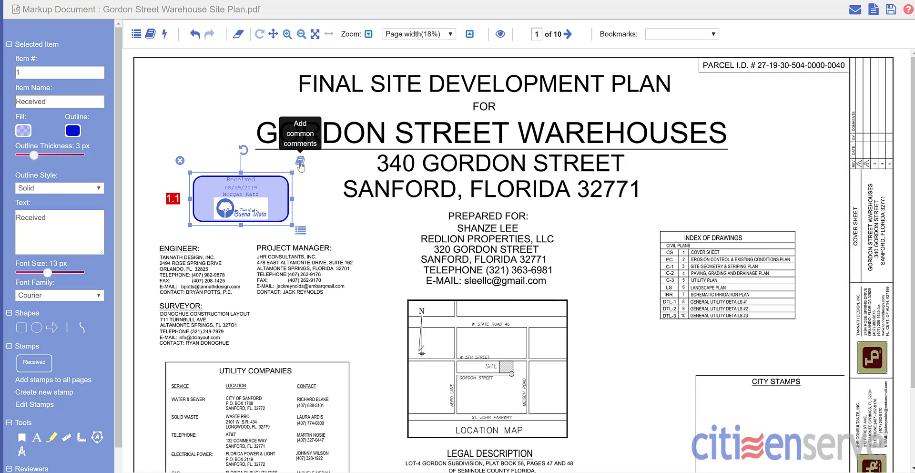
Add the comment "Reviewed on Friday morning." to the placed Received stamp and save it
{"action": "left_click", "coordinate": [301, 231]}
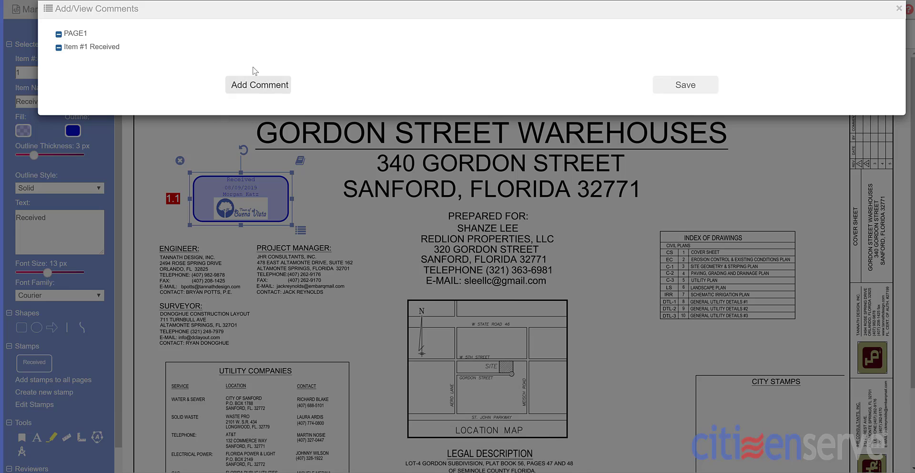
{"action": "left_click", "coordinate": [257, 85]}
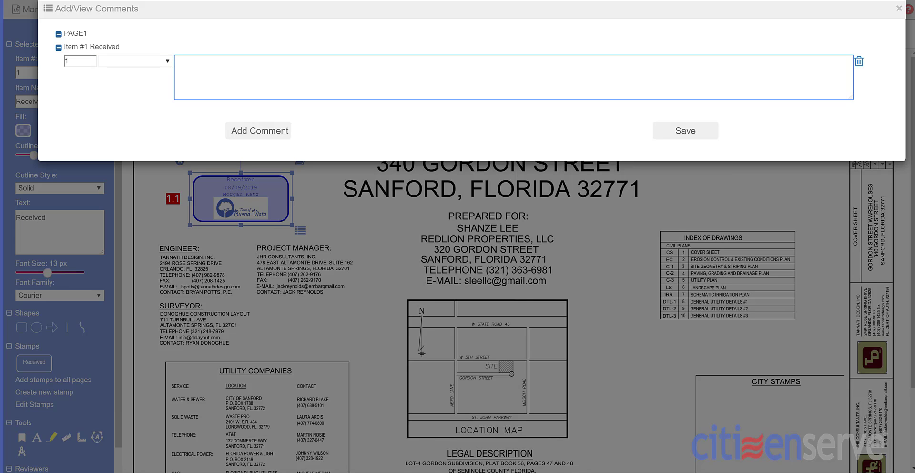
{"action": "type", "text": "Reviewed on Friday morning."}
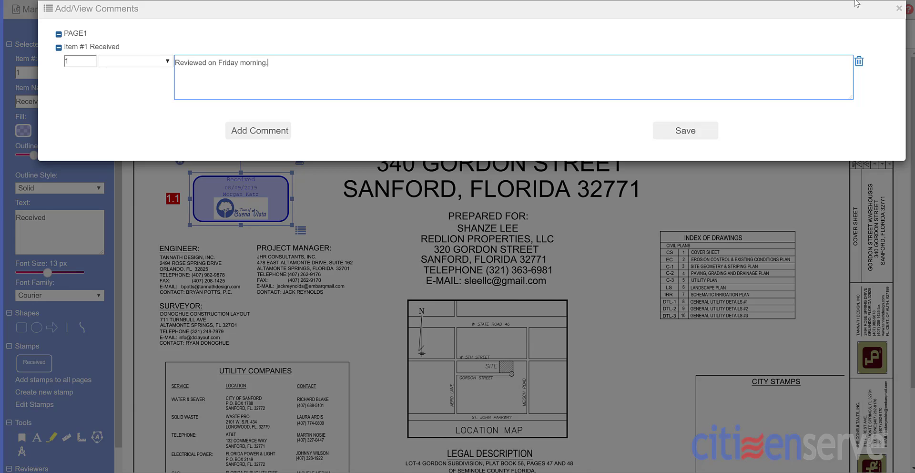
{"action": "left_click", "coordinate": [710, 136]}
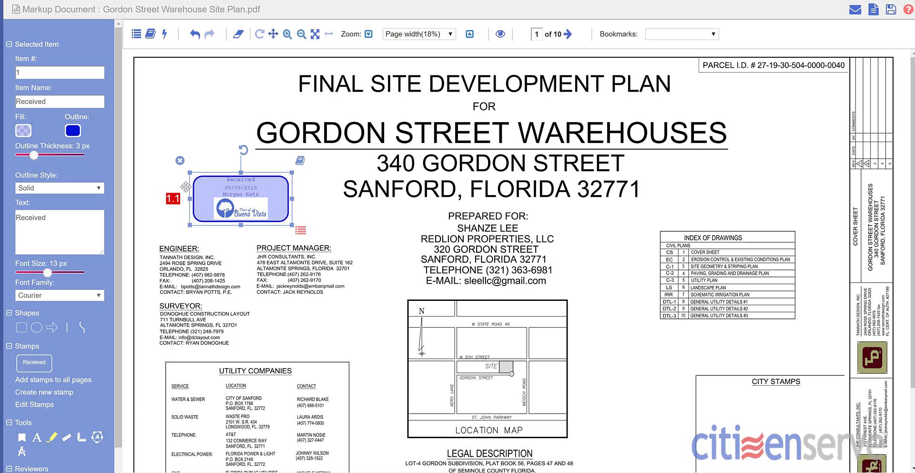
Remove the page 1 stamp and place an enlarged Received stamp in the City Stamps box using the all-pages stamp layout
{"action": "left_click", "coordinate": [180, 161]}
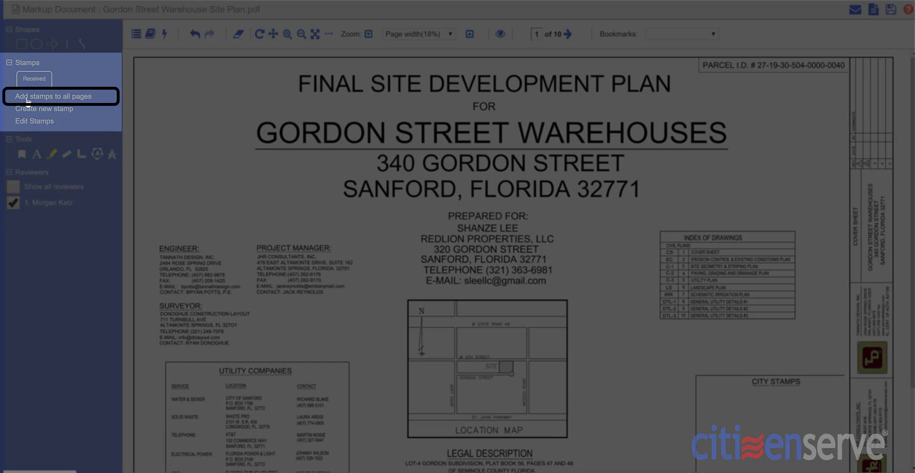
{"action": "left_click", "coordinate": [28, 100]}
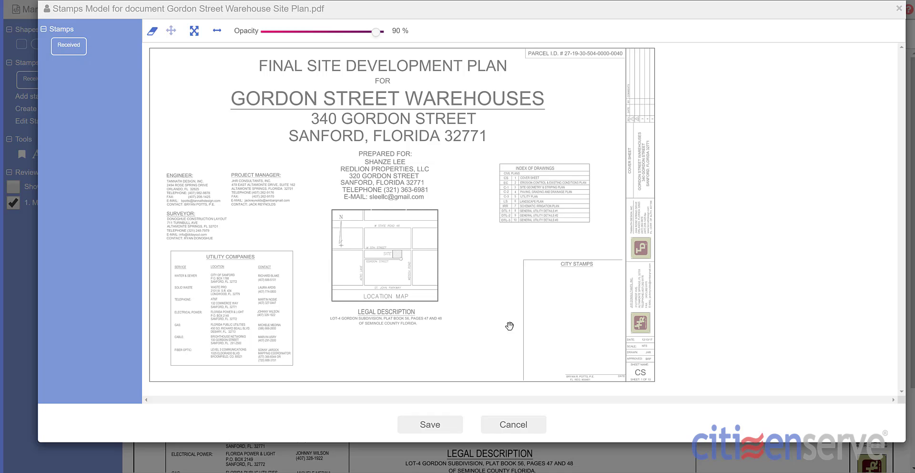
{"action": "left_click", "coordinate": [564, 351]}
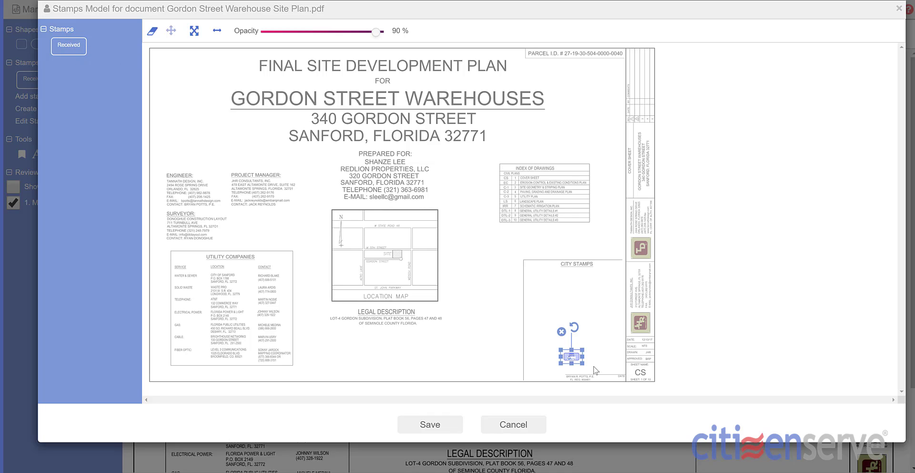
{"action": "left_click_drag", "start_coordinate": [584, 349], "coordinate": [622, 334]}
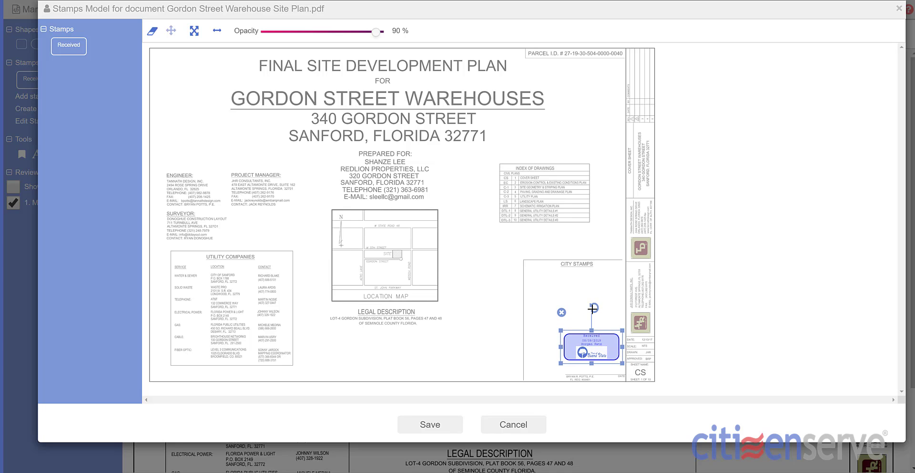
{"action": "left_click_drag", "start_coordinate": [595, 306], "coordinate": [594, 326]}
Set the all-pages stamp's opacity to 88% and save the stamp placement
{"action": "left_click_drag", "start_coordinate": [376, 34], "coordinate": [302, 35]}
{"action": "left_click_drag", "start_coordinate": [360, 33], "coordinate": [374, 33]}
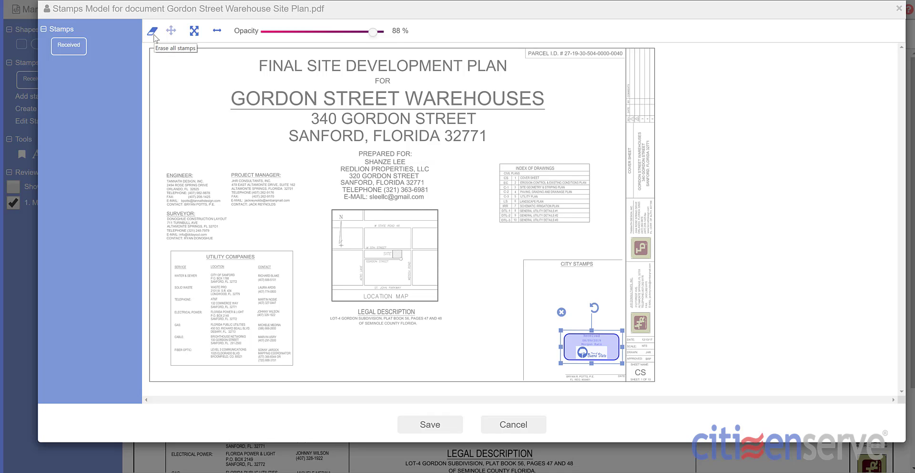
{"action": "left_click", "coordinate": [410, 429]}
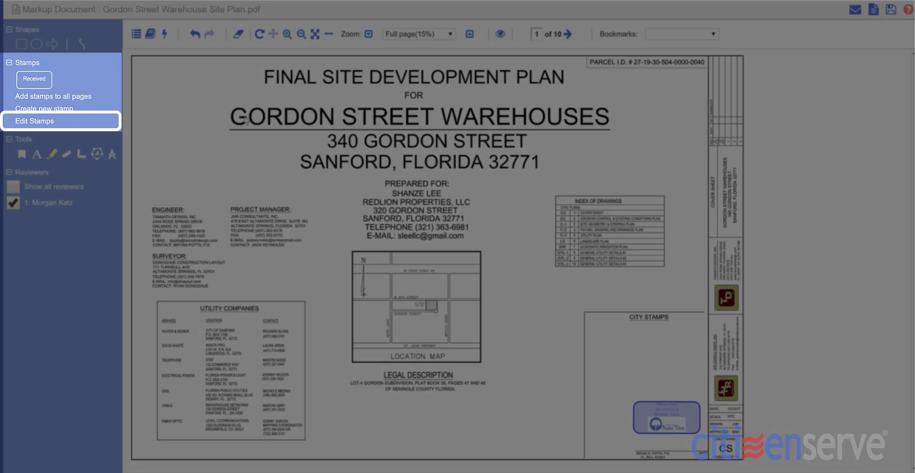
Open the saved Received stamp's settings for review and close them without editing
{"action": "left_click", "coordinate": [32, 121]}
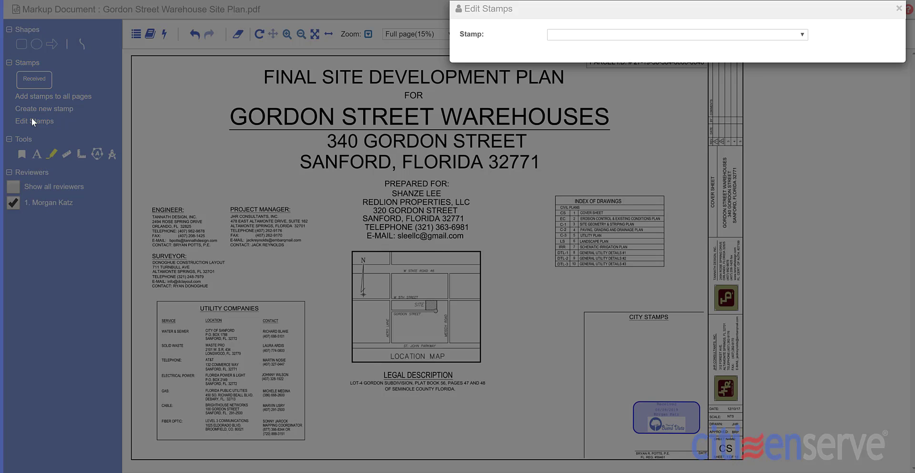
{"action": "left_click", "coordinate": [571, 36]}
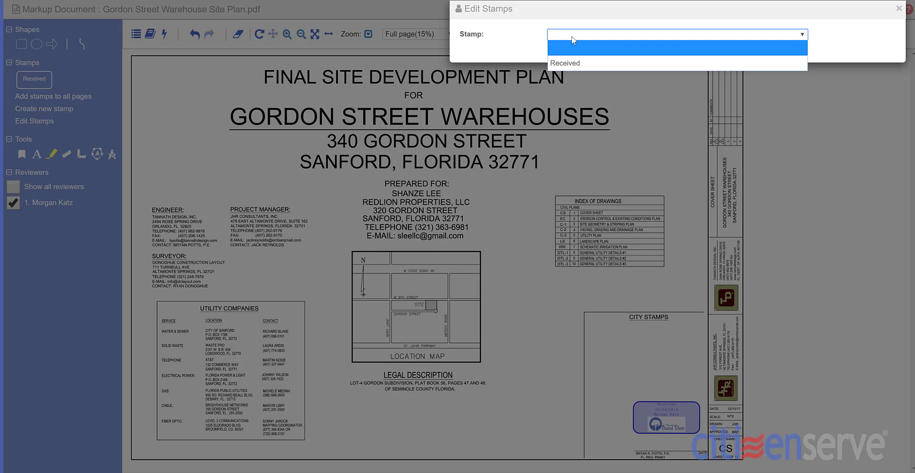
{"action": "left_click", "coordinate": [563, 59]}
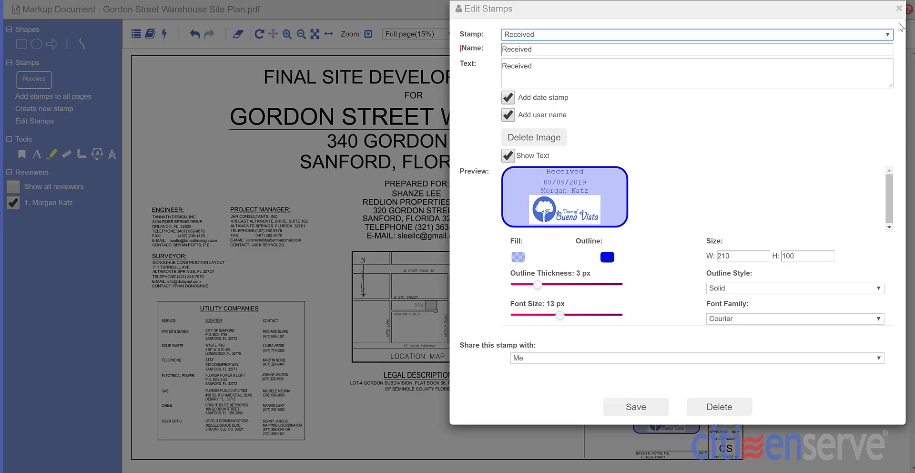
{"action": "left_click", "coordinate": [899, 8]}
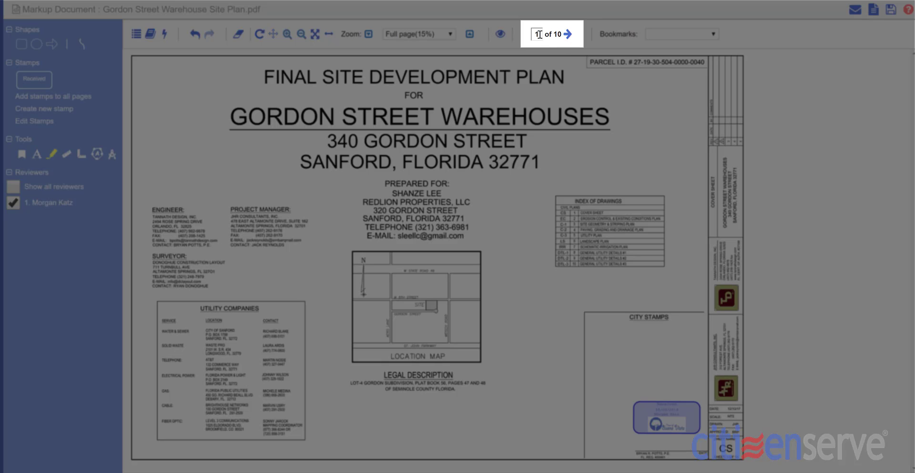
Go to page 3 and draw a rectangle around the north-arrow compass beside the Site Data block
{"action": "left_click_drag", "start_coordinate": [539, 34], "coordinate": [530, 34]}
{"action": "type", "text": "3"}
{"action": "key", "text": "Return"}
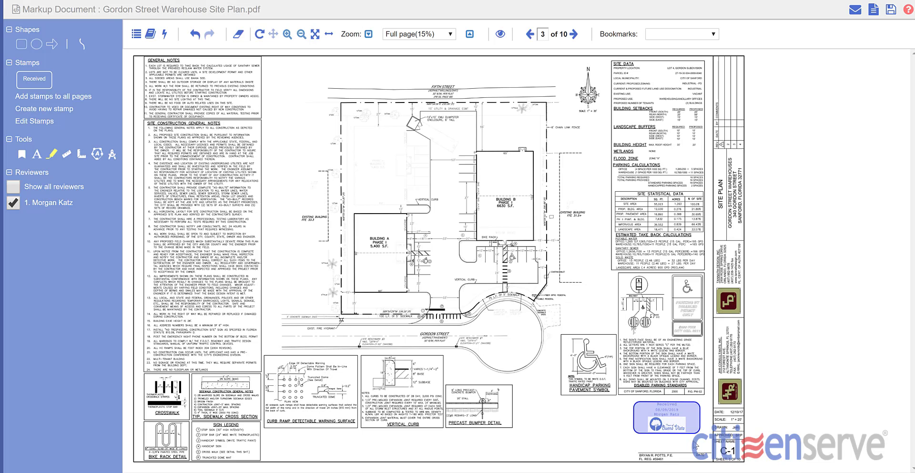
{"action": "left_click", "coordinate": [9, 63]}
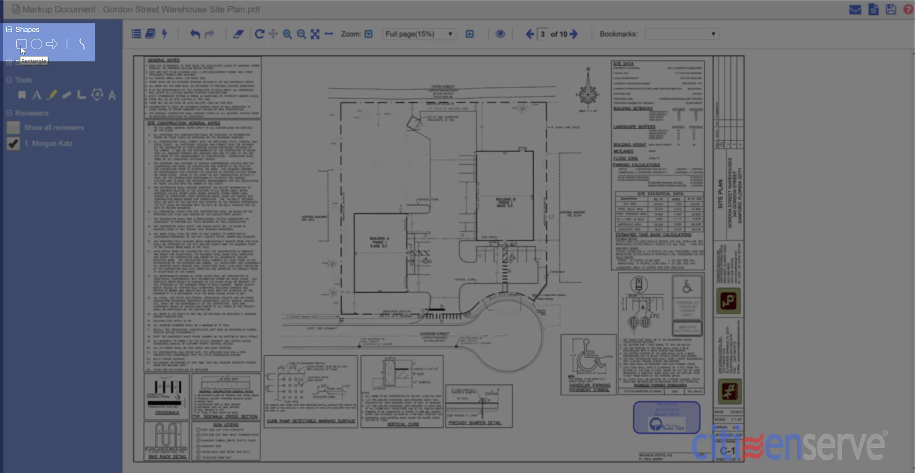
{"action": "left_click", "coordinate": [21, 45]}
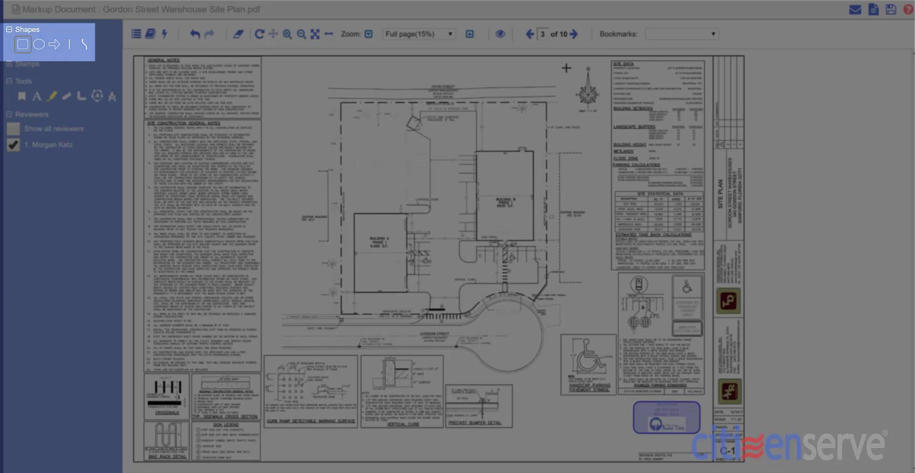
{"action": "left_click_drag", "start_coordinate": [567, 67], "coordinate": [608, 118]}
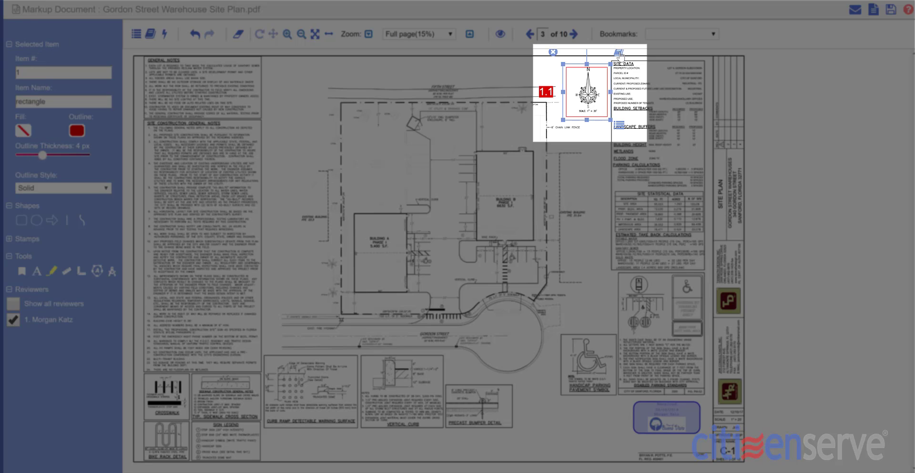
Add the comment "Final plan must include to-scale ruler of 2 inches" to the rectangle and save it
{"action": "left_click", "coordinate": [619, 135]}
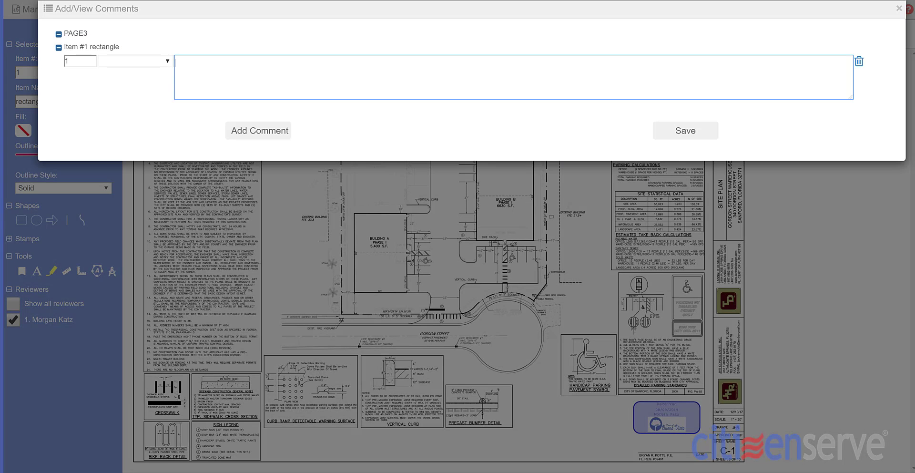
{"action": "type", "text": "Final plan must include to-scale ruler of 2 inches"}
{"action": "left_click", "coordinate": [683, 131]}
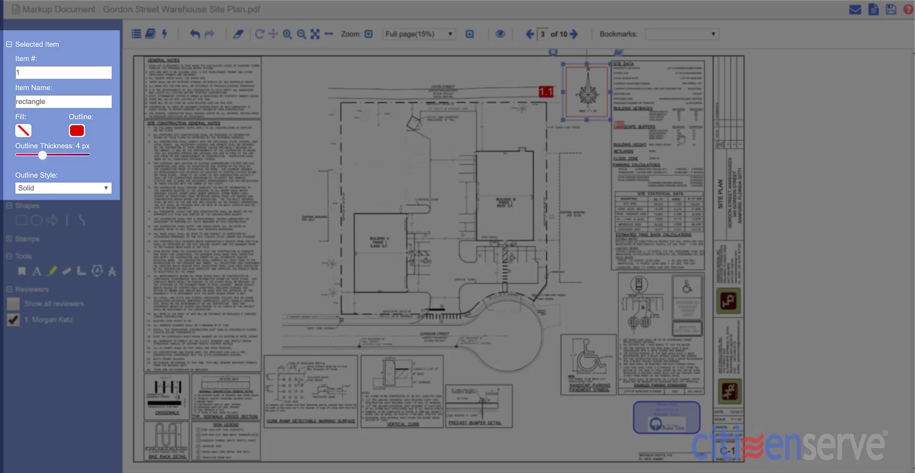
Rename the rectangle item to Compass and change its outline color to blue
{"action": "left_click_drag", "start_coordinate": [52, 102], "coordinate": [5, 101]}
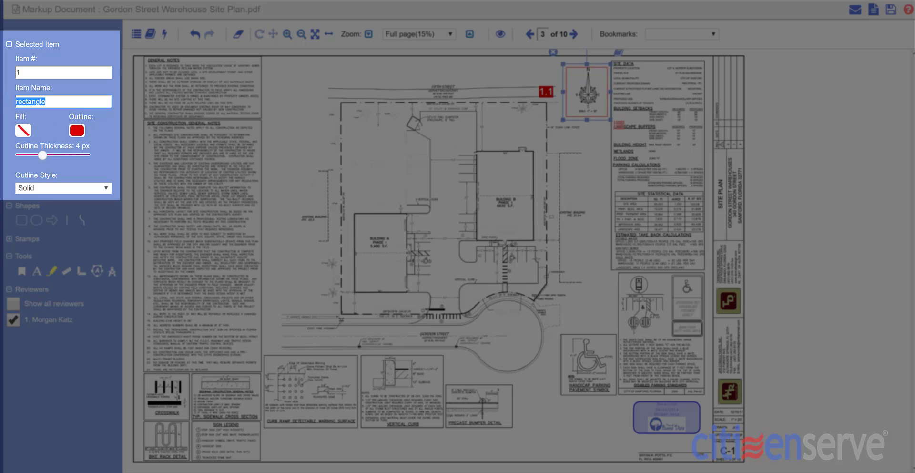
{"action": "type", "text": "Compass"}
{"action": "left_click", "coordinate": [78, 132]}
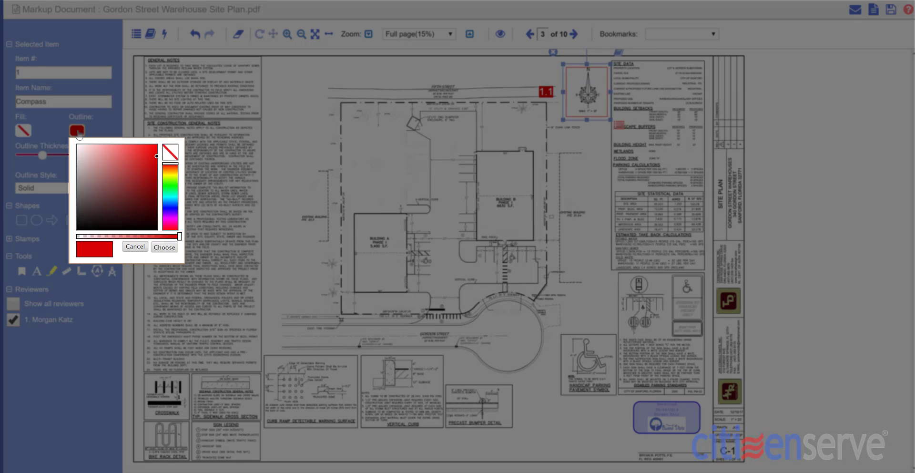
{"action": "left_click", "coordinate": [170, 207]}
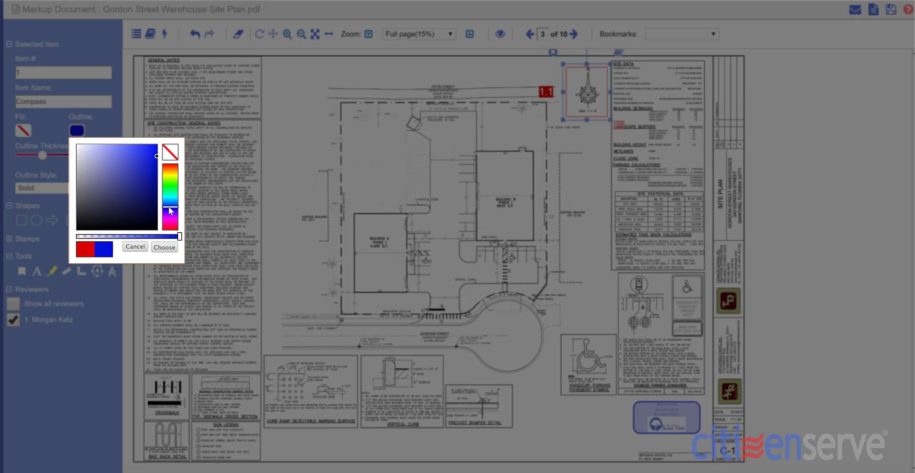
{"action": "left_click", "coordinate": [164, 247]}
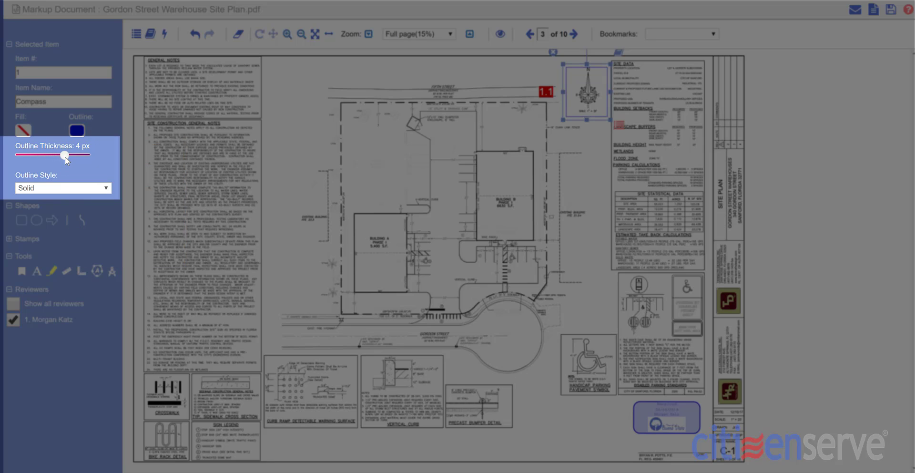
Set the Compass rectangle's outline thickness to 10 px and its outline style to Dashed
{"action": "left_click_drag", "start_coordinate": [65, 157], "coordinate": [65, 157]}
{"action": "left_click", "coordinate": [106, 188]}
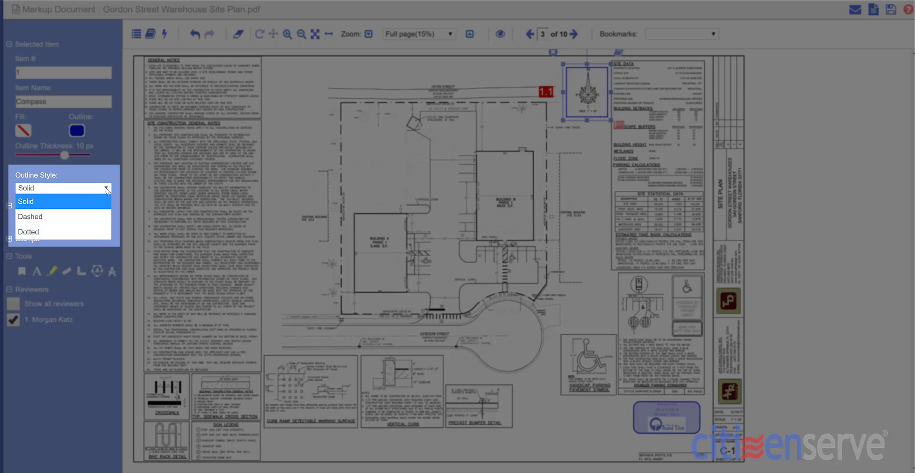
{"action": "left_click", "coordinate": [79, 216]}
{"action": "key", "text": "Escape"}
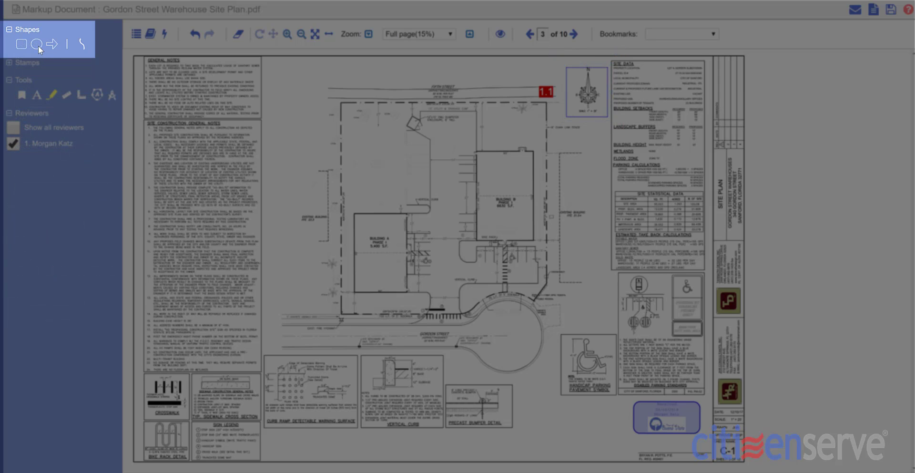
Draw a wide, flat ellipse along the site boundary just below Fifth Street, with an outline thickness of 16 px
{"action": "left_click", "coordinate": [37, 45]}
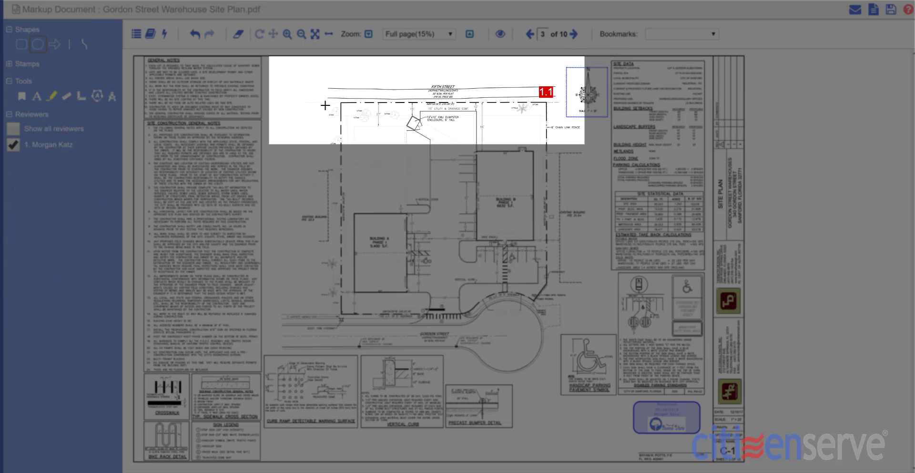
{"action": "left_click_drag", "start_coordinate": [322, 103], "coordinate": [563, 115]}
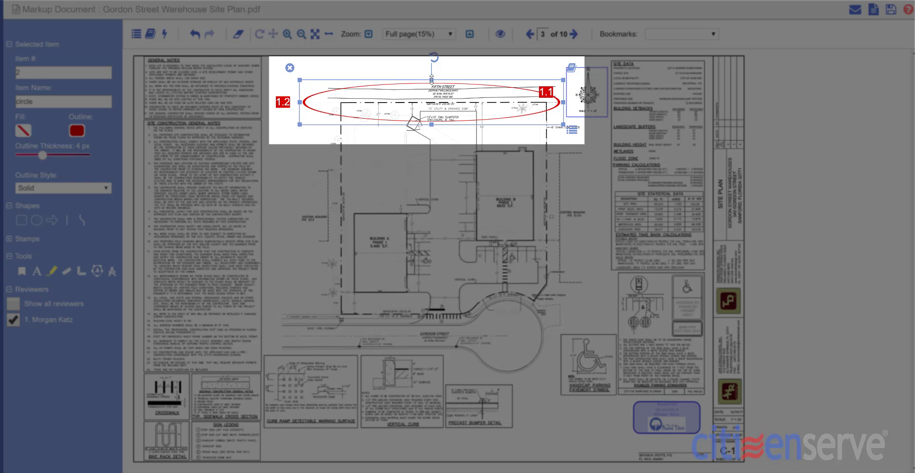
{"action": "left_click_drag", "start_coordinate": [432, 89], "coordinate": [432, 105]}
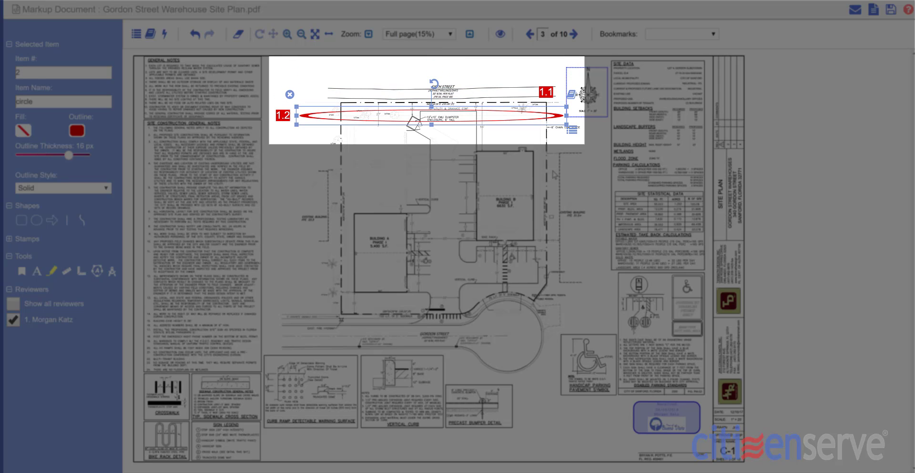
From the ellipse's common Landscape comments, select "Trees and shrubs must be selected from approved town list." with status Comment
{"action": "left_click", "coordinate": [572, 93]}
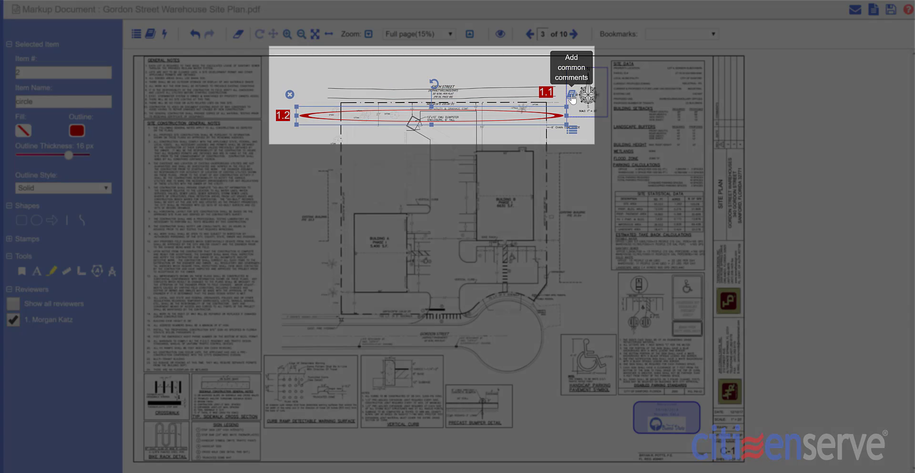
{"action": "left_click", "coordinate": [477, 34]}
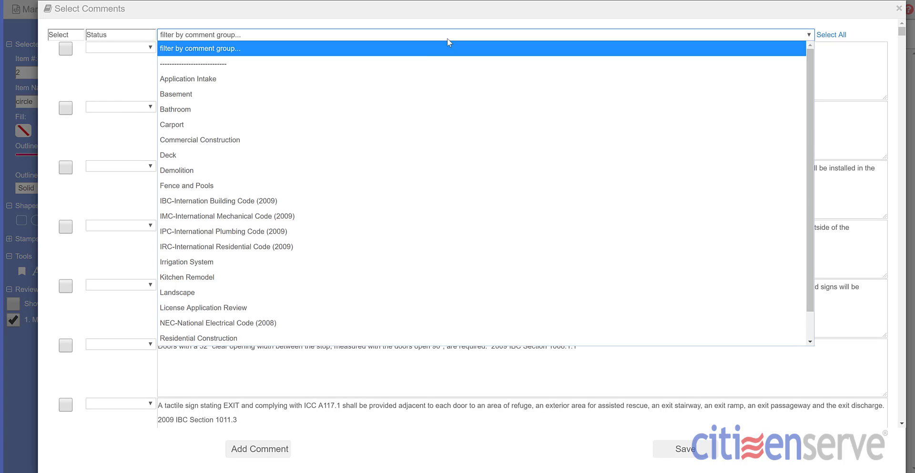
{"action": "left_click", "coordinate": [175, 292]}
{"action": "left_click", "coordinate": [63, 110]}
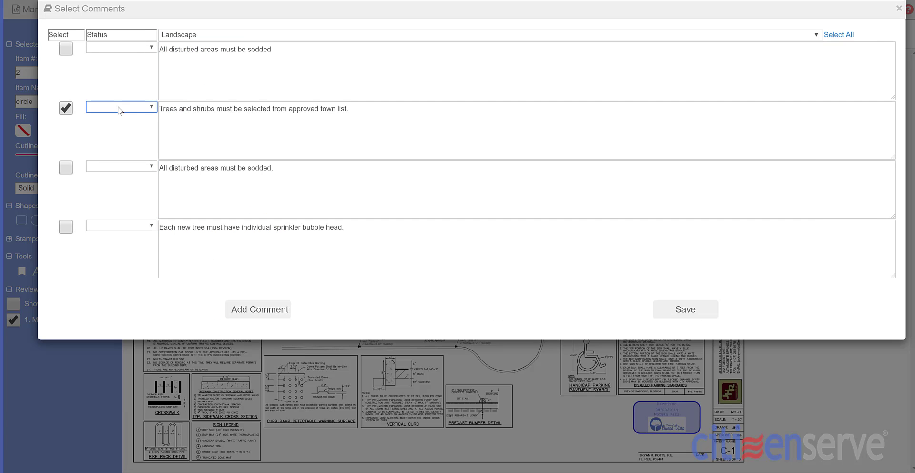
{"action": "left_click", "coordinate": [119, 107]}
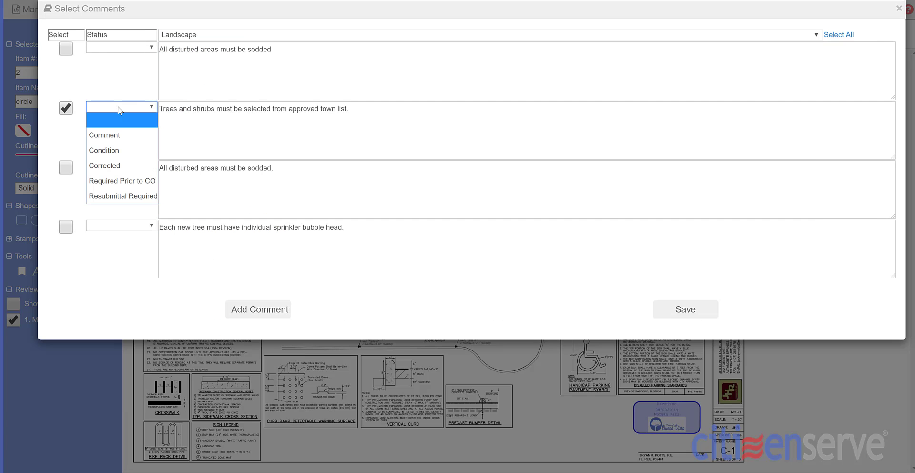
{"action": "left_click", "coordinate": [114, 139]}
Also select "Each new tree must have individual sprinkler bubble head." with status Condition, and save the ellipse's comments
{"action": "left_click", "coordinate": [66, 227]}
{"action": "left_click", "coordinate": [96, 225]}
{"action": "left_click", "coordinate": [103, 268]}
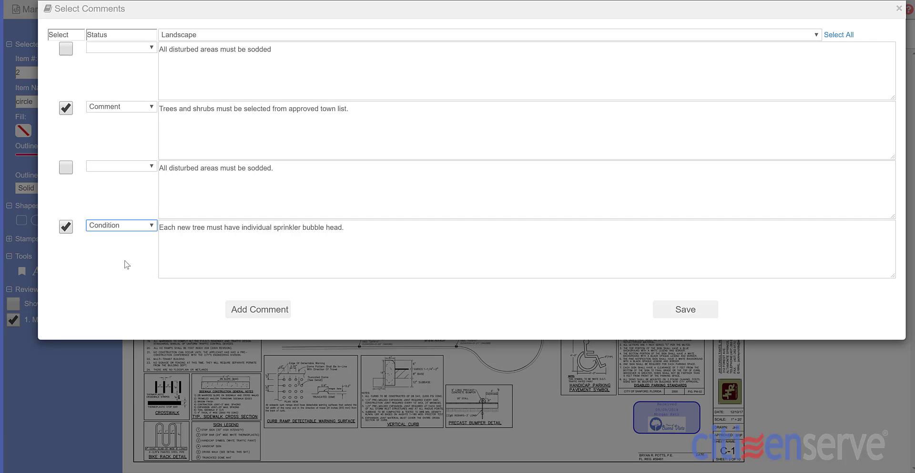
{"action": "left_click", "coordinate": [674, 313]}
{"action": "left_click", "coordinate": [301, 186]}
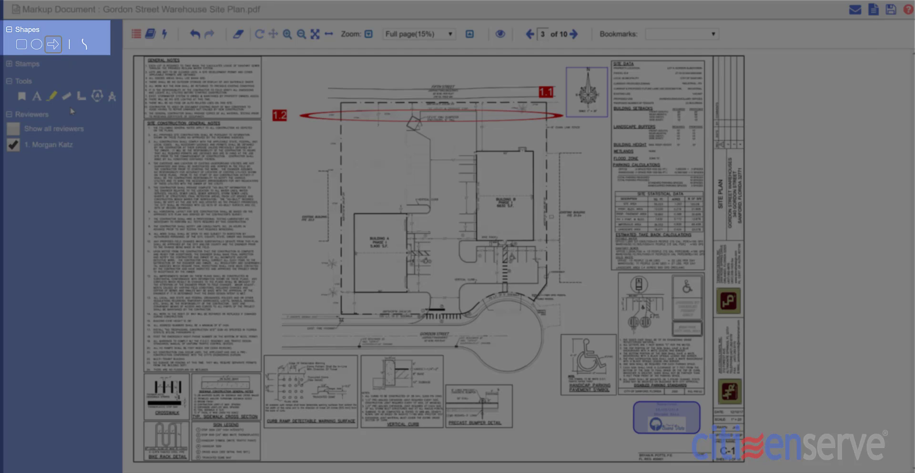
Draw an arrow pointing down to the Gordon Street cul-de-sac from its upper right and thicken its outline
{"action": "left_click_drag", "start_coordinate": [593, 283], "coordinate": [524, 329]}
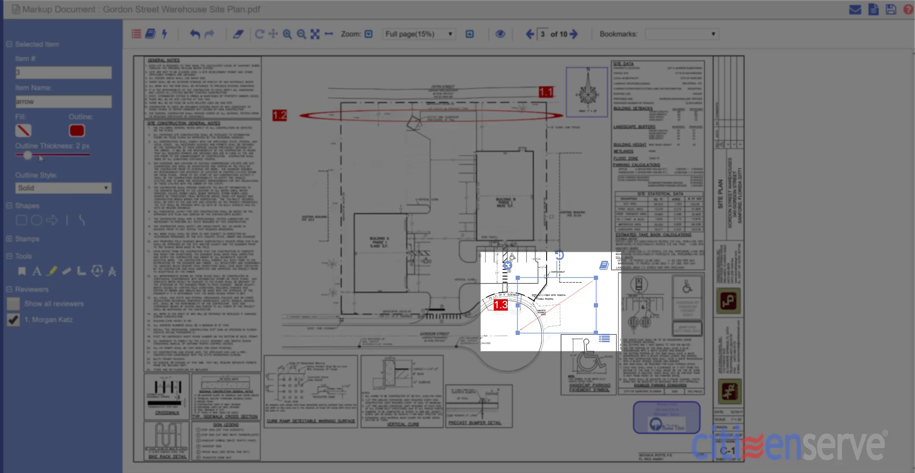
{"action": "left_click", "coordinate": [51, 153]}
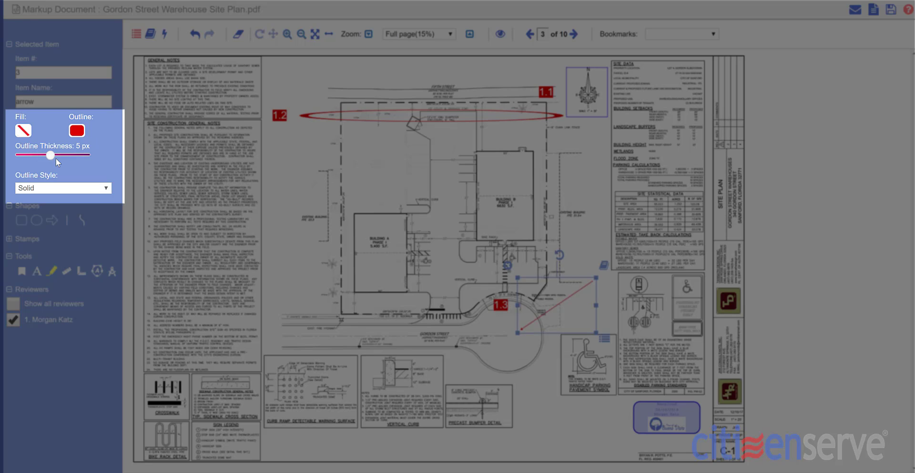
{"action": "left_click_drag", "start_coordinate": [51, 153], "coordinate": [70, 155]}
Change the outline color of the cul-de-sac arrow to green
{"action": "left_click", "coordinate": [77, 132]}
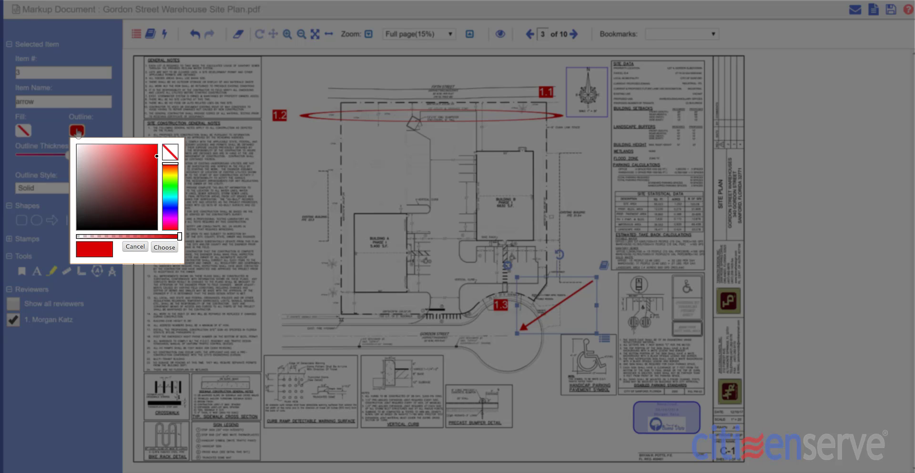
{"action": "left_click", "coordinate": [174, 187]}
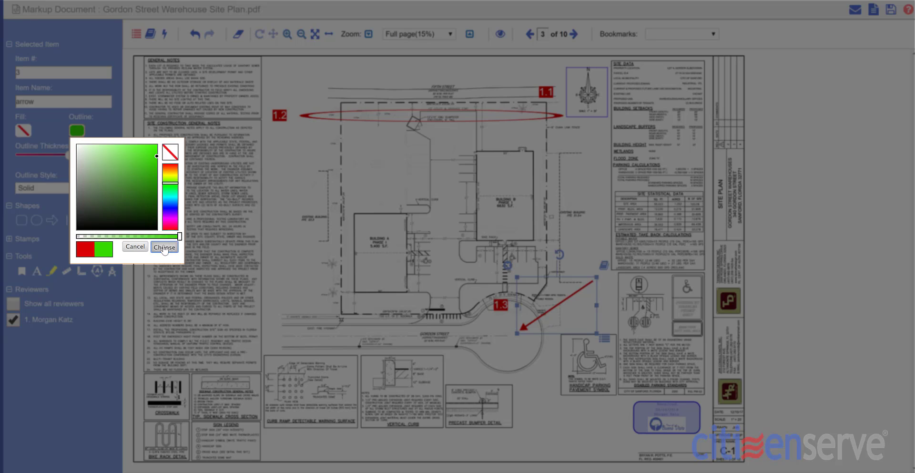
{"action": "left_click", "coordinate": [165, 246]}
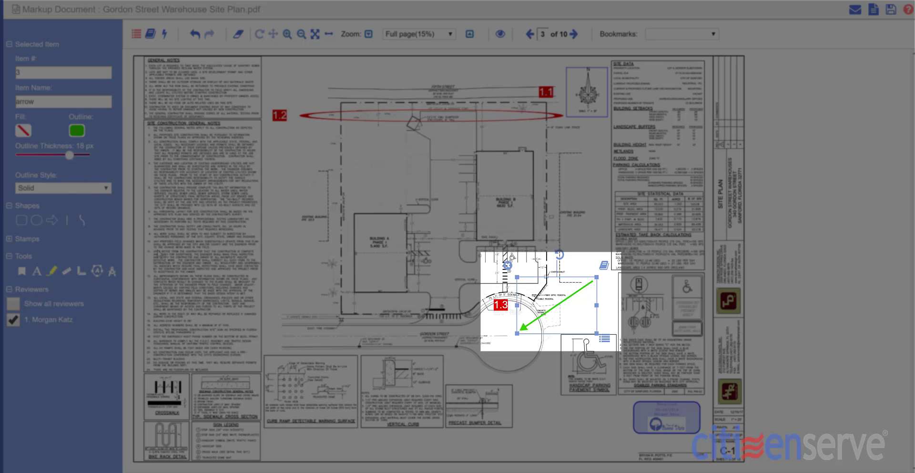
Add the comment "This arrow shape is pointing to the turnaround." to the arrow and save it
{"action": "left_click", "coordinate": [606, 339]}
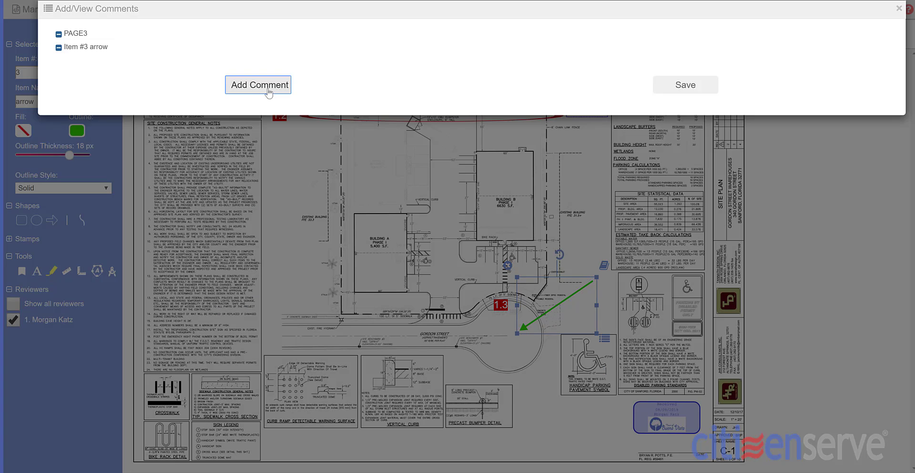
{"action": "left_click", "coordinate": [268, 85]}
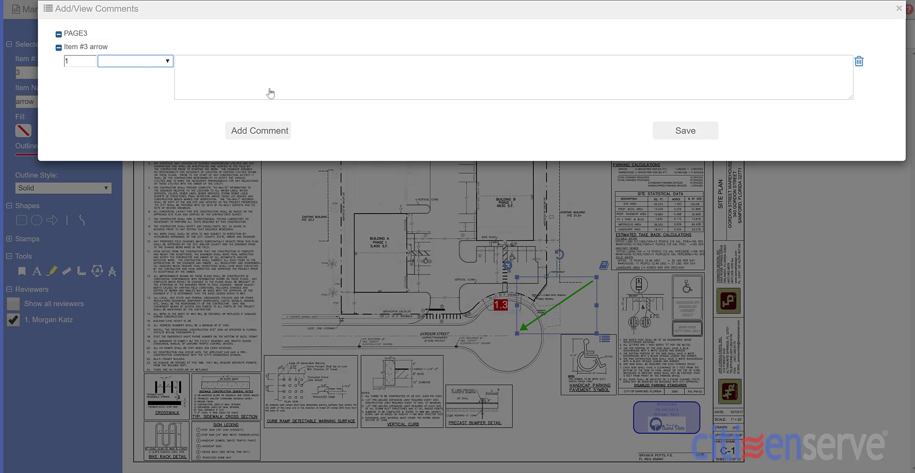
{"action": "left_click", "coordinate": [267, 92]}
{"action": "type", "text": "This arrow shape is pointing to the tu"}
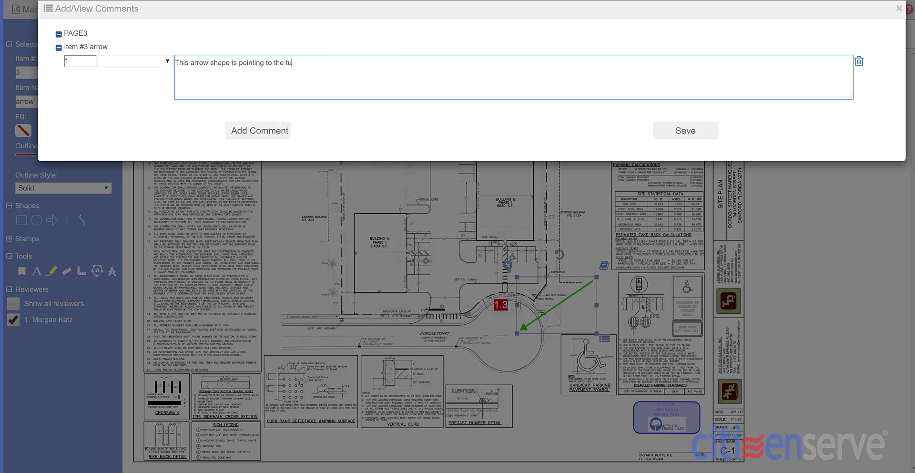
{"action": "type", "text": "rnaround."}
{"action": "left_click", "coordinate": [657, 125]}
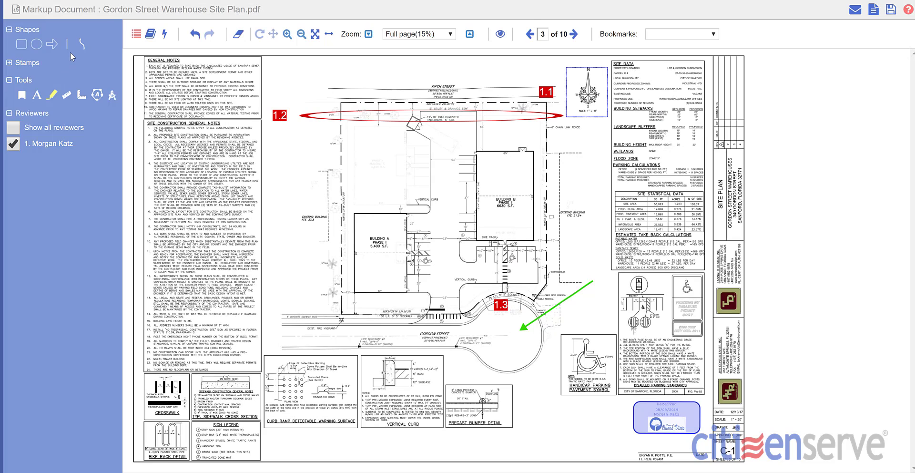
Draw a horizontal line along Fifth Street above the ellipse, with a dashed outline 15 px thick
{"action": "left_click", "coordinate": [69, 46]}
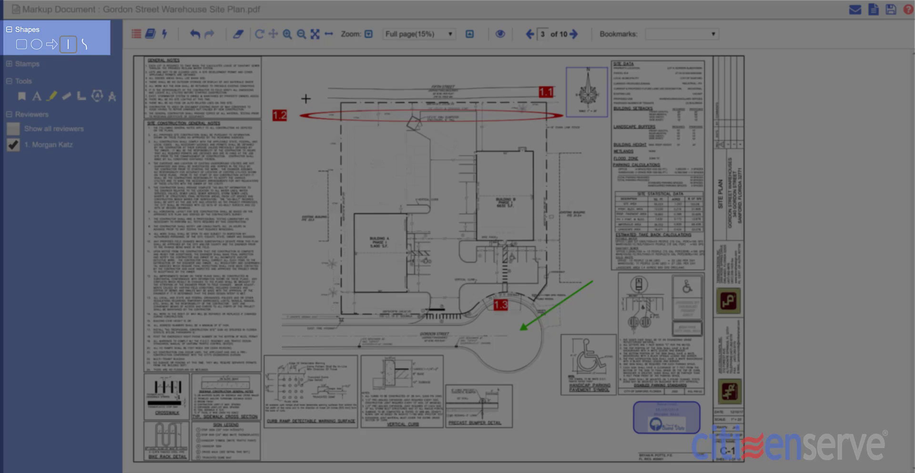
{"action": "left_click_drag", "start_coordinate": [306, 98], "coordinate": [563, 97]}
{"action": "left_click_drag", "start_coordinate": [19, 156], "coordinate": [72, 144]}
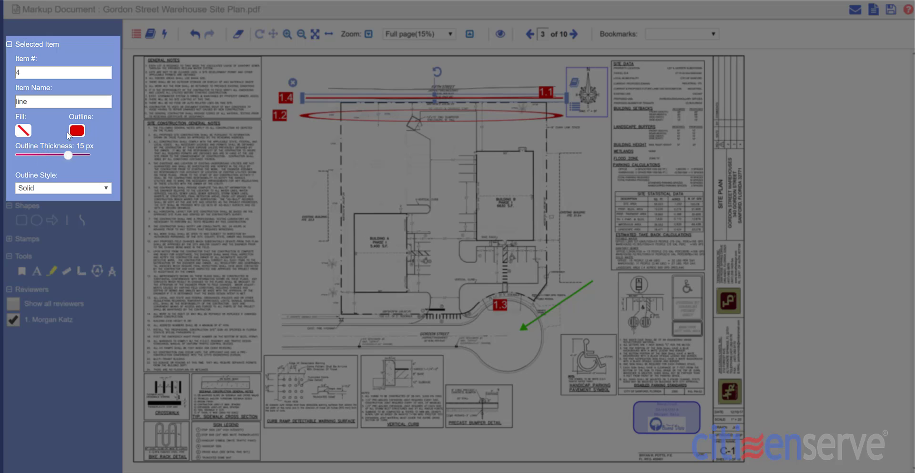
{"action": "left_click", "coordinate": [66, 188]}
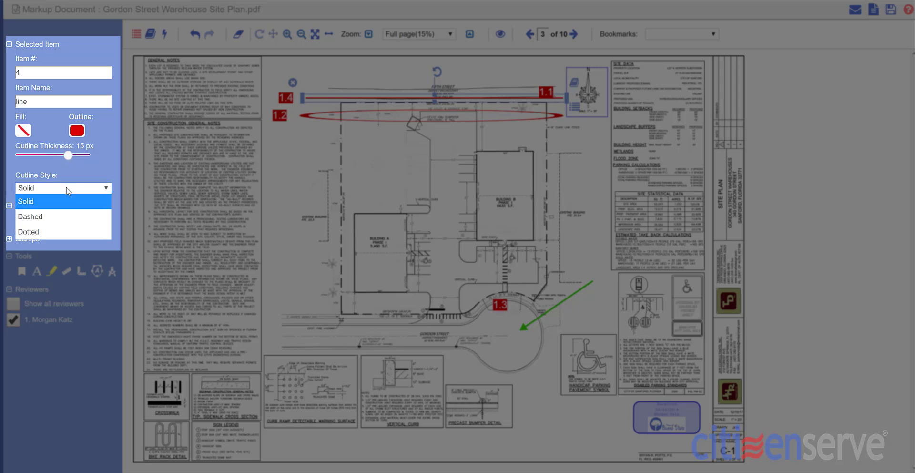
{"action": "left_click", "coordinate": [50, 216]}
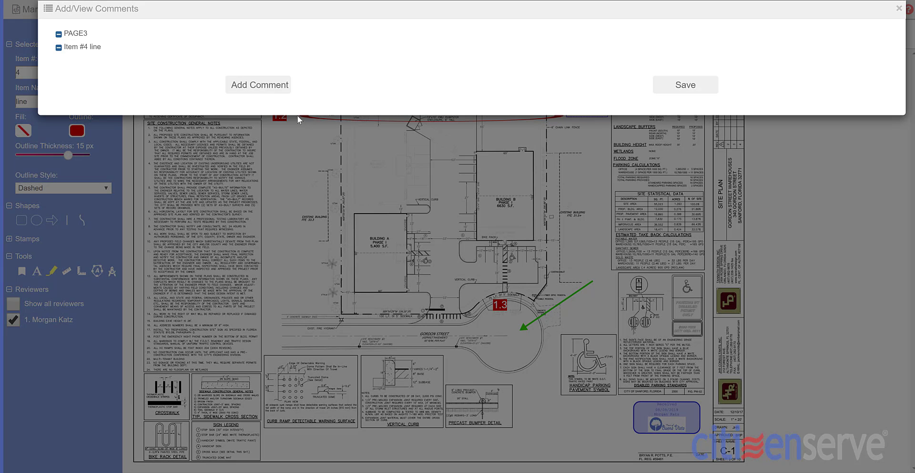
Add the comment "Minimum setback from road must be 10 feet." to the dashed line and save it
{"action": "left_click", "coordinate": [260, 84]}
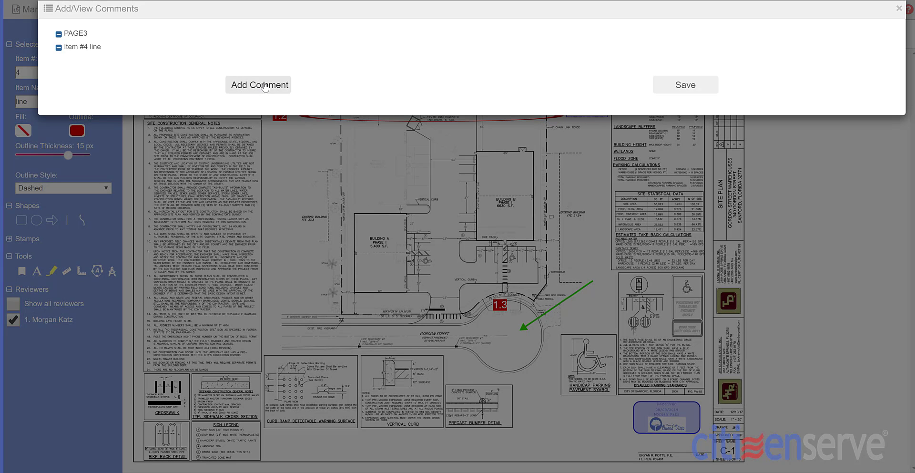
{"action": "type", "text": "Minimum setback from road must b"}
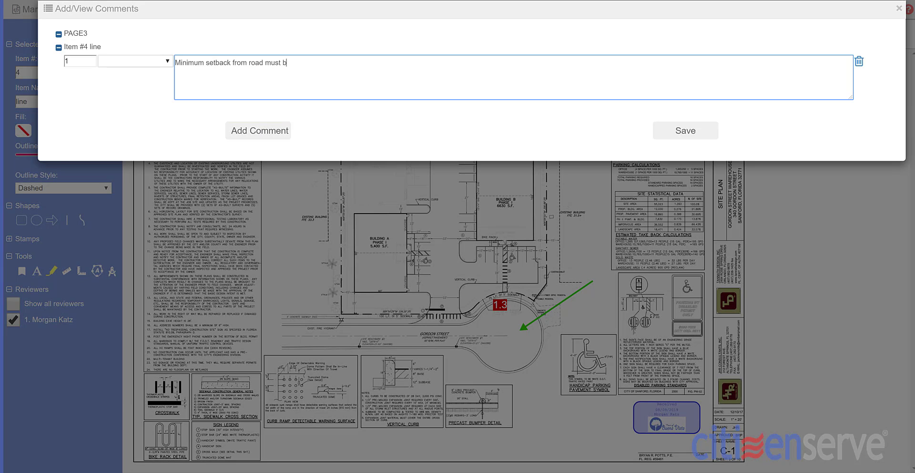
{"action": "type", "text": "e 10 feet."}
{"action": "left_click", "coordinate": [673, 131]}
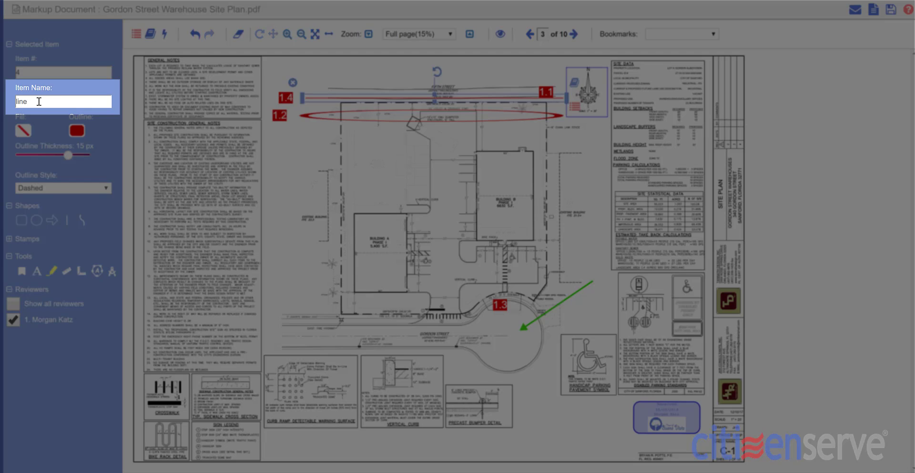
Rename the dashed line's item as "road"
{"action": "double_click", "coordinate": [38, 101]}
{"action": "key", "text": "BackSpace"}
{"action": "type", "text": "road"}
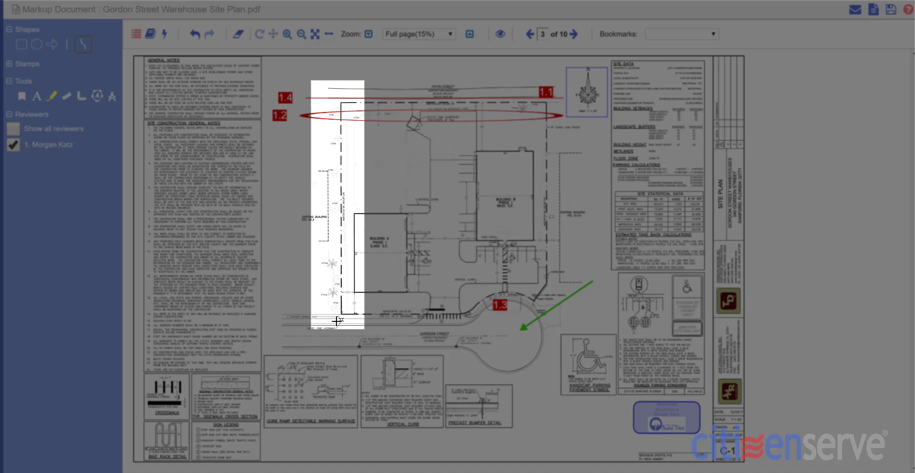
Free-draw a wavy path up the site boundary beside Building A and along Fifth Street, styled green, dashed and 30 px thick
{"action": "mouse_move", "coordinate": [340, 316]}
{"action": "left_mouse_down"}
{"action": "mouse_move", "coordinate": [330, 298]}
{"action": "mouse_move", "coordinate": [337, 256]}
{"action": "mouse_move", "coordinate": [324, 198]}
{"action": "mouse_move", "coordinate": [340, 181]}
{"action": "mouse_move", "coordinate": [331, 136]}
{"action": "mouse_move", "coordinate": [349, 111]}
{"action": "mouse_move", "coordinate": [367, 103]}
{"action": "mouse_move", "coordinate": [382, 118]}
{"action": "mouse_move", "coordinate": [436, 107]}
{"action": "mouse_move", "coordinate": [499, 119]}
{"action": "mouse_move", "coordinate": [538, 113]}
{"action": "mouse_move", "coordinate": [514, 110]}
{"action": "mouse_move", "coordinate": [528, 129]}
{"action": "left_mouse_up"}
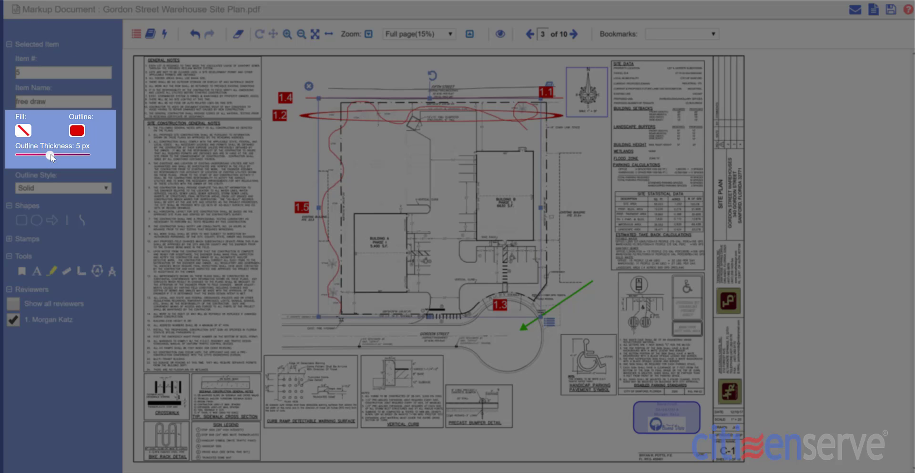
{"action": "left_click_drag", "start_coordinate": [50, 153], "coordinate": [78, 156]}
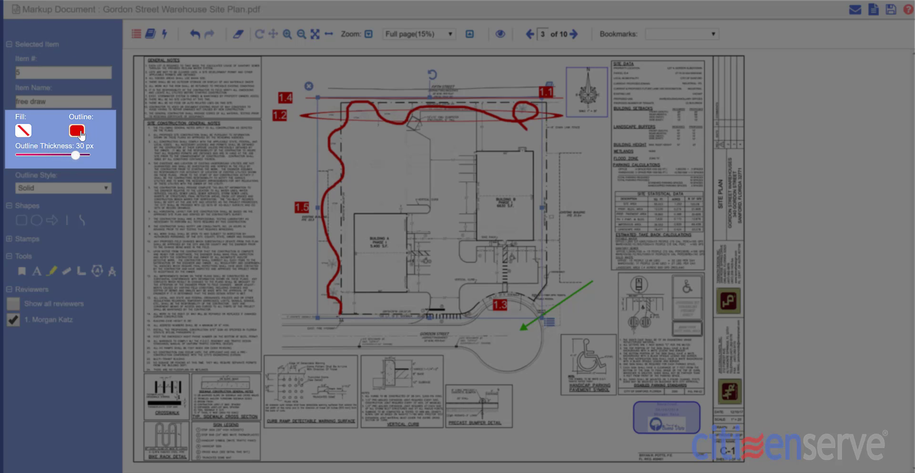
{"action": "left_click", "coordinate": [77, 131]}
{"action": "left_click", "coordinate": [172, 189]}
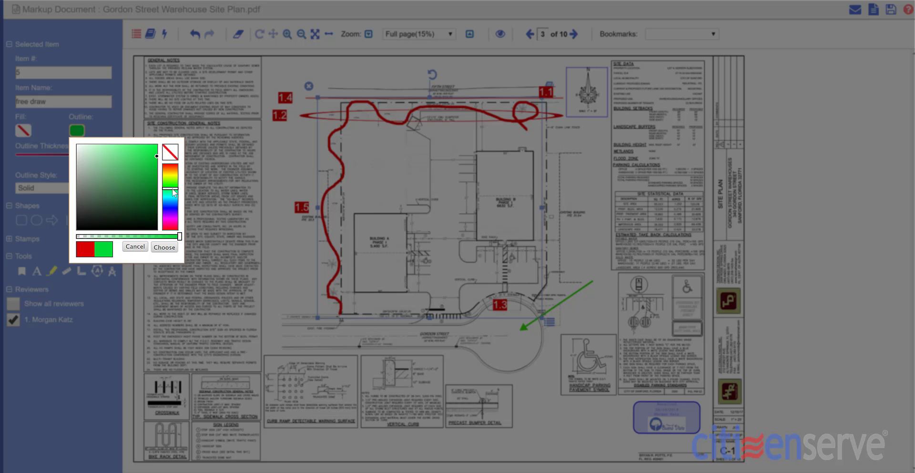
{"action": "left_click", "coordinate": [165, 247]}
{"action": "left_click", "coordinate": [85, 189]}
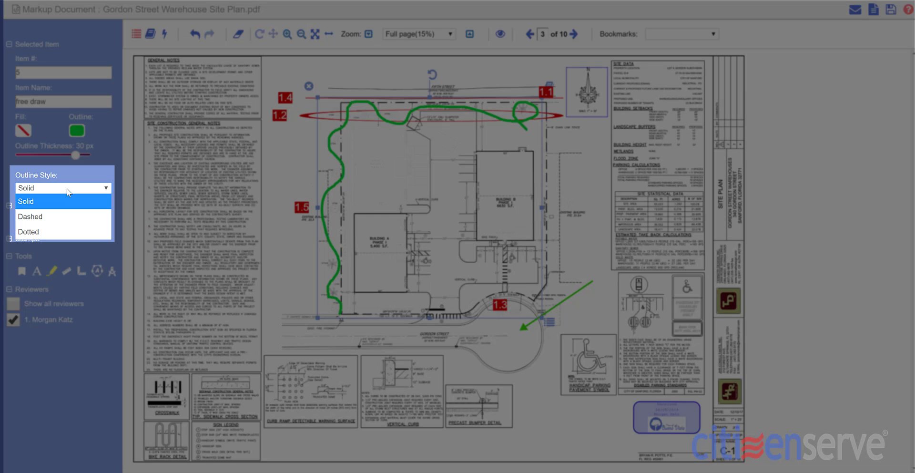
{"action": "left_click", "coordinate": [25, 214]}
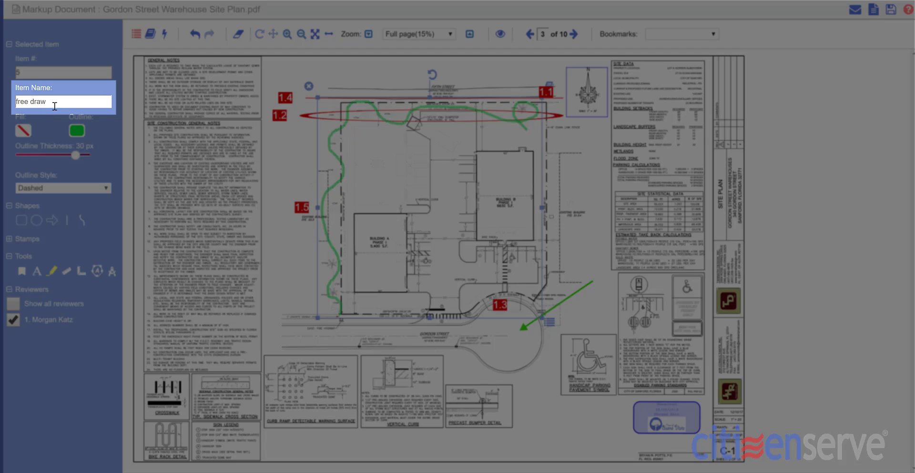
Rename the free-drawn item "Walking path" and save its comment "paved walking path must be included in final landscape" with status Condition
{"action": "left_click_drag", "start_coordinate": [47, 102], "coordinate": [3, 105]}
{"action": "type", "text": "Walking path"}
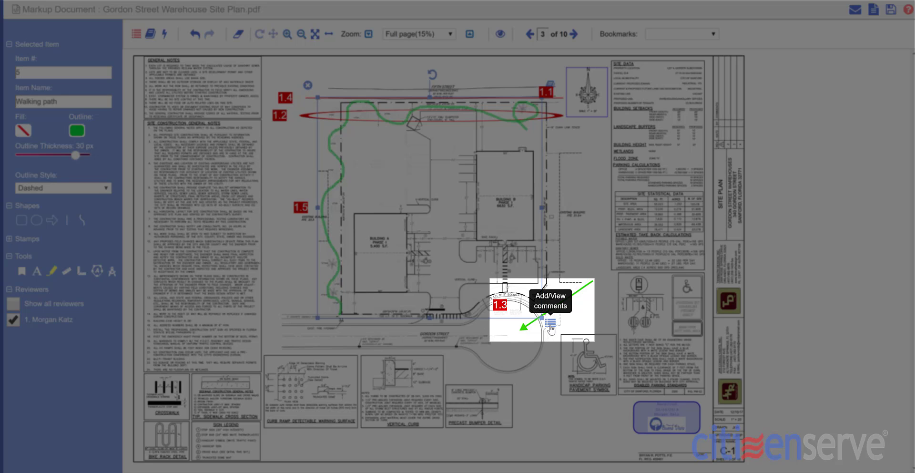
{"action": "left_click", "coordinate": [550, 324]}
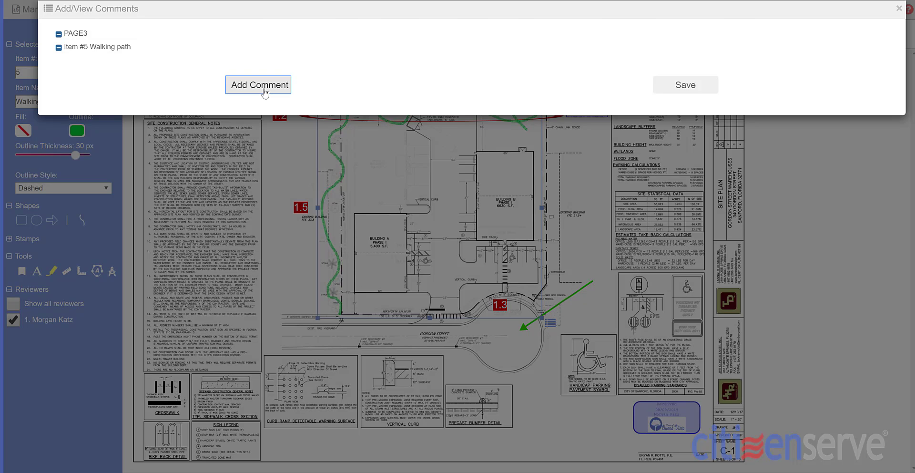
{"action": "left_click", "coordinate": [265, 90]}
{"action": "type", "text": "paved walking path must be included in final landscape"}
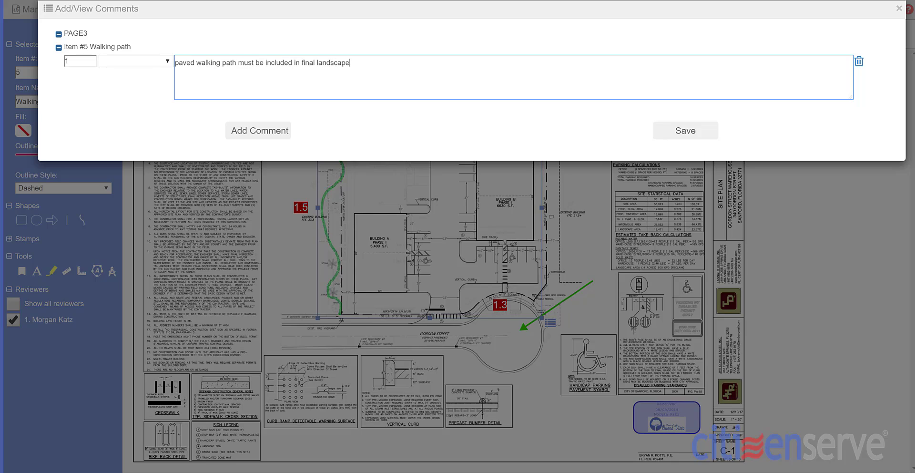
{"action": "left_click", "coordinate": [146, 61]}
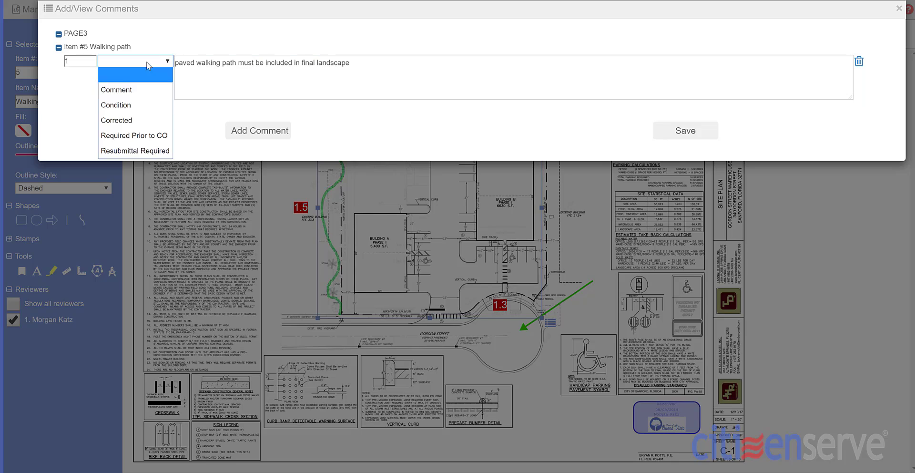
{"action": "left_click", "coordinate": [119, 105]}
{"action": "left_click", "coordinate": [677, 136]}
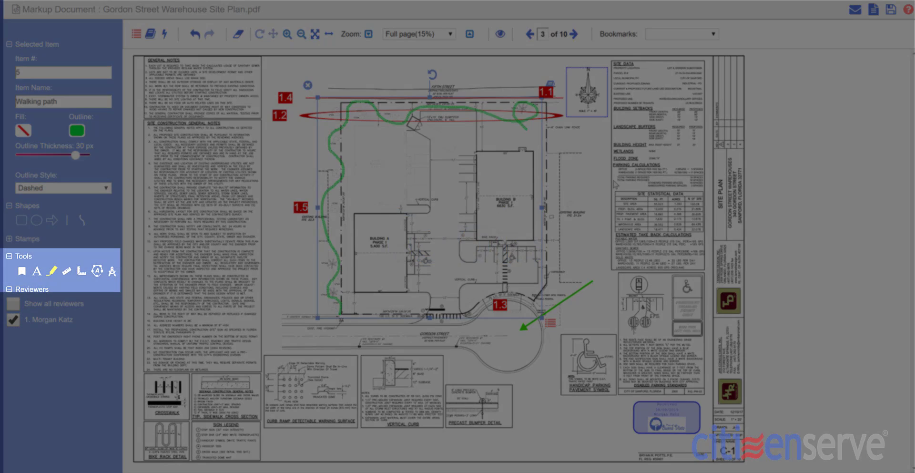
Place a bookmark named "3 - Site Geometry" on page 3 in the blank area beside the General Notes
{"action": "left_click", "coordinate": [22, 272]}
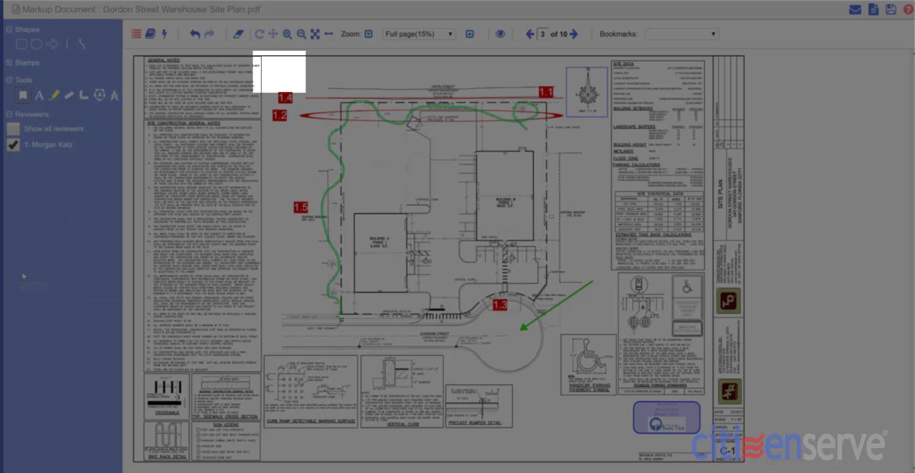
{"action": "left_click", "coordinate": [282, 71]}
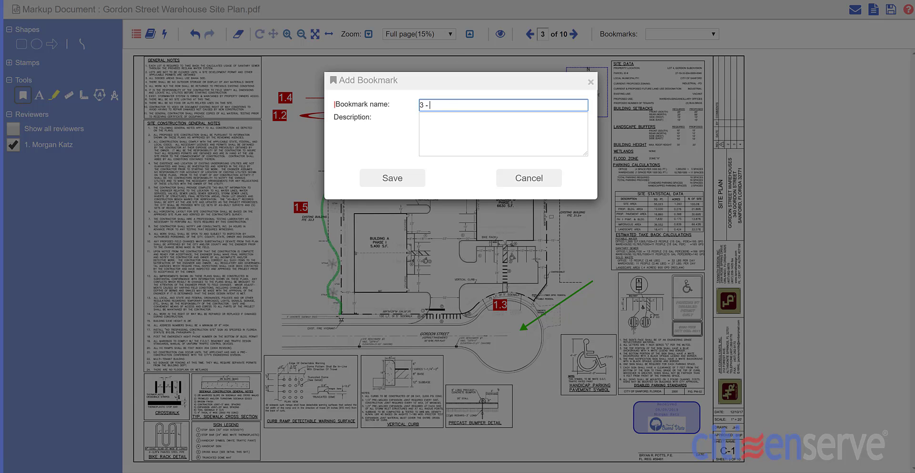
{"action": "type", "text": "ite Geometry"}
{"action": "left_click", "coordinate": [406, 178]}
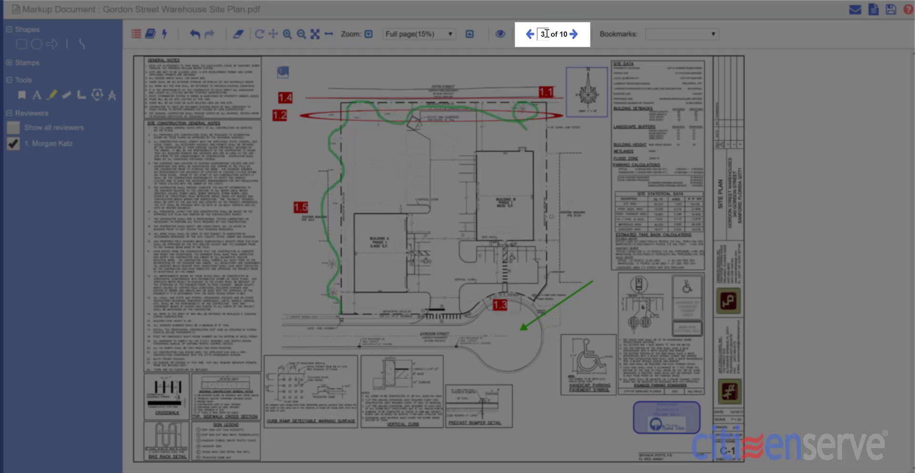
Go to page 6 and add a bookmark named "6 - Landscape" to the landscape plan
{"action": "type", "text": "6"}
{"action": "key", "text": "Return"}
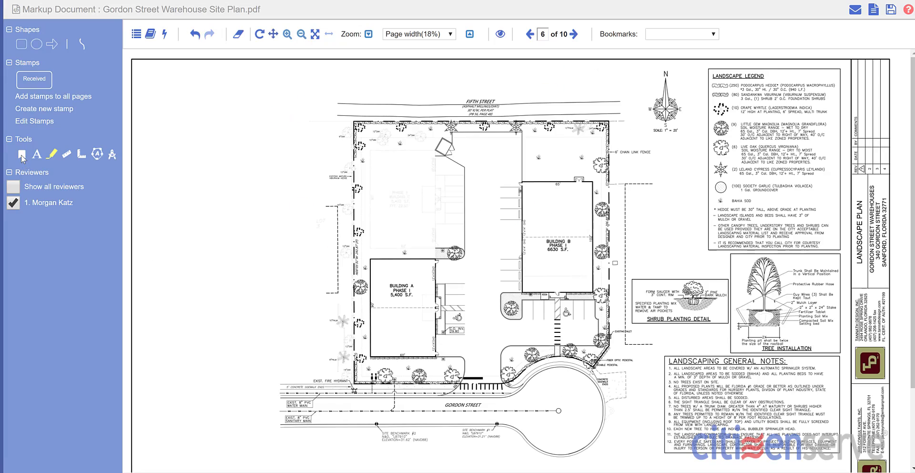
{"action": "left_click", "coordinate": [22, 154]}
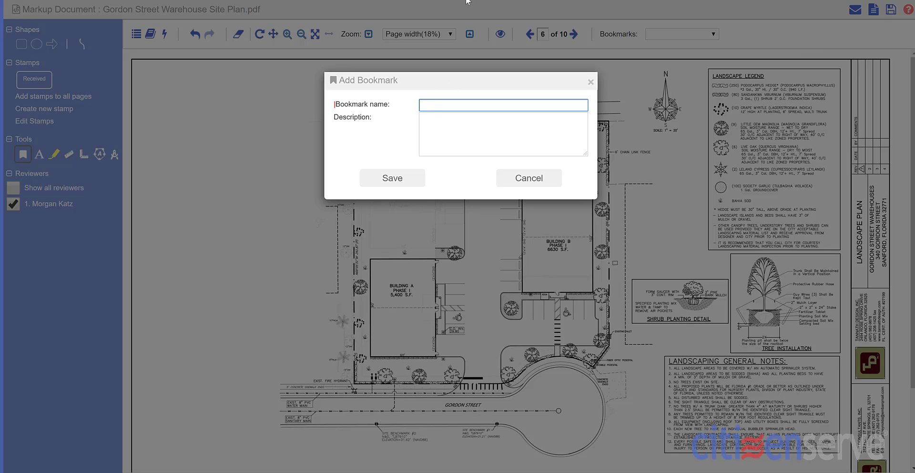
{"action": "type", "text": "6 - Landscape"}
{"action": "left_click", "coordinate": [392, 178]}
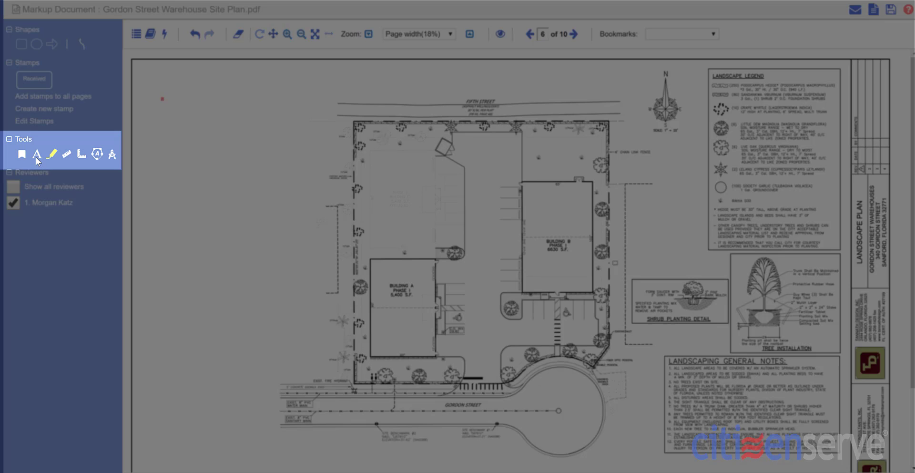
Place the text "You can add text to your plans." in the blank upper-left area of the landscape plan
{"action": "left_click", "coordinate": [38, 156]}
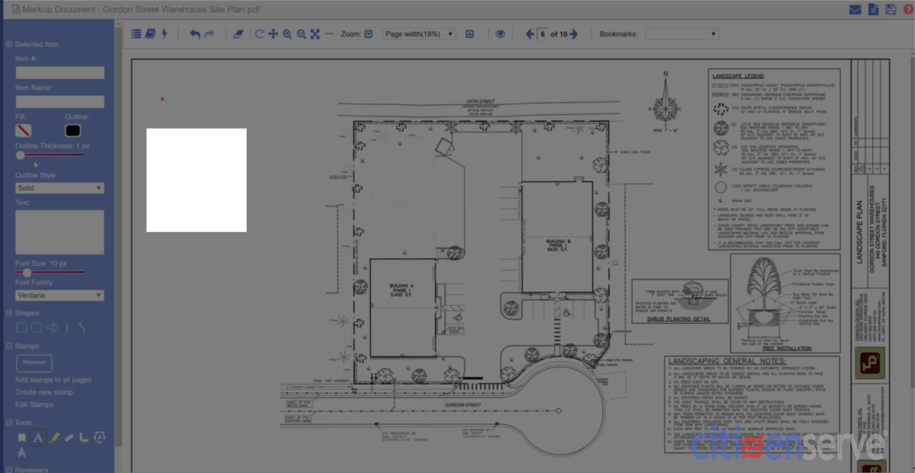
{"action": "left_click", "coordinate": [163, 139]}
{"action": "left_click", "coordinate": [206, 142]}
{"action": "type", "text": "You c"}
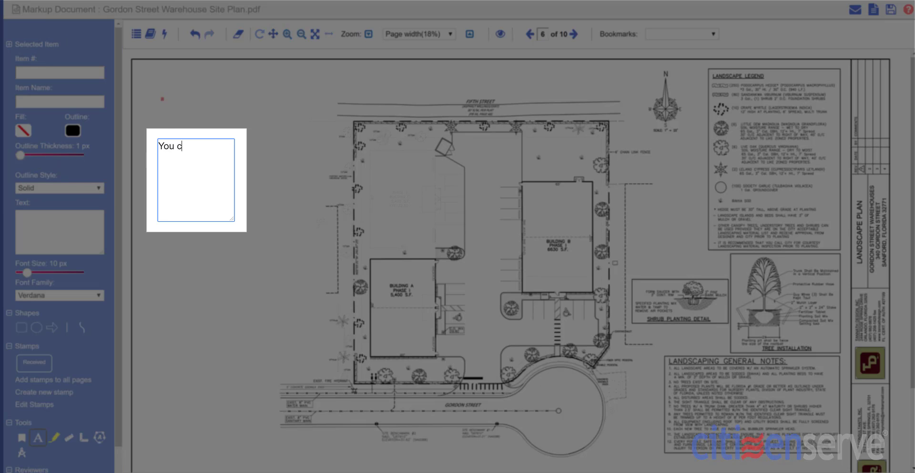
{"action": "type", "text": "an add text to your plans."}
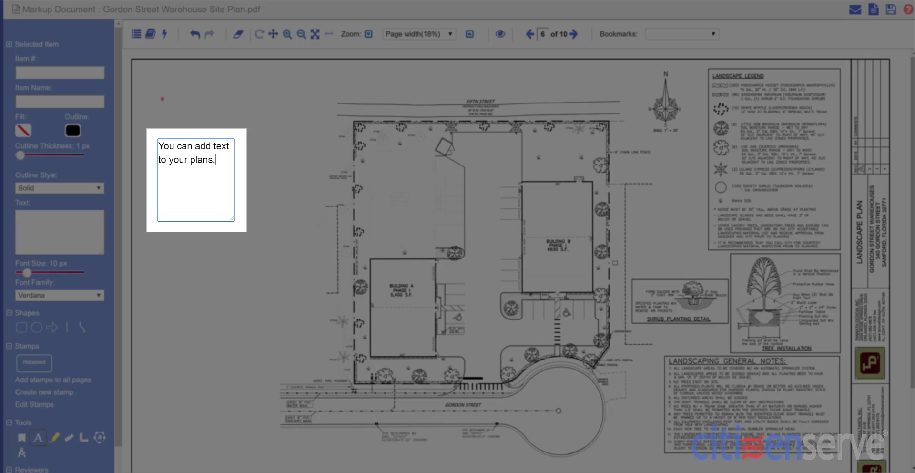
{"action": "left_click", "coordinate": [199, 259]}
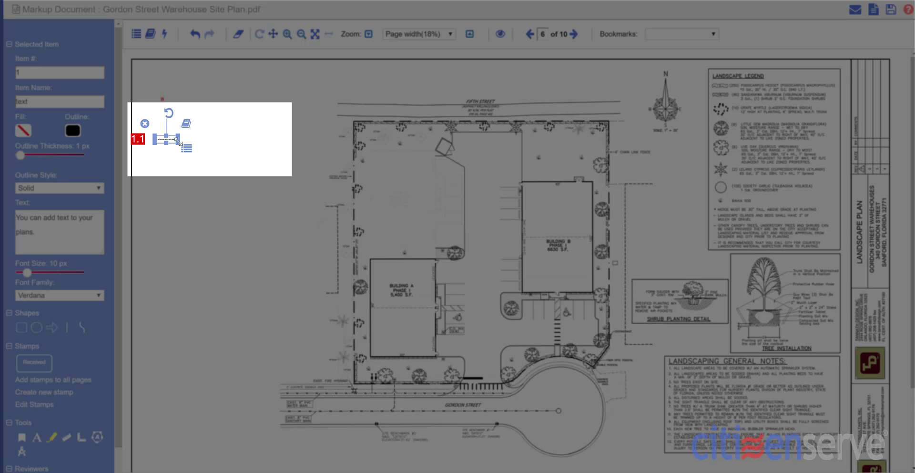
Enlarge the "You can add text to your plans." annotation and set its outline colour to orange
{"action": "left_click_drag", "start_coordinate": [179, 144], "coordinate": [255, 155]}
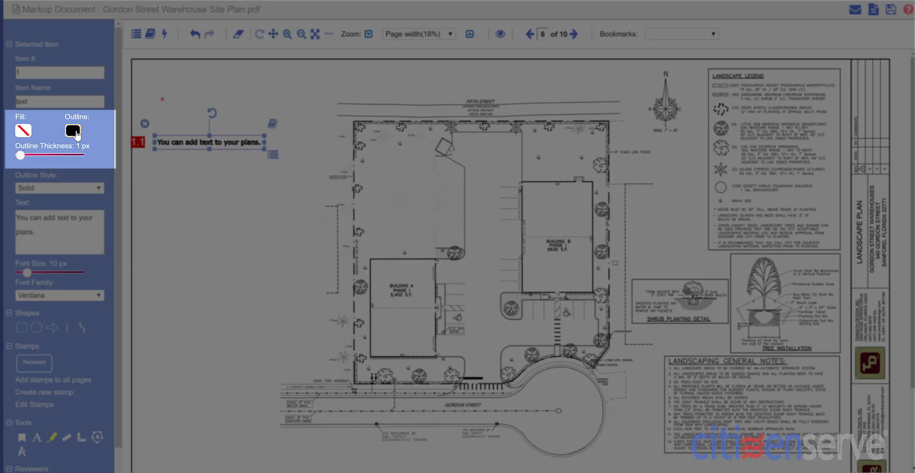
{"action": "left_click", "coordinate": [73, 131]}
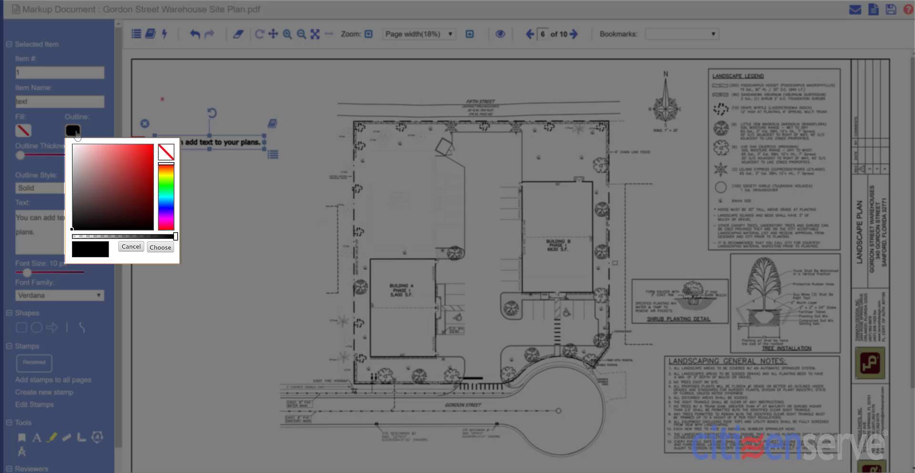
{"action": "left_click", "coordinate": [170, 170]}
{"action": "left_click", "coordinate": [151, 153]}
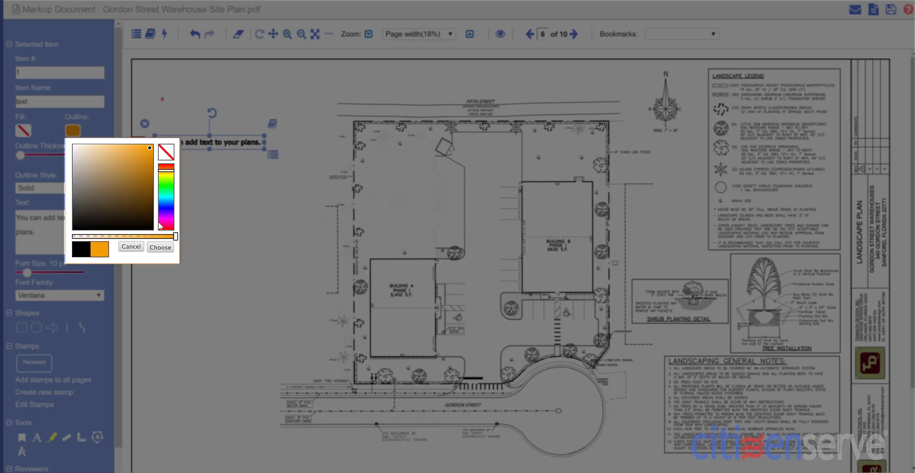
{"action": "left_click", "coordinate": [160, 247]}
{"action": "left_click", "coordinate": [206, 252]}
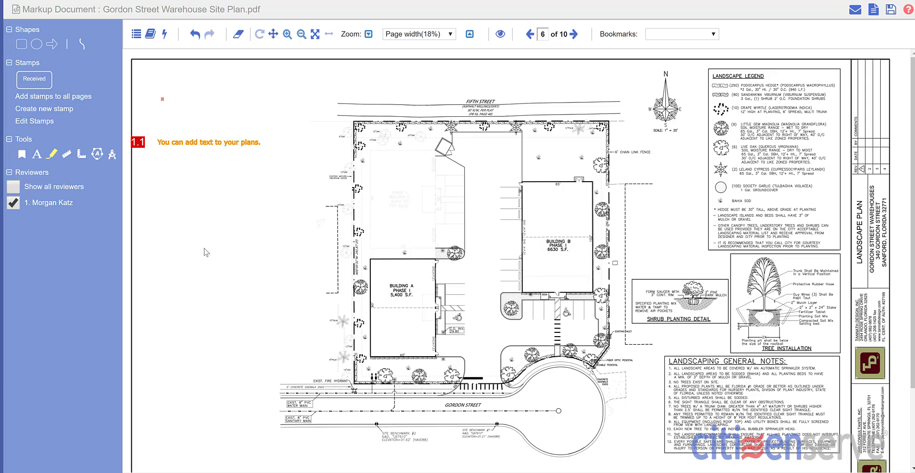
Highlight the "FIFTH STREET" label above the site on the landscape plan
{"action": "left_click", "coordinate": [419, 34]}
{"action": "left_click", "coordinate": [406, 93]}
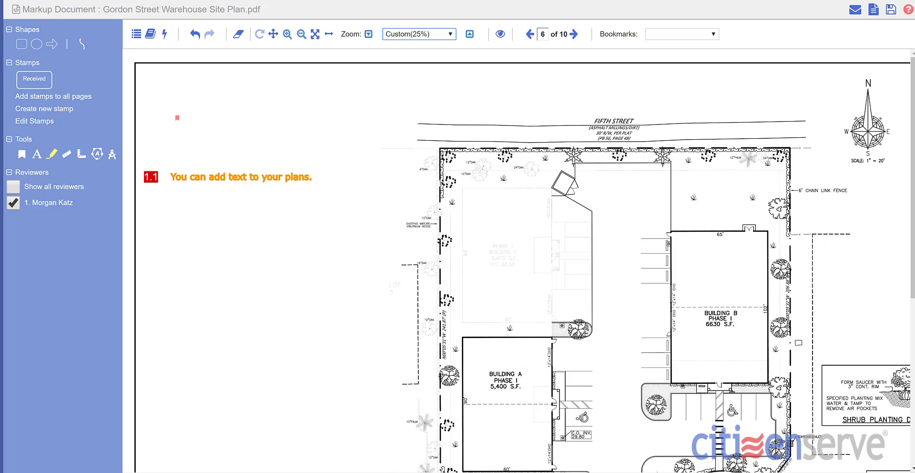
{"action": "left_click", "coordinate": [50, 155]}
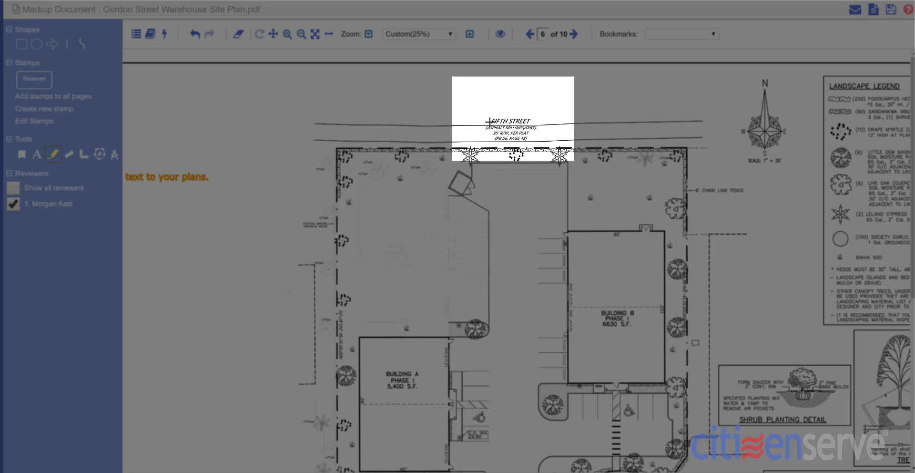
{"action": "left_click_drag", "start_coordinate": [490, 121], "coordinate": [544, 122]}
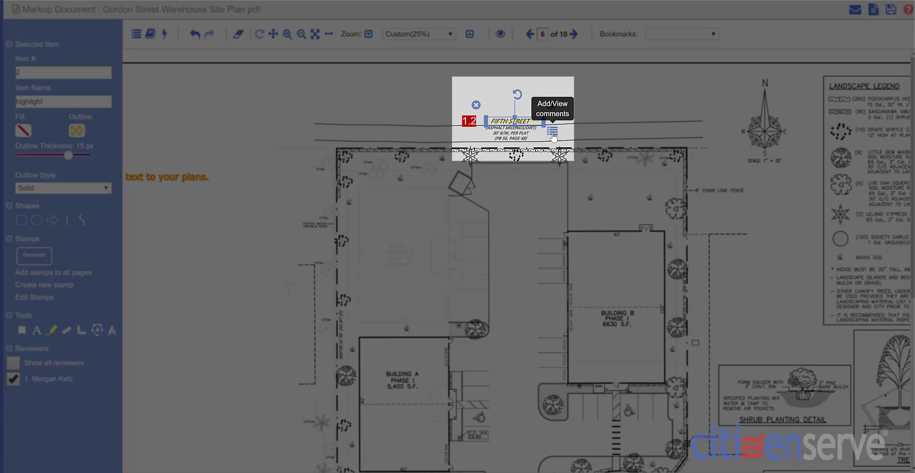
Save the comment "Fifth street name comment" with status Comment on the Fifth Street highlight
{"action": "left_click", "coordinate": [553, 131]}
{"action": "left_click", "coordinate": [279, 87]}
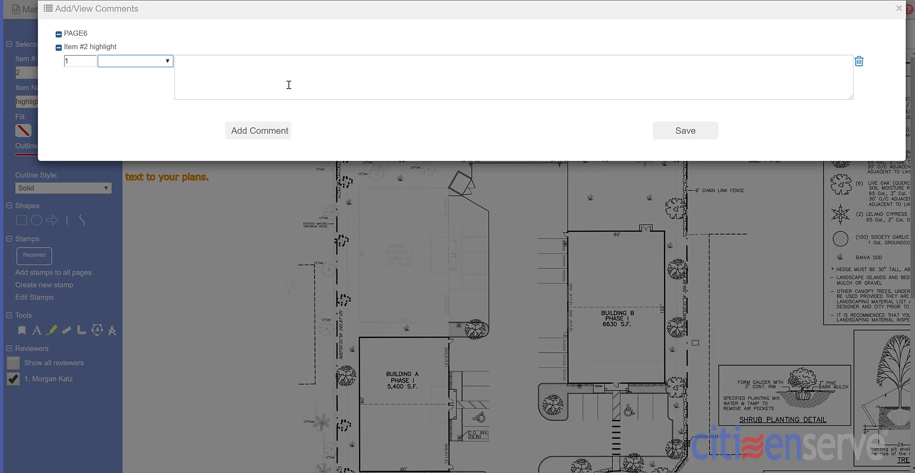
{"action": "type", "text": "Fifth stree"}
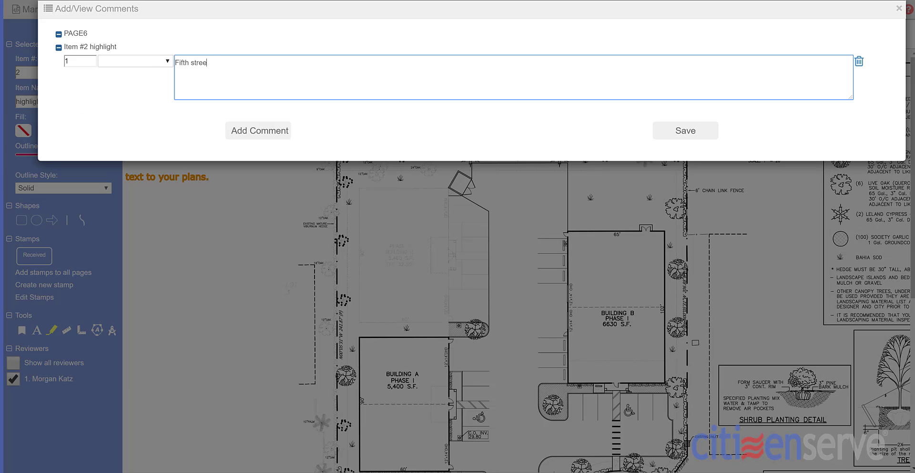
{"action": "type", "text": "t name comment"}
{"action": "left_click", "coordinate": [166, 62]}
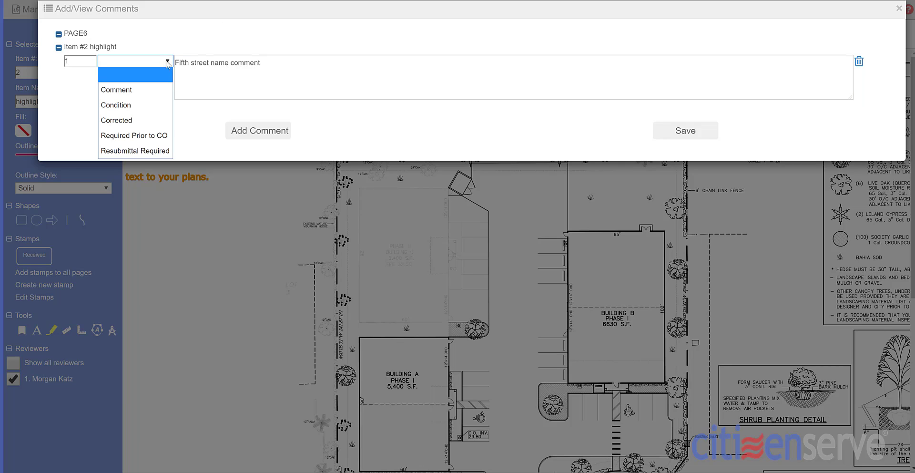
{"action": "left_click", "coordinate": [129, 89]}
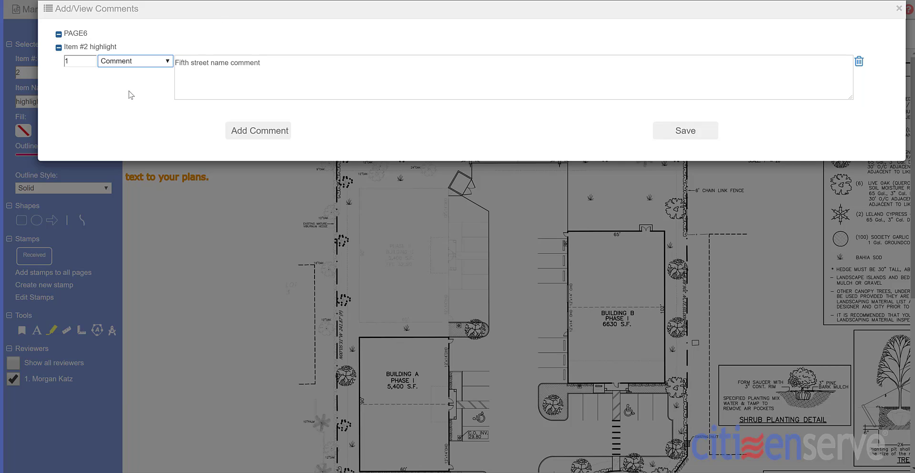
{"action": "left_click", "coordinate": [683, 132]}
{"action": "left_click", "coordinate": [678, 136]}
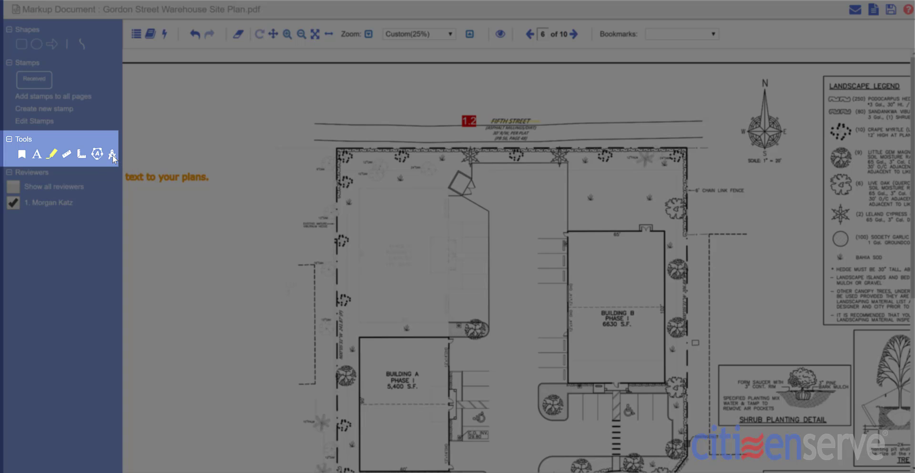
Calibrate the page scale along Building B's upper wall, entering a distance of 65 feet
{"action": "left_click", "coordinate": [112, 155]}
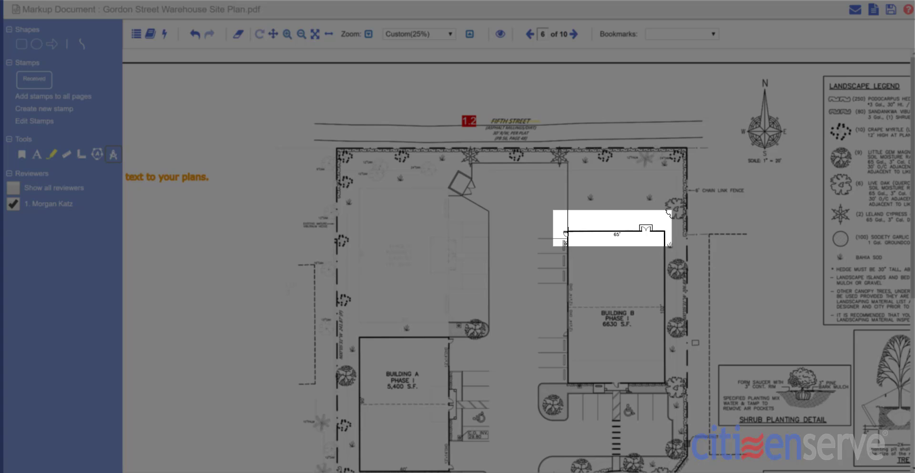
{"action": "left_click_drag", "start_coordinate": [566, 233], "coordinate": [665, 231]}
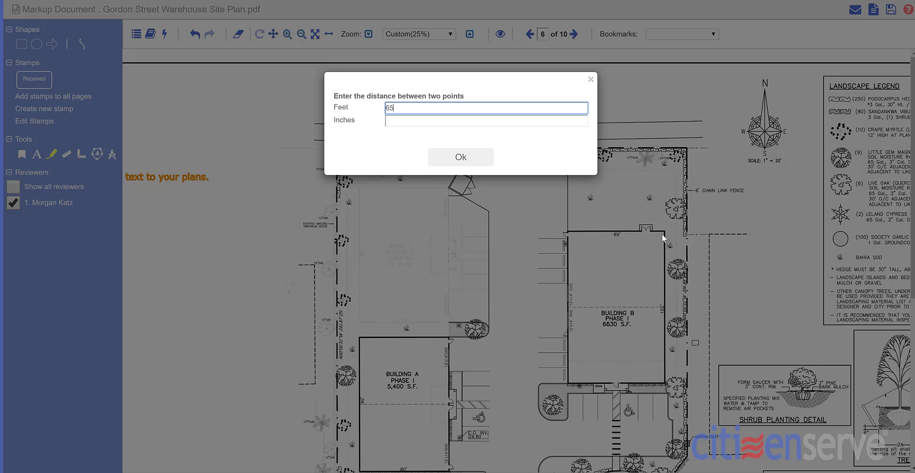
{"action": "left_click", "coordinate": [489, 157]}
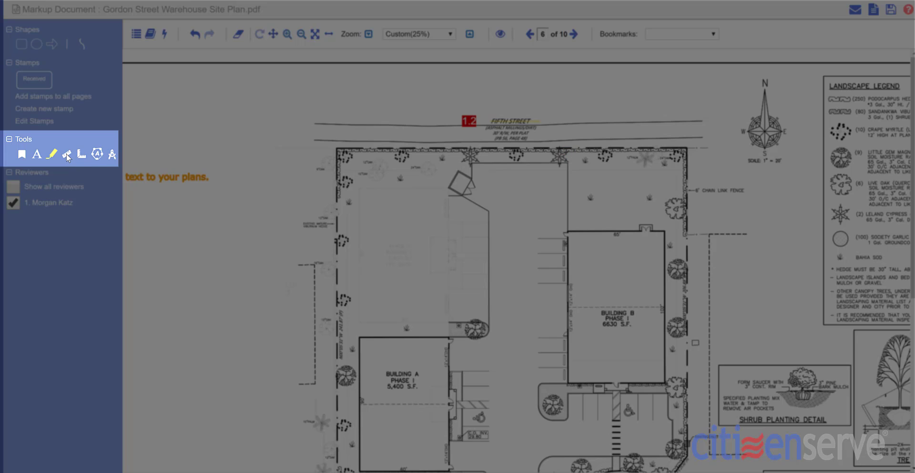
Draw an area measurement around the rectangular planted space between Building B's upper wall and the fence line
{"action": "left_click", "coordinate": [96, 154]}
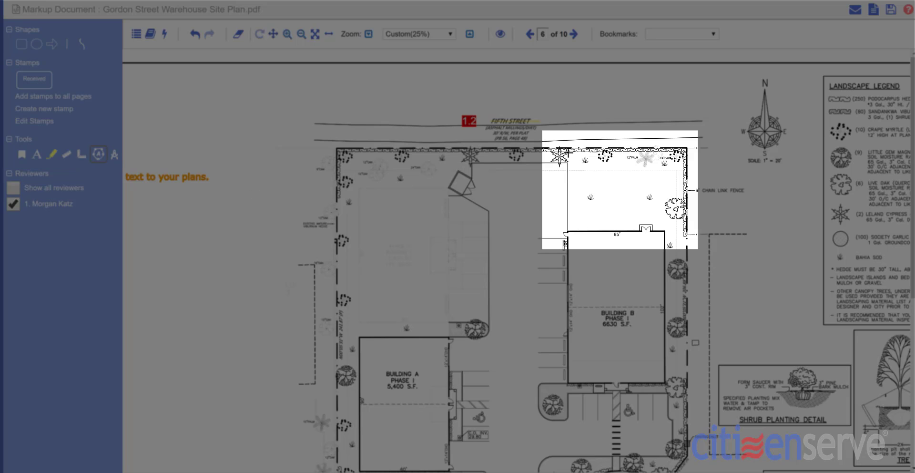
{"action": "left_click", "coordinate": [568, 153]}
{"action": "left_click", "coordinate": [567, 232]}
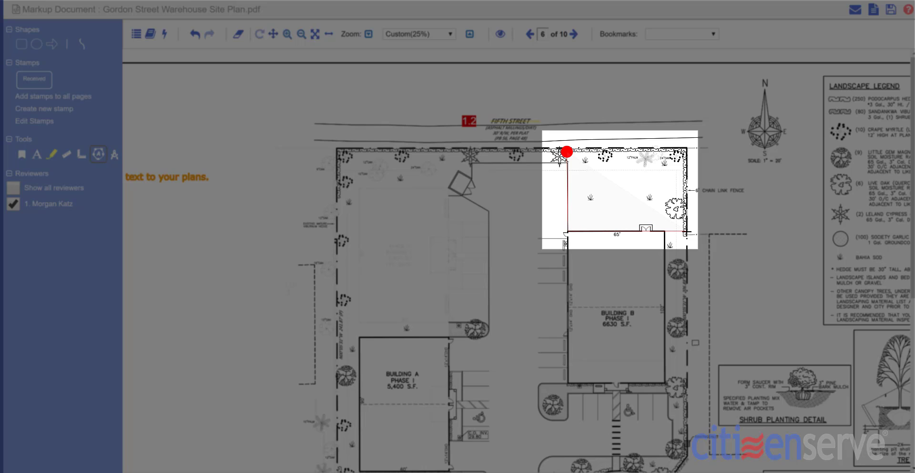
{"action": "left_click", "coordinate": [685, 233]}
{"action": "left_click", "coordinate": [686, 151]}
{"action": "left_click", "coordinate": [567, 152]}
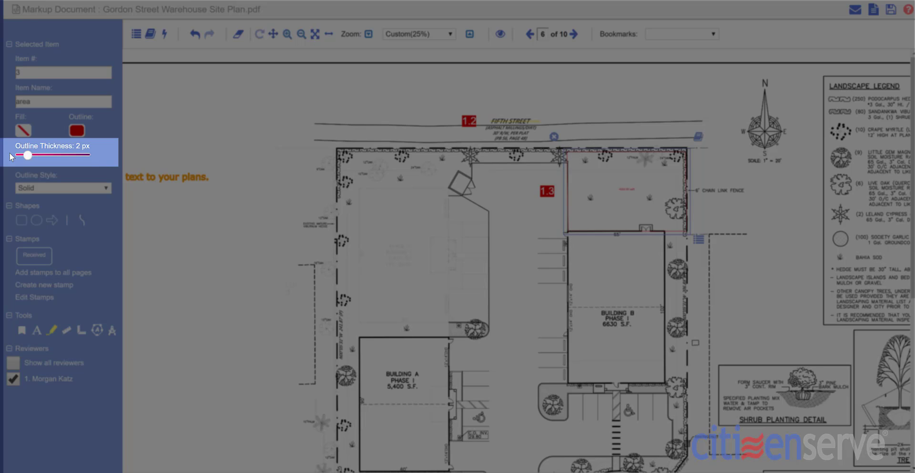
Set the area measurement's outline thickness to 7 px and rename the item "green space"
{"action": "left_click", "coordinate": [57, 155]}
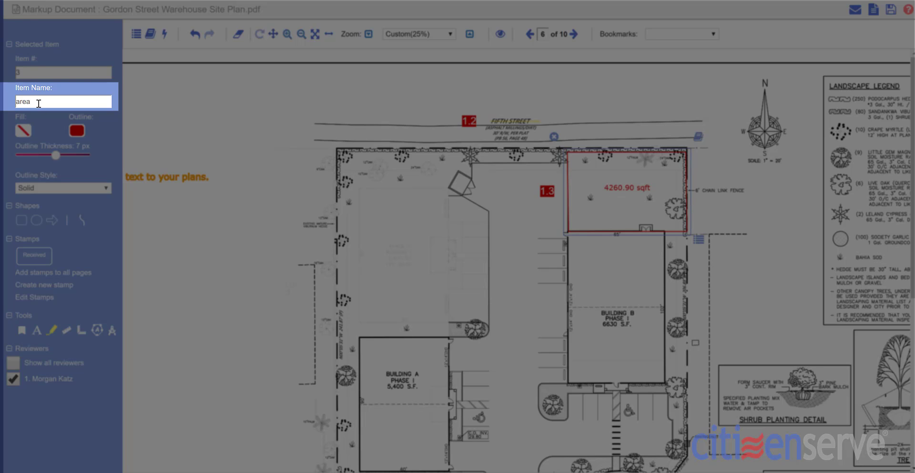
{"action": "double_click", "coordinate": [17, 103]}
{"action": "type", "text": "green space"}
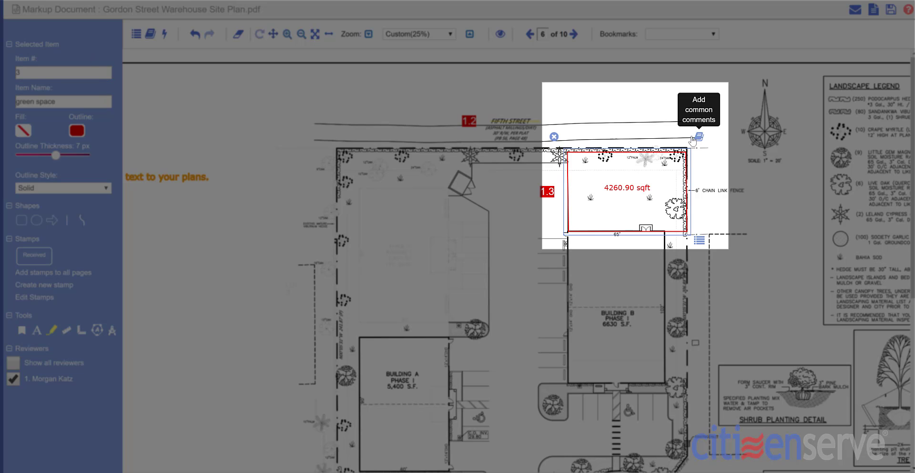
Select the green space's Landscape common comments: the first on sodding disturbed areas, the approved town list, and individual sprinkler bubble heads
{"action": "left_click", "coordinate": [699, 138]}
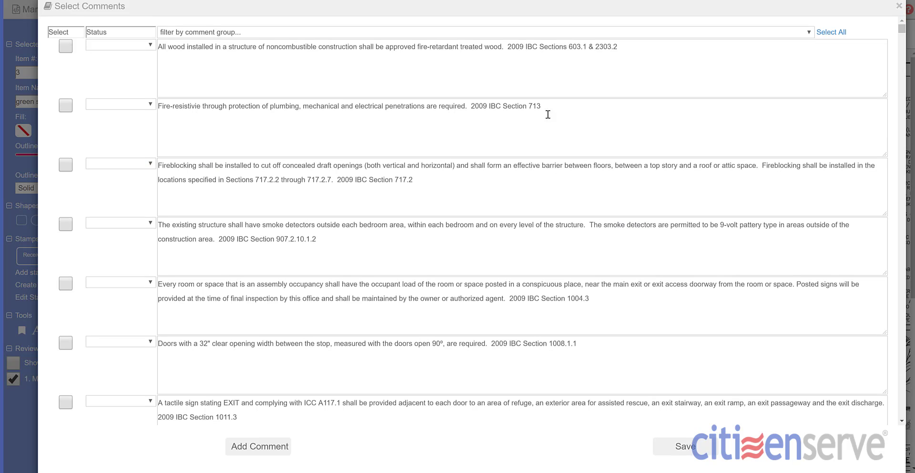
{"action": "left_click", "coordinate": [200, 40]}
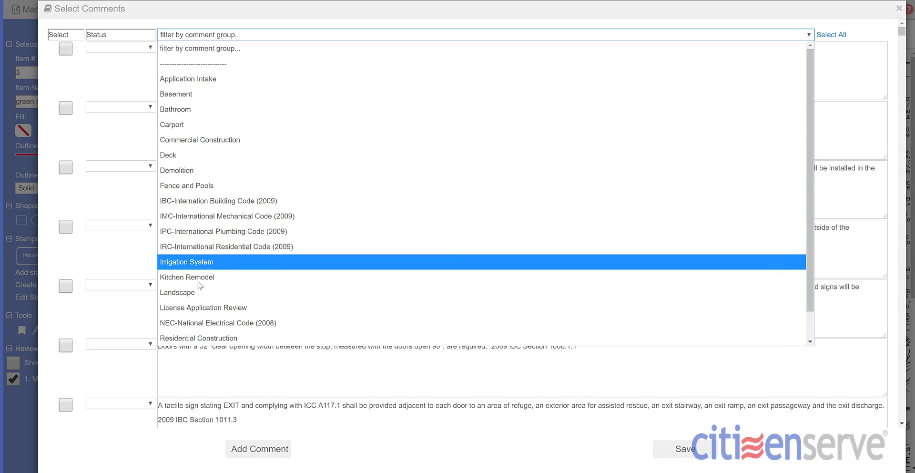
{"action": "left_click", "coordinate": [194, 295]}
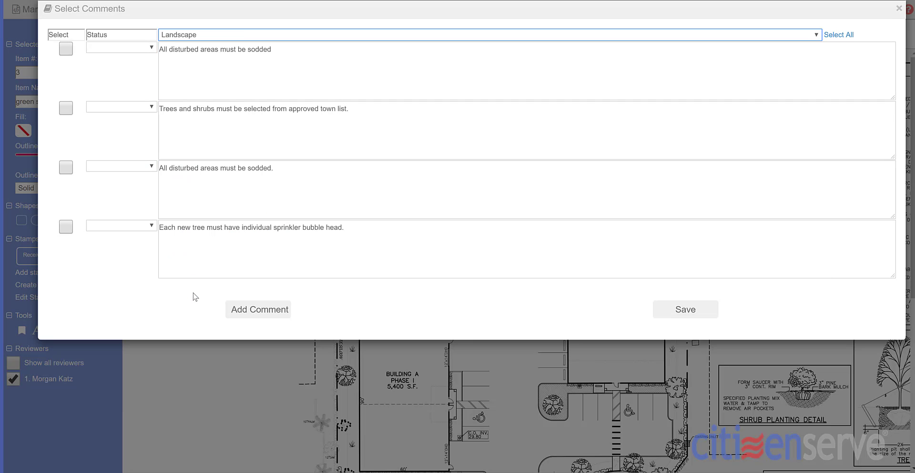
{"action": "left_click", "coordinate": [62, 50]}
{"action": "left_click", "coordinate": [66, 107]}
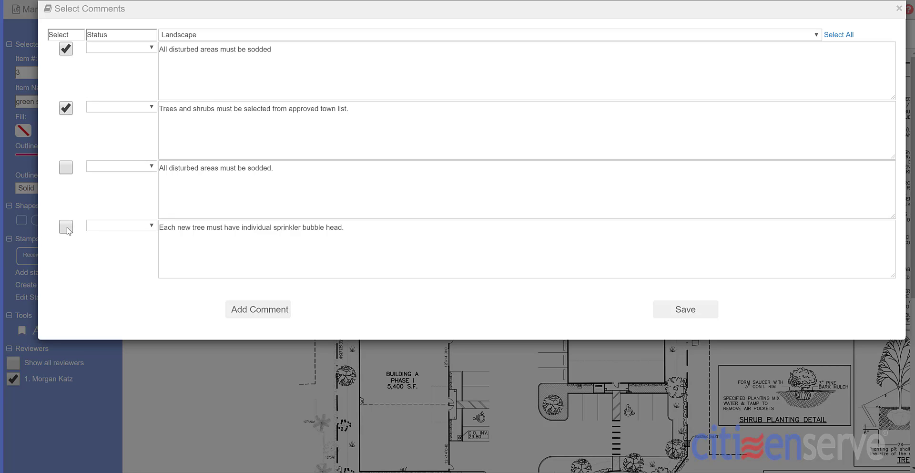
Set the status of the three selected landscape comments to Comment and save them to the green space item
{"action": "left_click", "coordinate": [135, 47]}
{"action": "left_click", "coordinate": [126, 80]}
{"action": "left_click", "coordinate": [123, 107]}
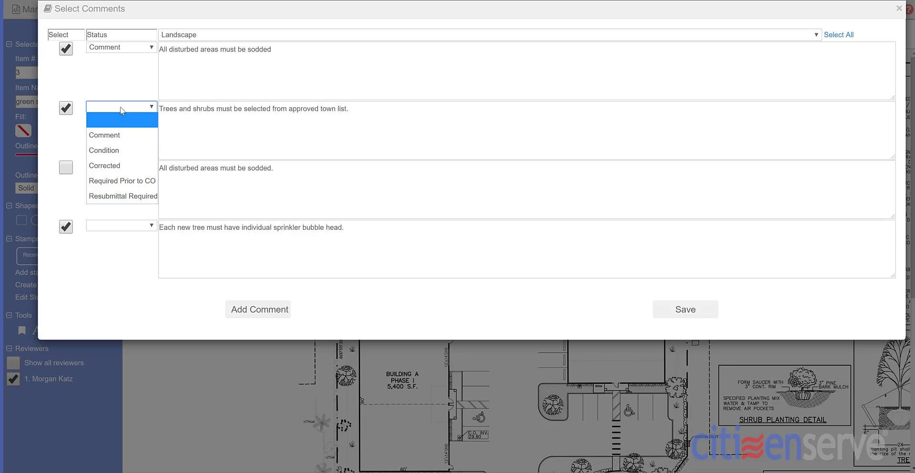
{"action": "left_click", "coordinate": [119, 134]}
{"action": "left_click", "coordinate": [119, 224]}
{"action": "left_click", "coordinate": [119, 254]}
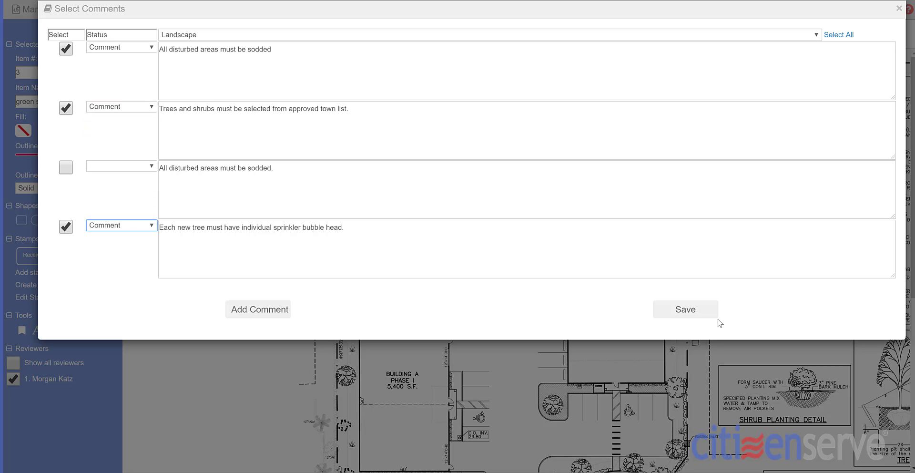
{"action": "left_click", "coordinate": [694, 305]}
Draw a horizontal distance measurement along Gordon Street from its open end to the far edge of the cul-de-sac
{"action": "scroll", "coordinate": [374, 280], "scroll_direction": "down", "scroll_amount": 6}
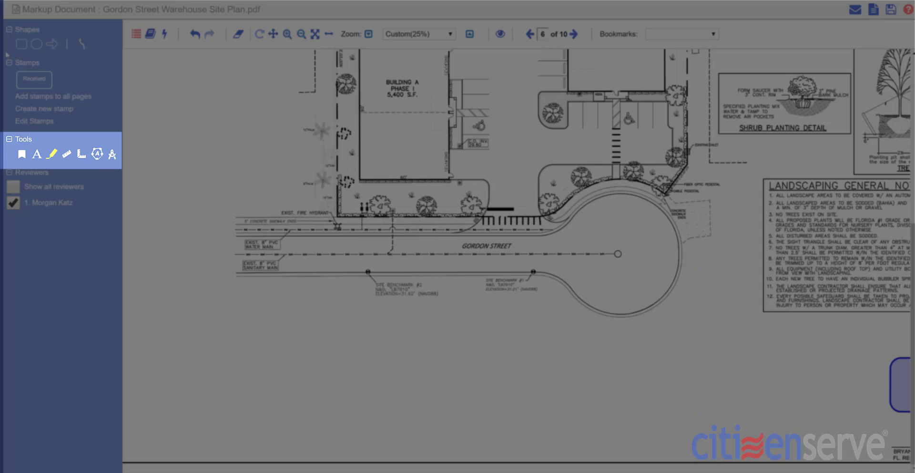
{"action": "left_click", "coordinate": [70, 153]}
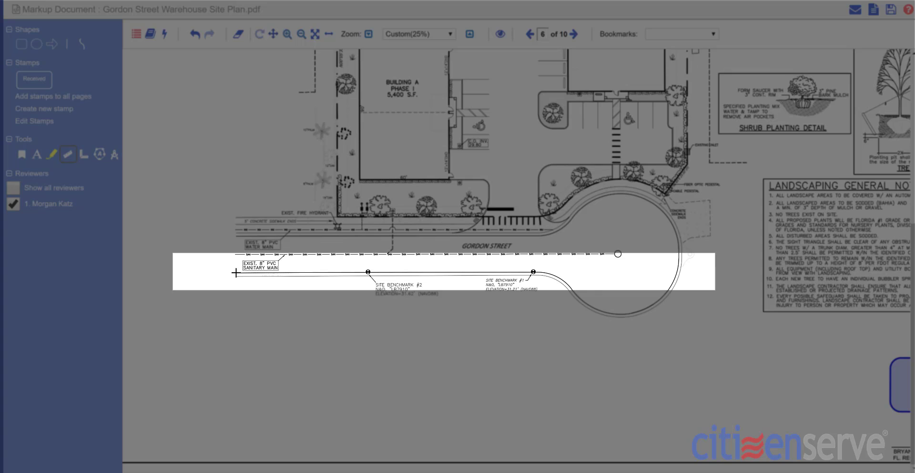
{"action": "left_click_drag", "start_coordinate": [236, 273], "coordinate": [681, 273]}
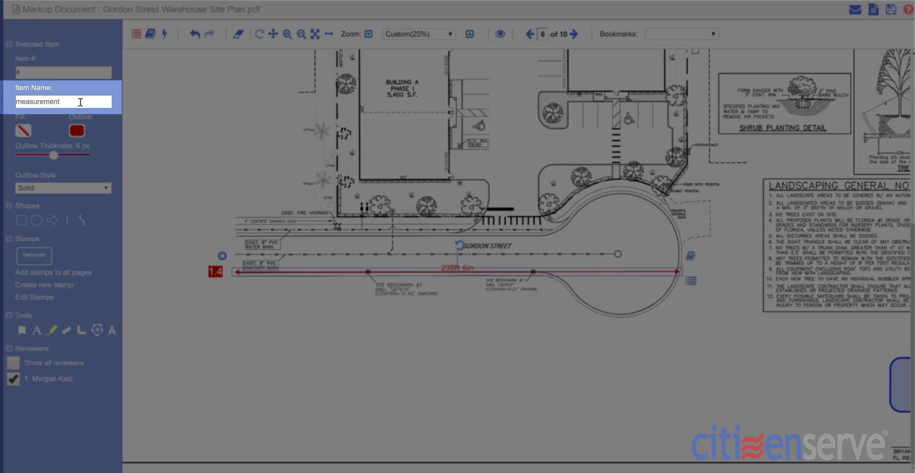
Rename the street measurement "Gordon Street Length" and change its outline colour to blue
{"action": "double_click", "coordinate": [80, 102]}
{"action": "type", "text": "Gordon Street Length"}
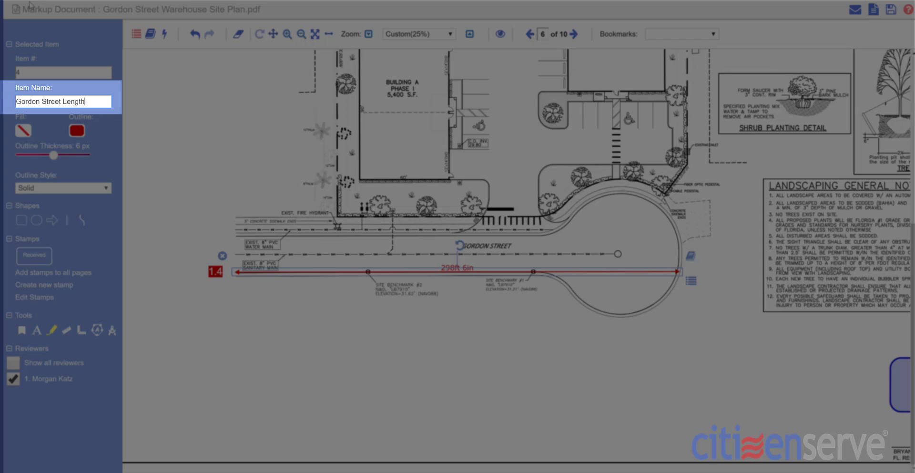
{"action": "left_click", "coordinate": [80, 131]}
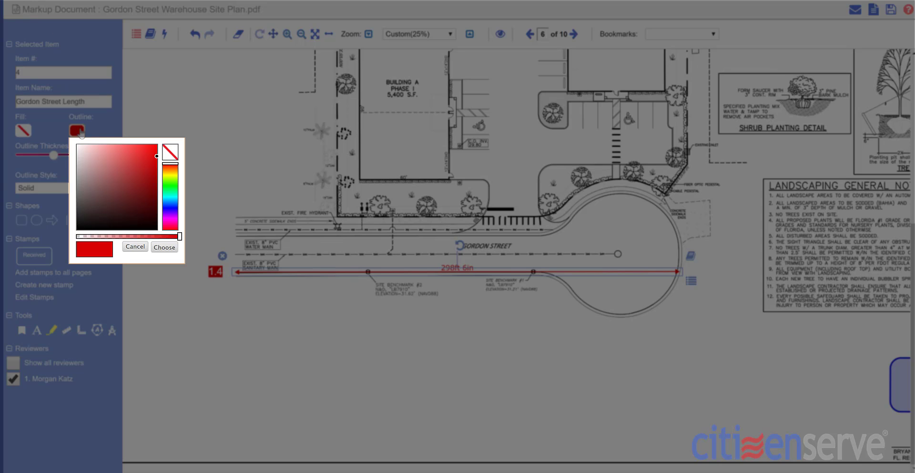
{"action": "left_click", "coordinate": [171, 206]}
{"action": "left_click", "coordinate": [167, 247]}
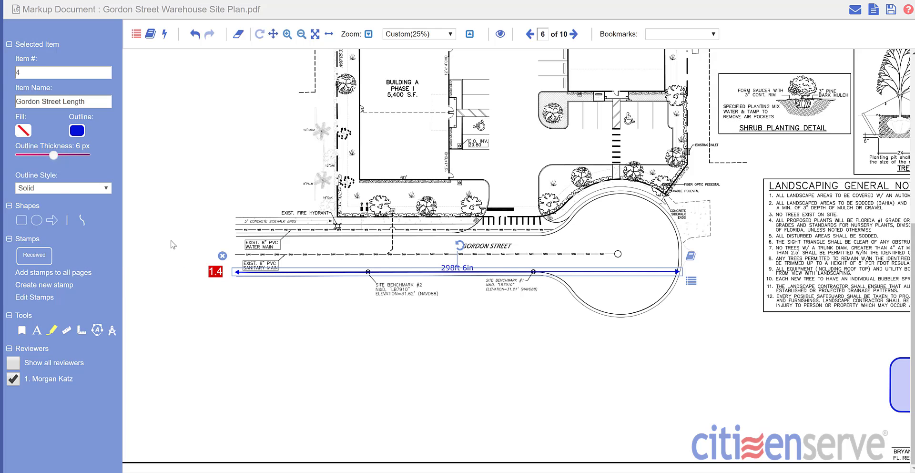
{"action": "left_click", "coordinate": [286, 344]}
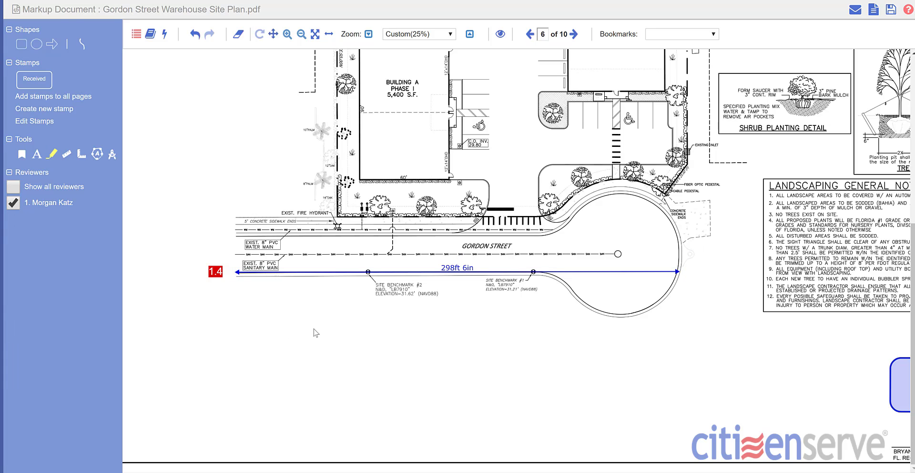
Draw a two-segment distance measurement down the central parking lot and across the parking in front of Building B to its far edge
{"action": "scroll", "coordinate": [357, 345], "scroll_direction": "up", "scroll_amount": 4}
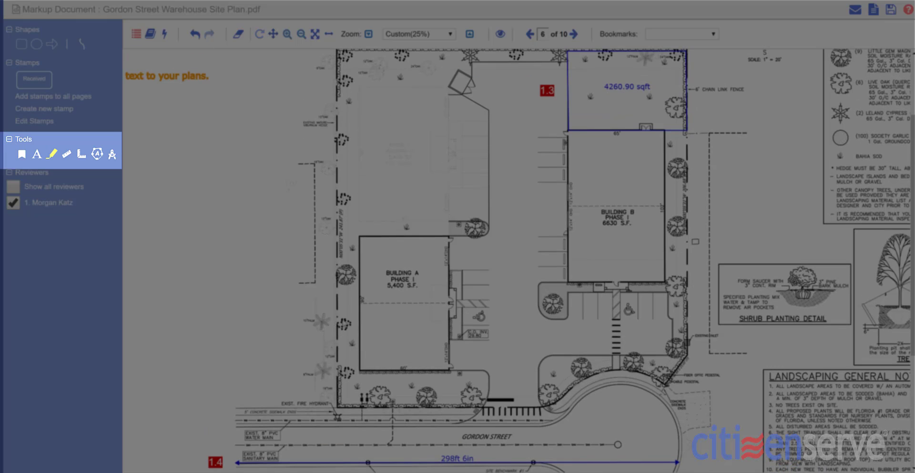
{"action": "left_click", "coordinate": [79, 154]}
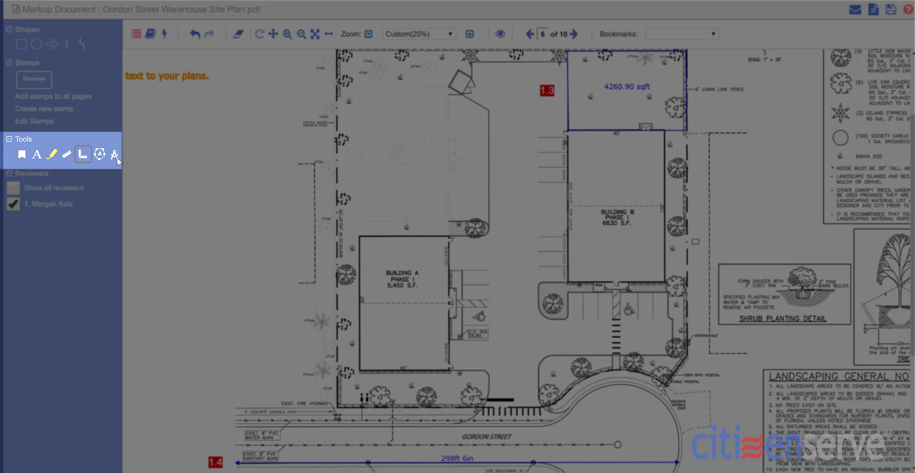
{"action": "scroll", "coordinate": [544, 248], "scroll_direction": "up", "scroll_amount": 1}
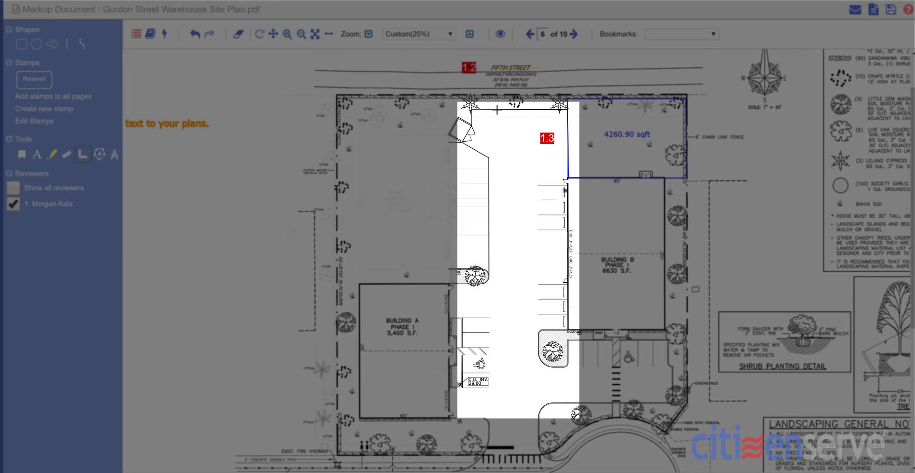
{"action": "mouse_move", "coordinate": [498, 110]}
{"action": "left_mouse_down"}
{"action": "mouse_move", "coordinate": [516, 222]}
{"action": "mouse_move", "coordinate": [511, 355]}
{"action": "mouse_move", "coordinate": [499, 391]}
{"action": "left_mouse_up"}
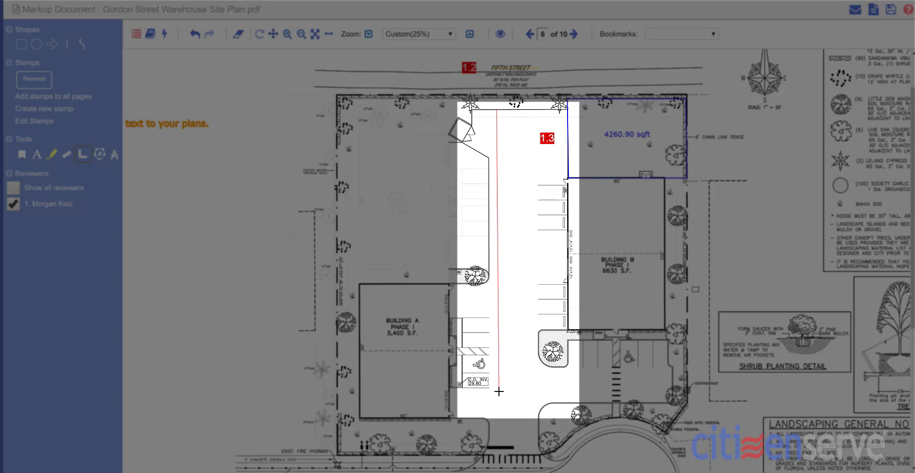
{"action": "left_click", "coordinate": [499, 392]}
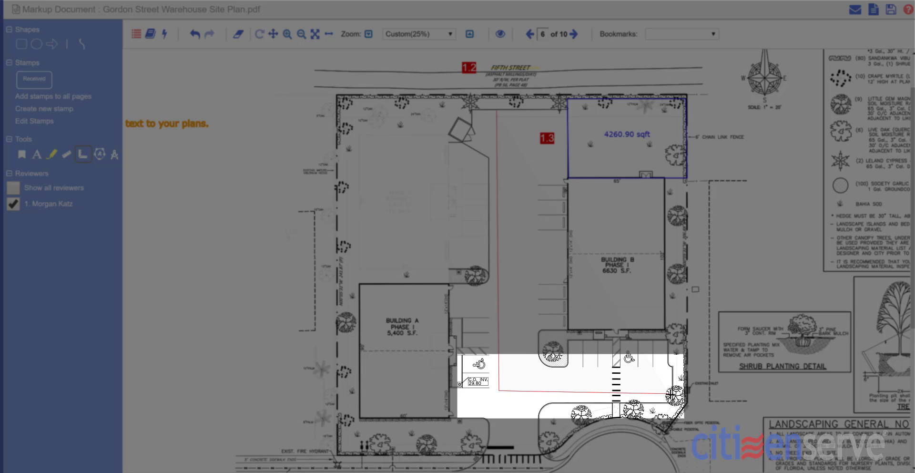
{"action": "double_click", "coordinate": [672, 394]}
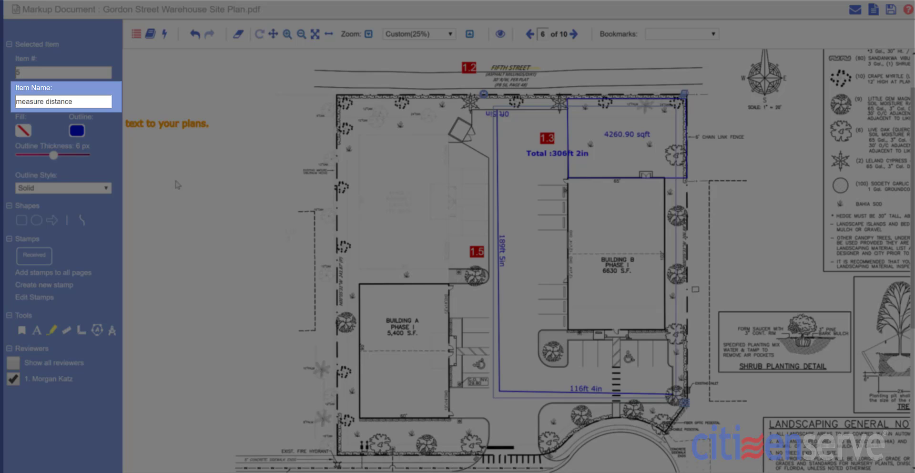
Rename the parking lot distance measurement "Length of parking lots"
{"action": "triple_click", "coordinate": [88, 102]}
{"action": "type", "text": "Length of par"}
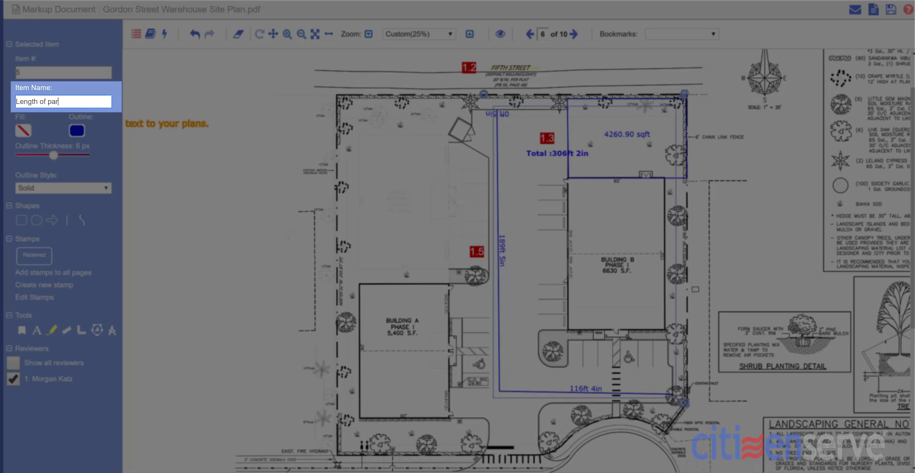
{"action": "type", "text": "king lots"}
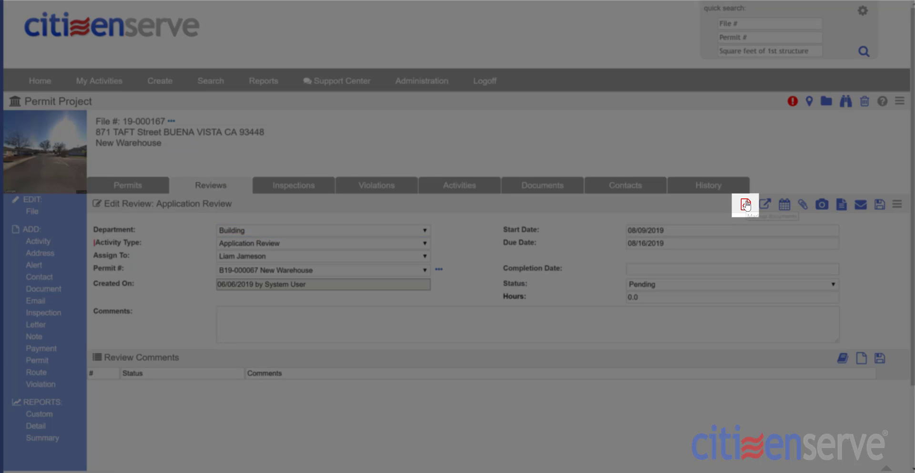
Open Warehouse Site Plan v1 for markup from the application review and place a RECEIVED stamp above the engineer details on page 1
{"action": "left_click", "coordinate": [746, 204]}
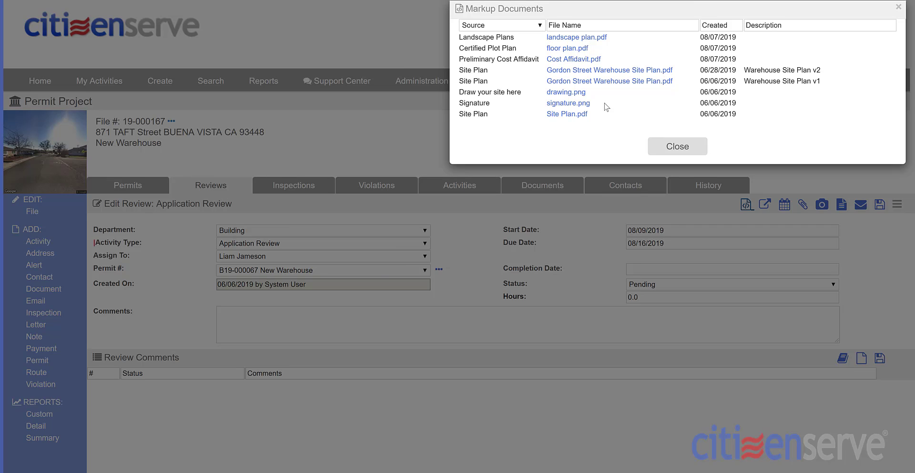
{"action": "left_click", "coordinate": [583, 85]}
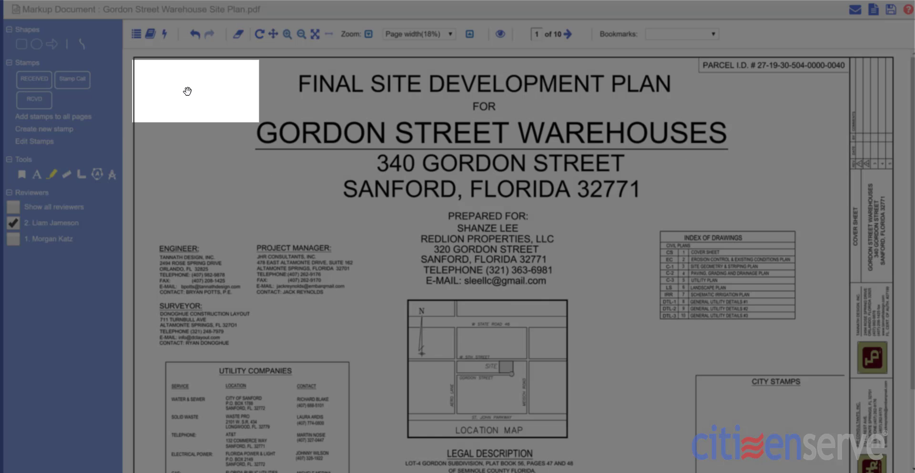
{"action": "left_click", "coordinate": [188, 91]}
{"action": "left_click_drag", "start_coordinate": [215, 105], "coordinate": [281, 218]}
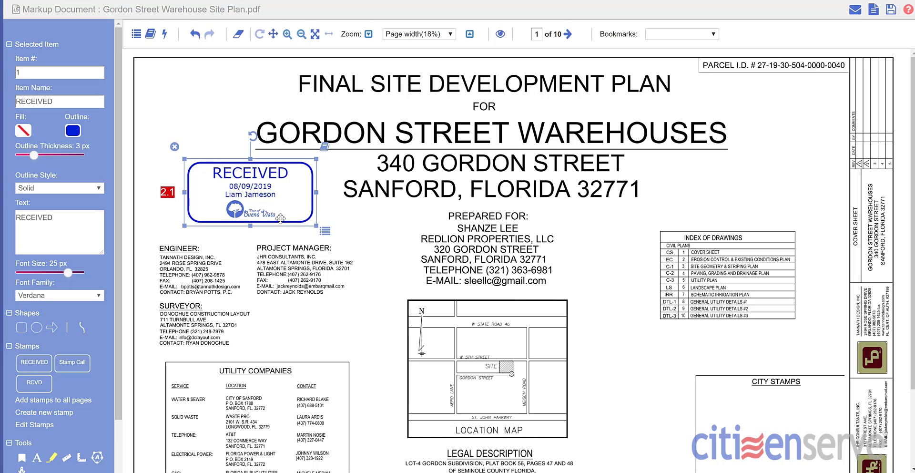
Add and save a comment on the RECEIVED stamp stating that the named reviewer reviewed on Friday afternoon
{"action": "left_click", "coordinate": [325, 231]}
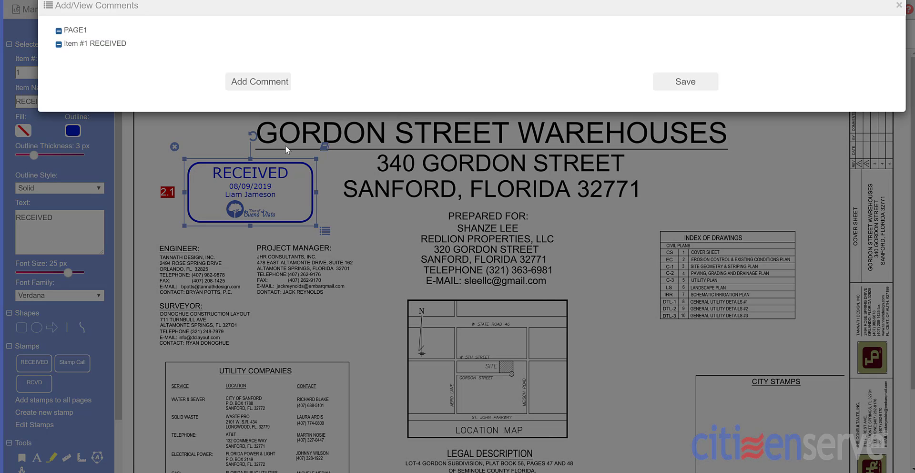
{"action": "left_click", "coordinate": [278, 93]}
{"action": "left_click", "coordinate": [271, 74]}
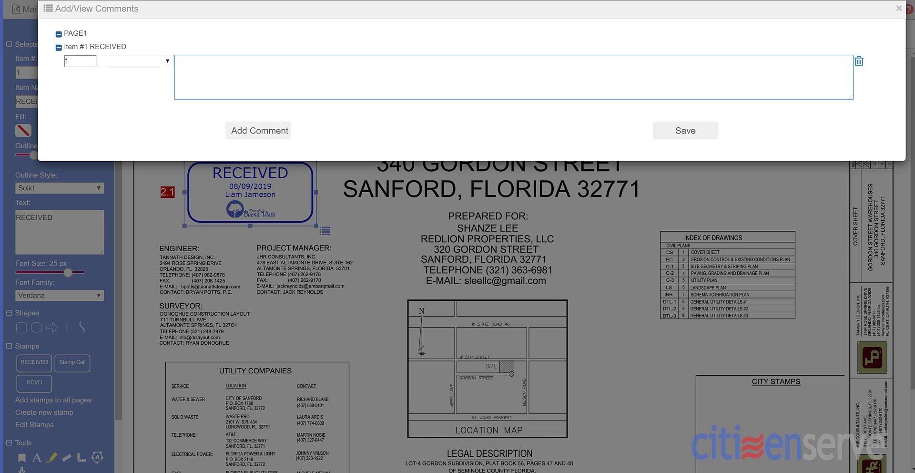
{"action": "type", "text": "Liam reviewed on Friday afternoon."}
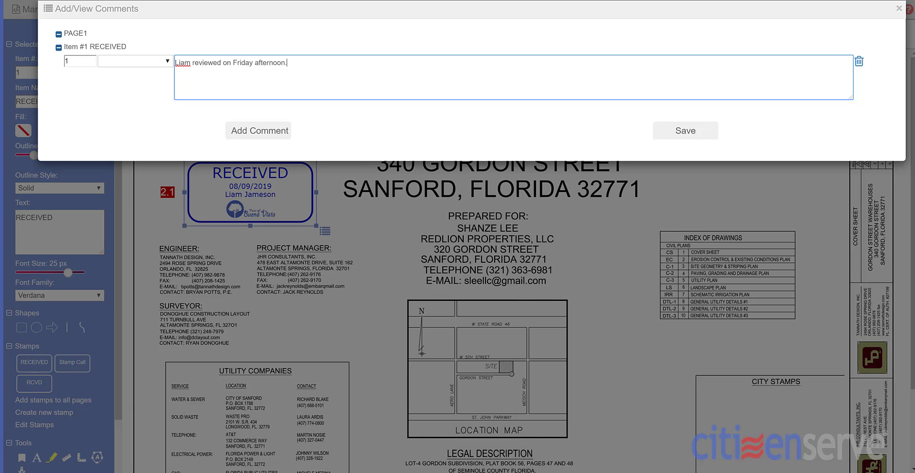
{"action": "left_click", "coordinate": [659, 132]}
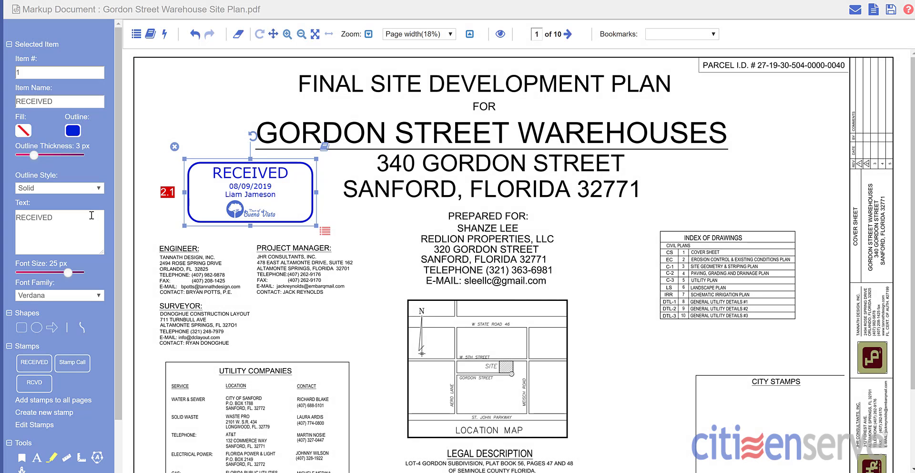
{"action": "left_click", "coordinate": [252, 301]}
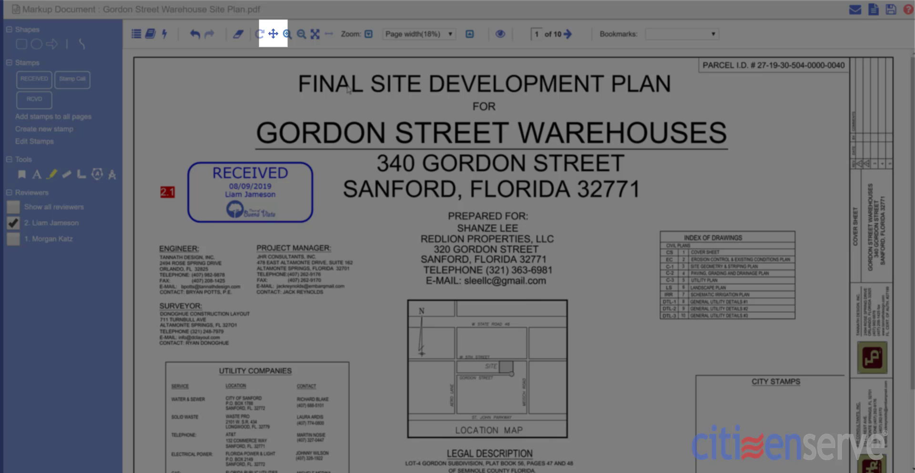
Go to the bookmarked page "3 - Site Geometry" and show the other reviewer's markups alongside the current reviewer's
{"action": "left_click", "coordinate": [274, 37]}
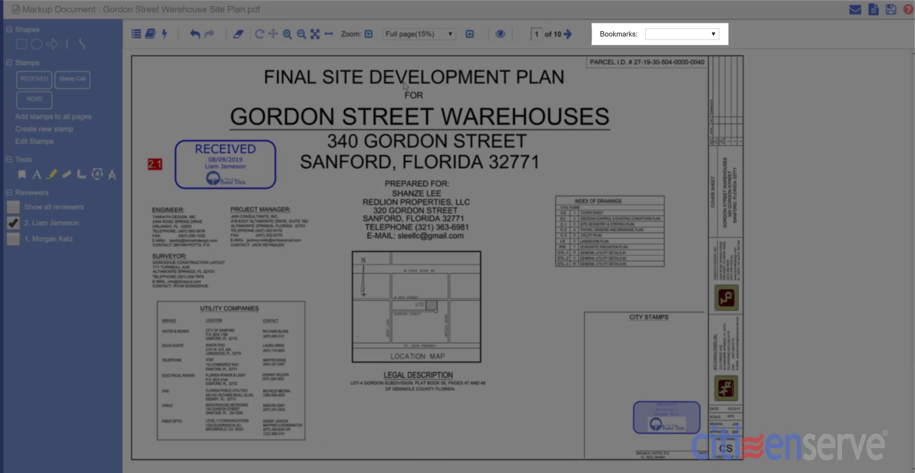
{"action": "left_click", "coordinate": [658, 35]}
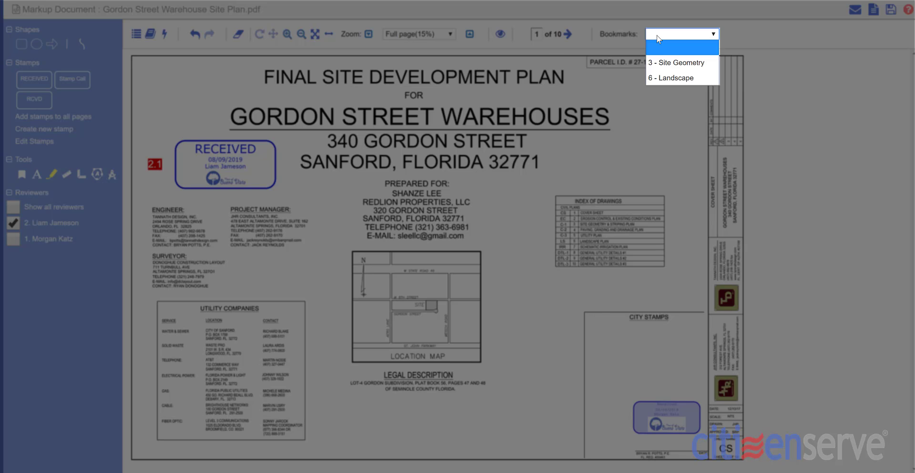
{"action": "left_click", "coordinate": [672, 64]}
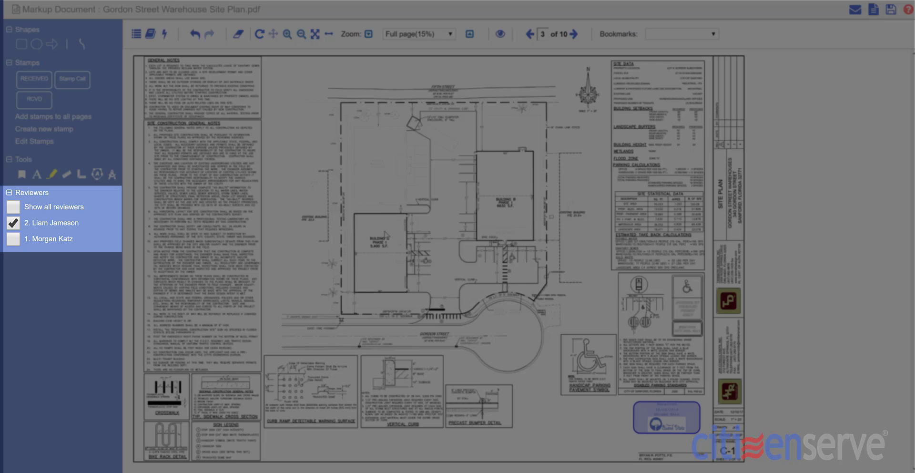
{"action": "left_click", "coordinate": [13, 239]}
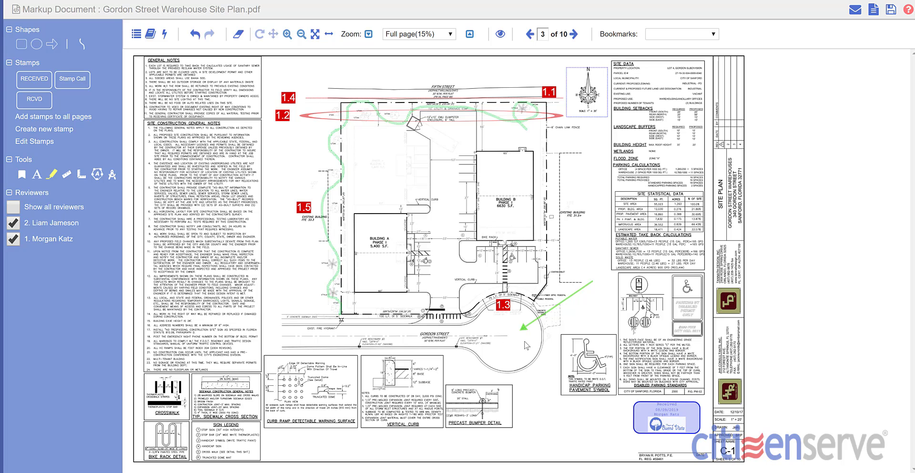
Open the comments attached to item 1.1, followed by the general comments that belong to no selected item
{"action": "left_click", "coordinate": [552, 98]}
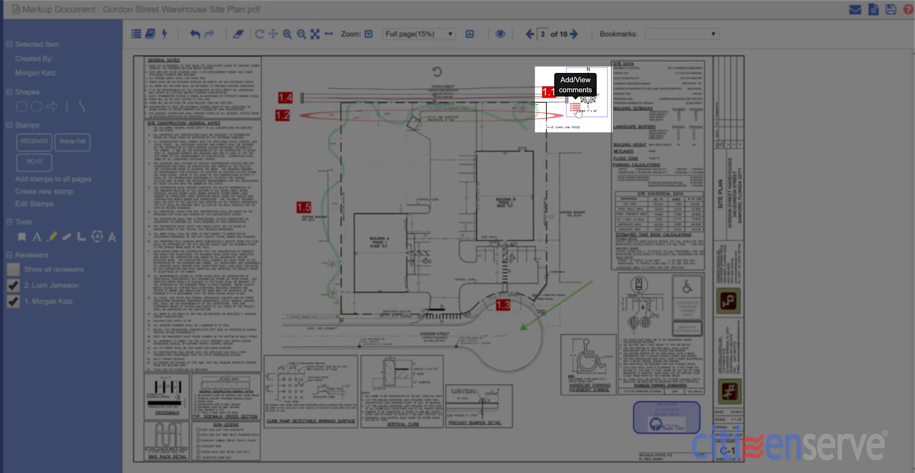
{"action": "left_click", "coordinate": [576, 108]}
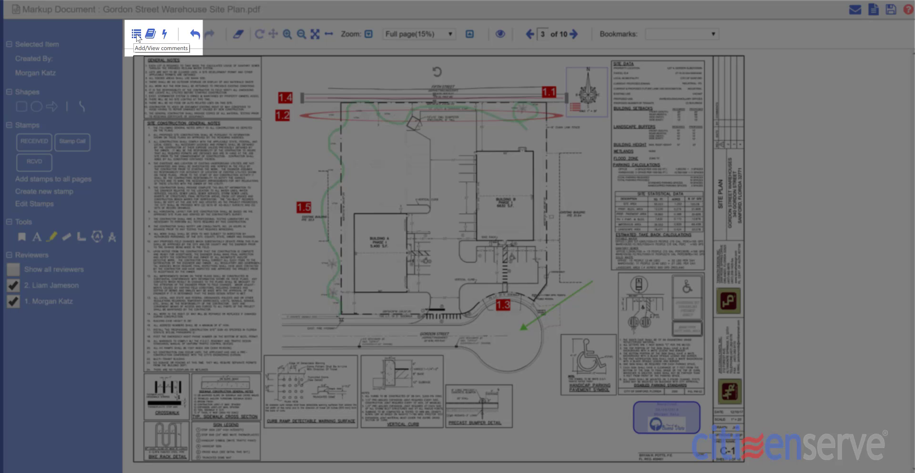
{"action": "left_click", "coordinate": [136, 35]}
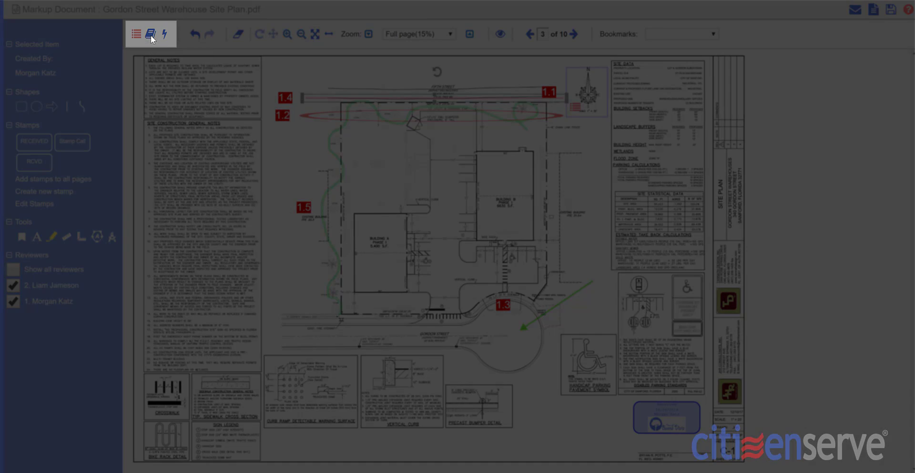
Open the common comments for page 3 and filter them by the Commercial Construction group
{"action": "left_click", "coordinate": [151, 34]}
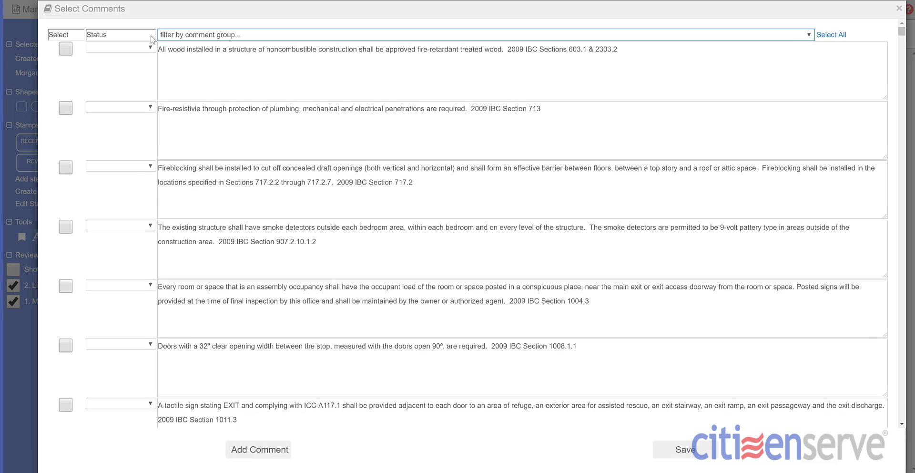
{"action": "left_click", "coordinate": [218, 37]}
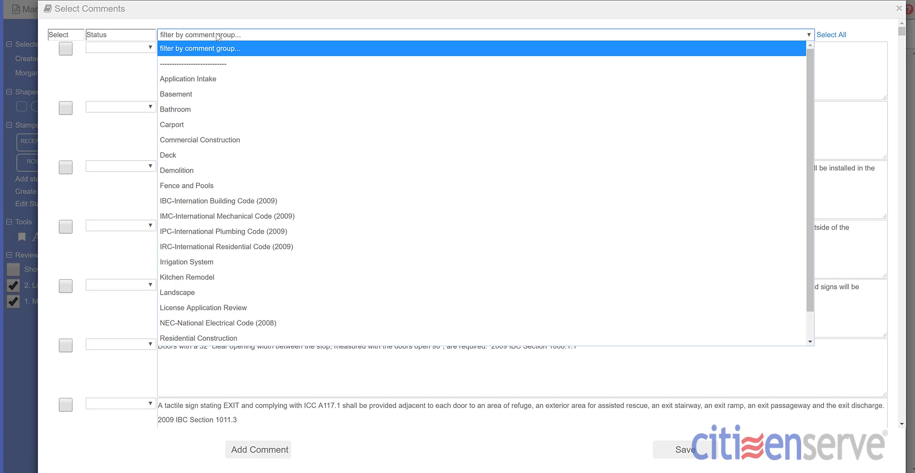
{"action": "left_click", "coordinate": [200, 141]}
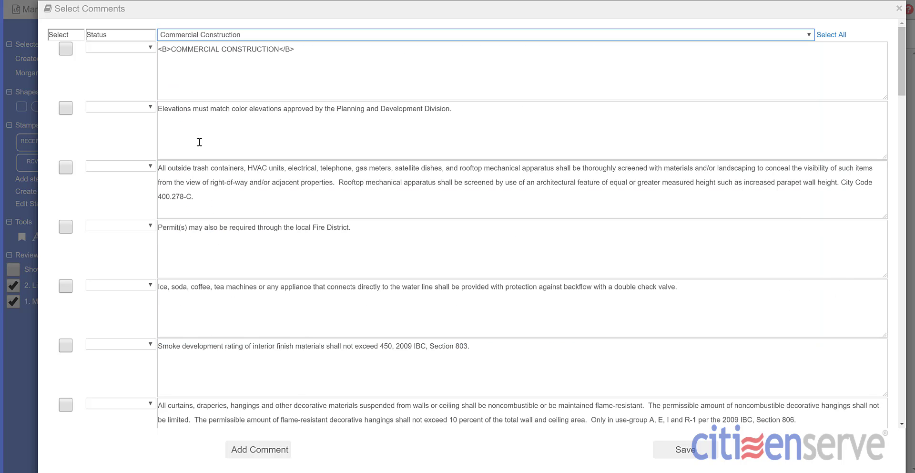
Select the COMMERCIAL CONSTRUCTION heading and the local Fire District permit comment, setting both statuses to Comment
{"action": "left_click", "coordinate": [65, 49]}
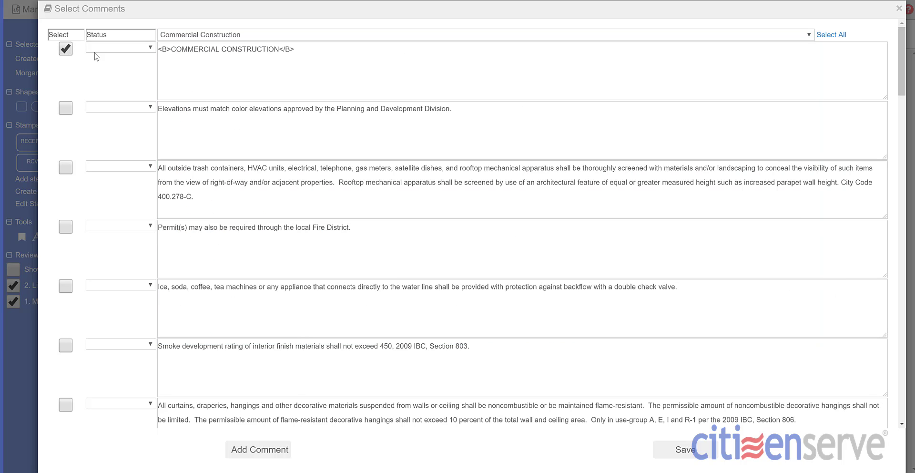
{"action": "left_click", "coordinate": [108, 48]}
{"action": "left_click", "coordinate": [102, 74]}
{"action": "left_click", "coordinate": [65, 228]}
{"action": "left_click", "coordinate": [112, 225]}
{"action": "left_click", "coordinate": [105, 249]}
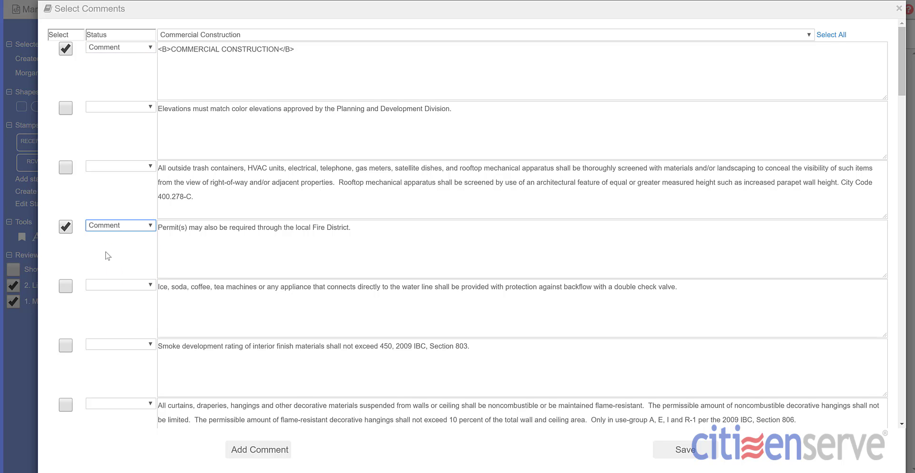
Select the comment requiring plans of the revised sprinkler head layout, set its status to Comment, and save the selected comments
{"action": "scroll", "coordinate": [142, 298], "scroll_direction": "down", "scroll_amount": 4}
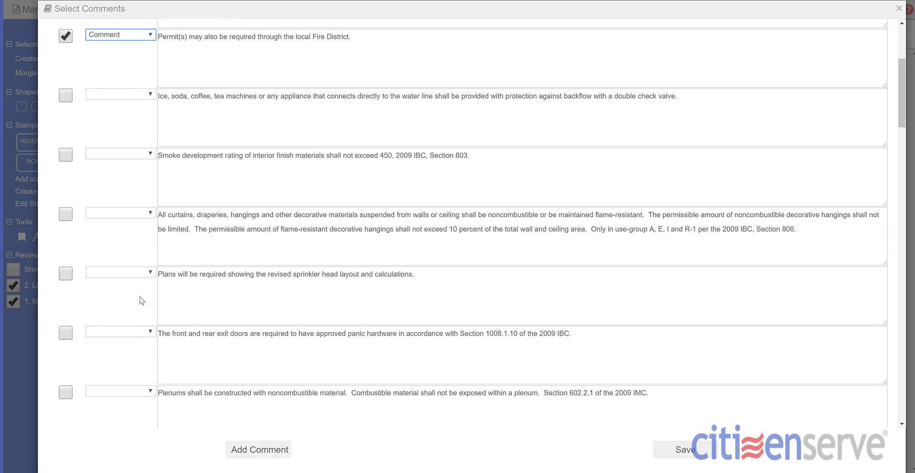
{"action": "left_click", "coordinate": [65, 274]}
{"action": "left_click", "coordinate": [112, 273]}
{"action": "left_click", "coordinate": [111, 298]}
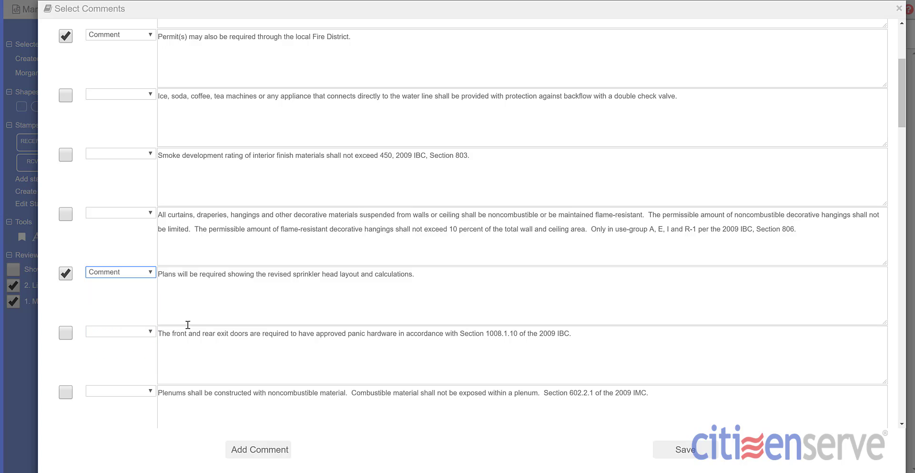
{"action": "left_click", "coordinate": [667, 453]}
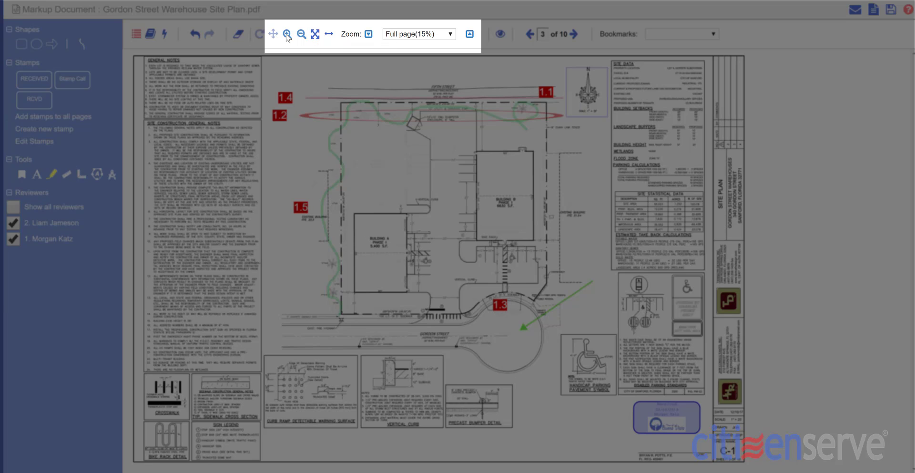
Try the full-page and page-width views of page 3, ending with the zoom at Full page (15%)
{"action": "left_click", "coordinate": [315, 34]}
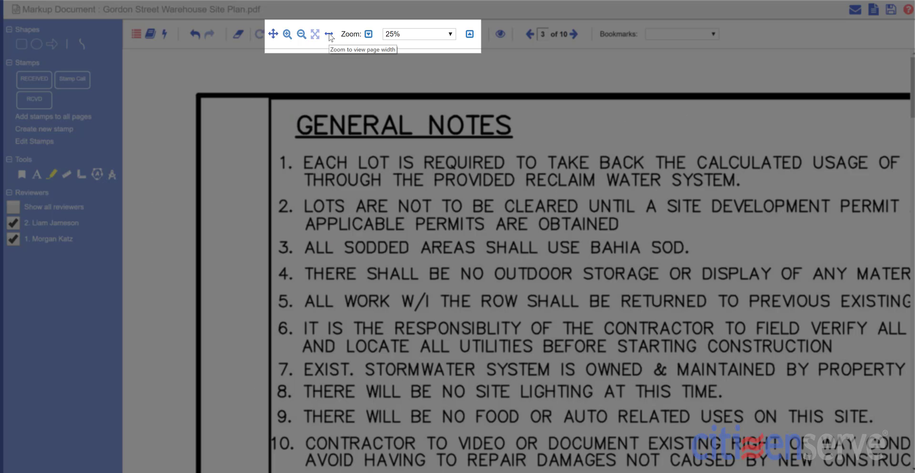
{"action": "left_click", "coordinate": [329, 36]}
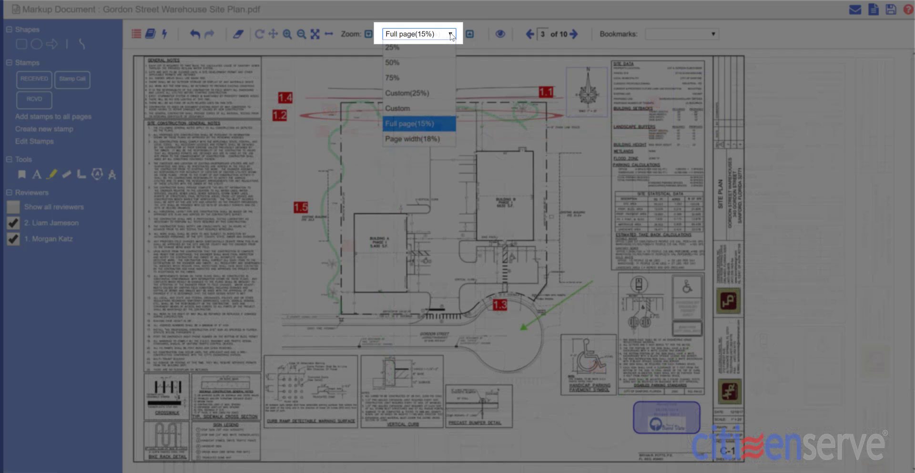
{"action": "left_click", "coordinate": [452, 36]}
{"action": "left_click", "coordinate": [452, 37]}
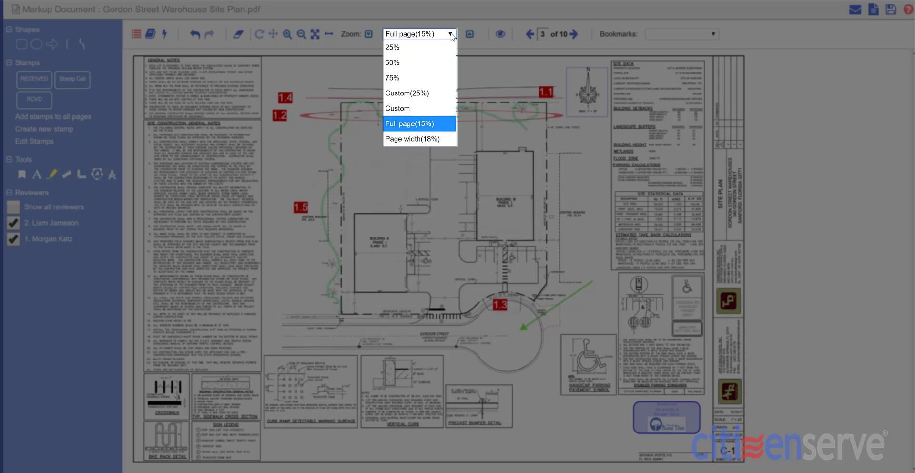
{"action": "left_click", "coordinate": [420, 124]}
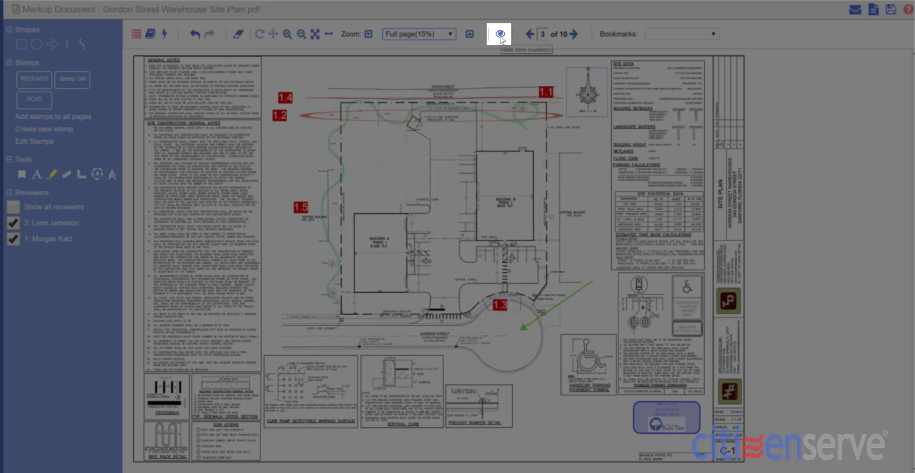
Hide the markup item numbers on page 3 and show them again
{"action": "left_click", "coordinate": [500, 36]}
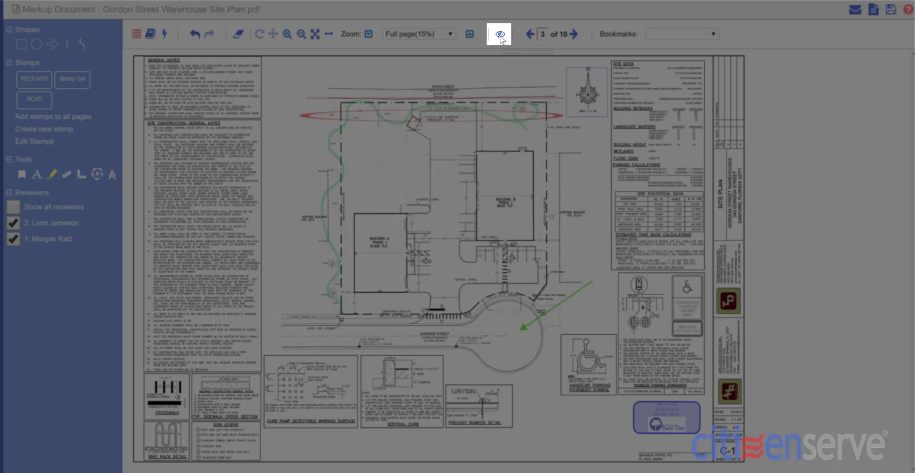
{"action": "left_click", "coordinate": [501, 35]}
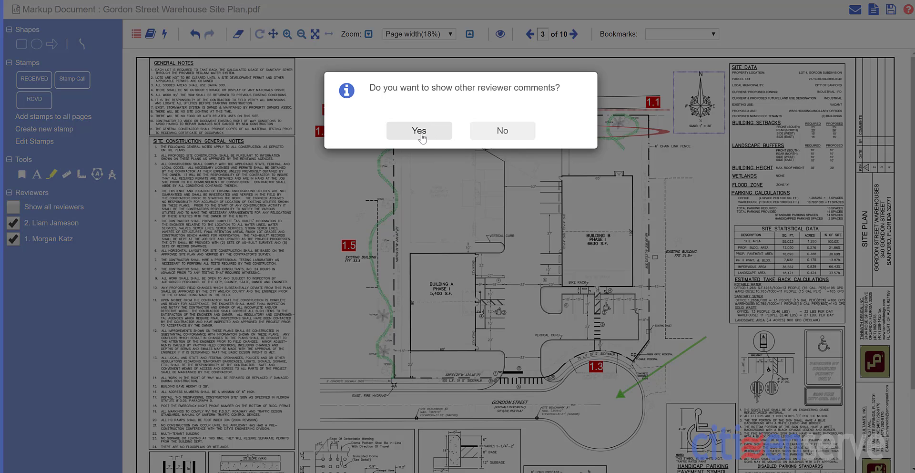
Prepare an email of the site plan with markups, including other reviewers' comments, select the applicant as recipient, and start the subject
{"action": "left_click", "coordinate": [420, 135]}
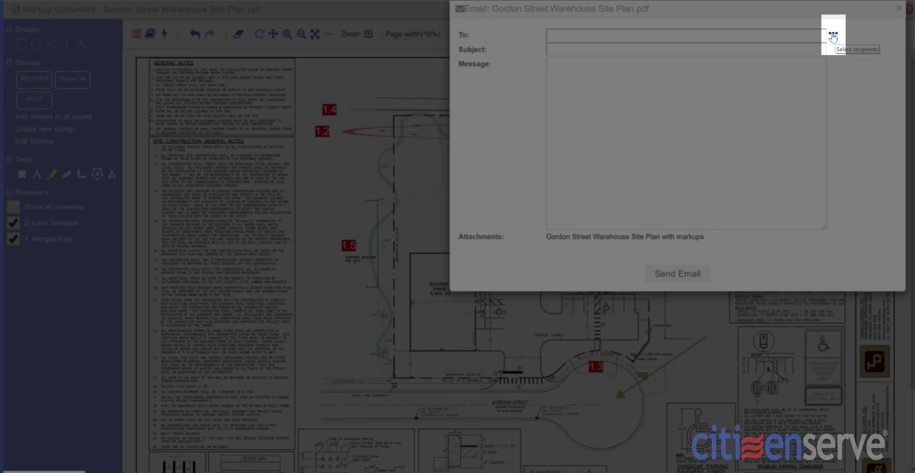
{"action": "left_click", "coordinate": [833, 35]}
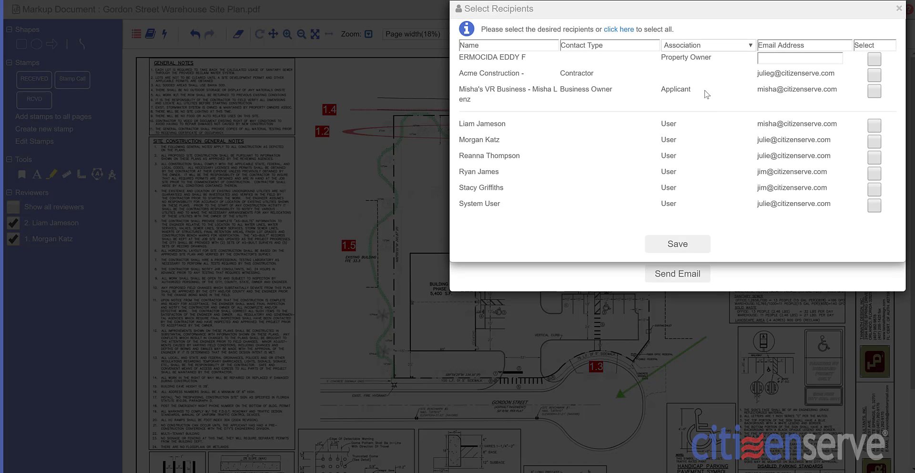
{"action": "left_click_drag", "start_coordinate": [707, 95], "coordinate": [661, 94]}
{"action": "left_click", "coordinate": [677, 243]}
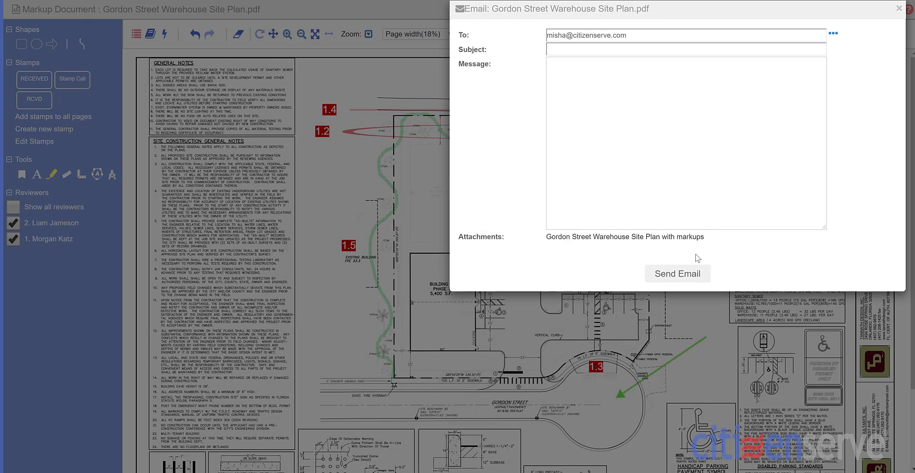
{"action": "left_click", "coordinate": [576, 51]}
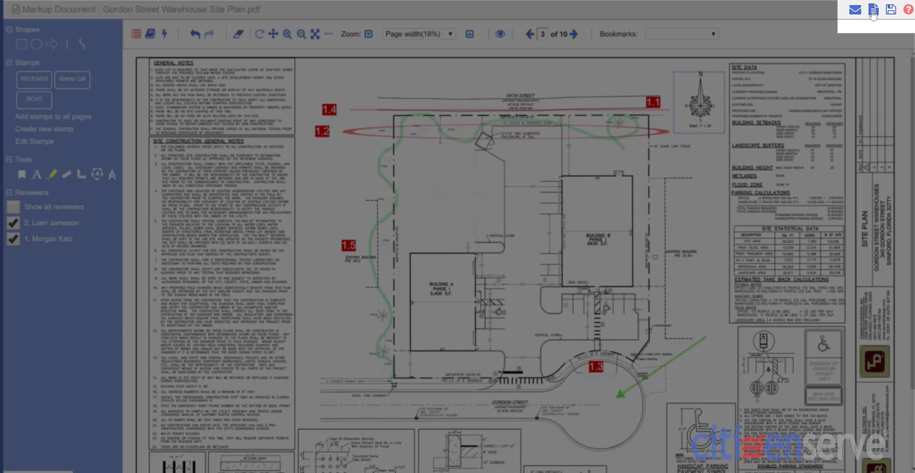
Generate the markup document with other reviewers' comments included, look through its pages, and save it
{"action": "left_click", "coordinate": [873, 11]}
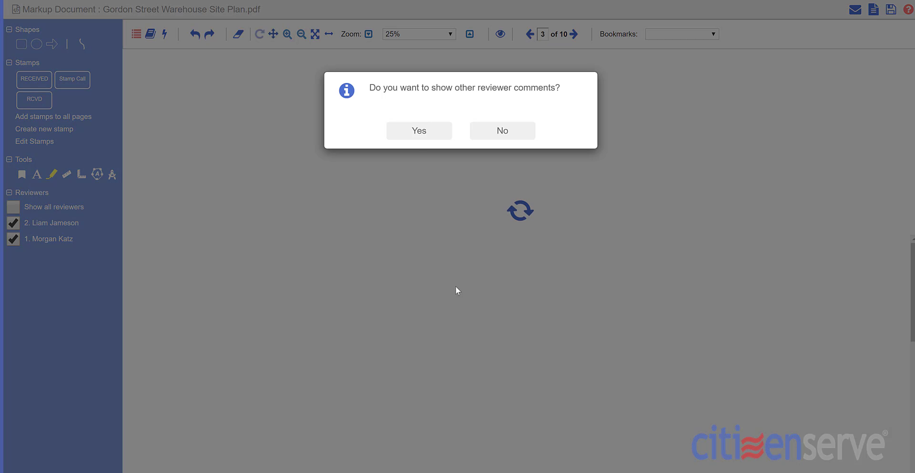
{"action": "left_click", "coordinate": [419, 131]}
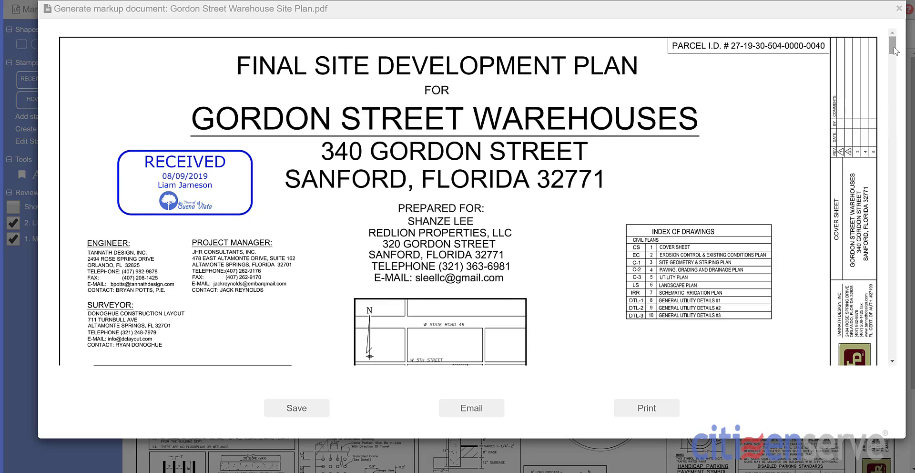
{"action": "left_click_drag", "start_coordinate": [894, 52], "coordinate": [899, 156]}
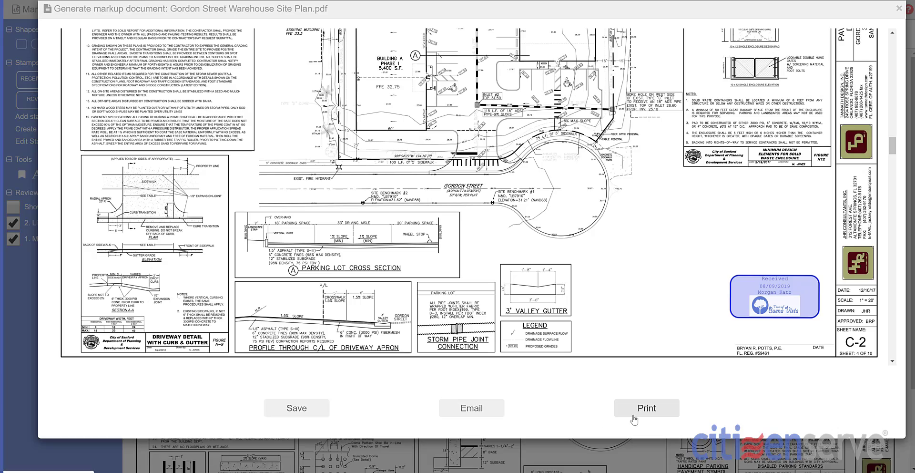
{"action": "left_click", "coordinate": [293, 402]}
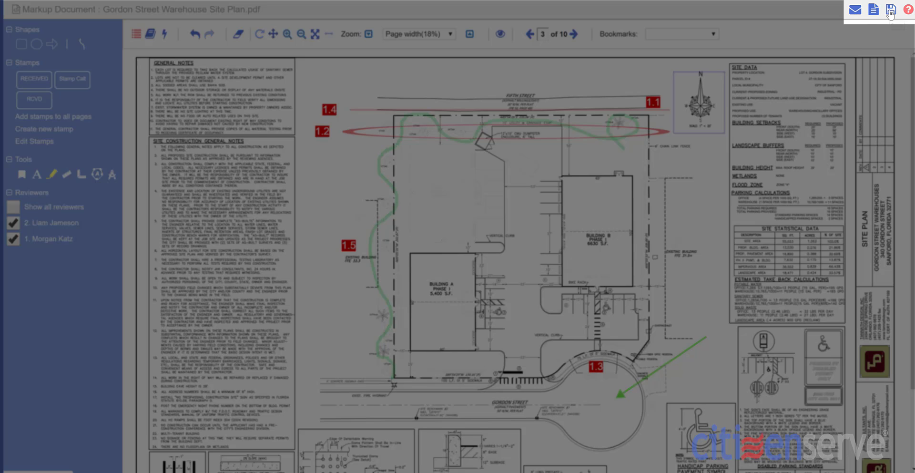
Save the site plan markup, close the markup documents list, and look through the comments in the Application Review
{"action": "left_click", "coordinate": [891, 11]}
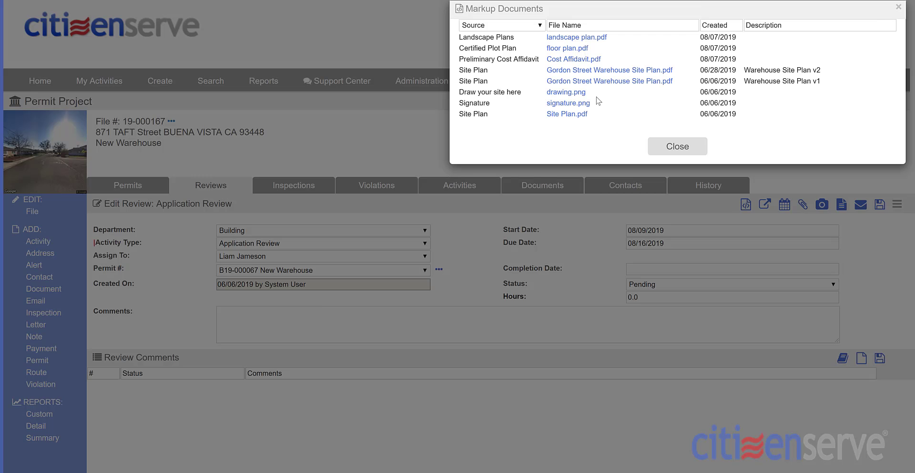
{"action": "left_click", "coordinate": [679, 147]}
{"action": "scroll", "coordinate": [474, 338], "scroll_direction": "down", "scroll_amount": 2}
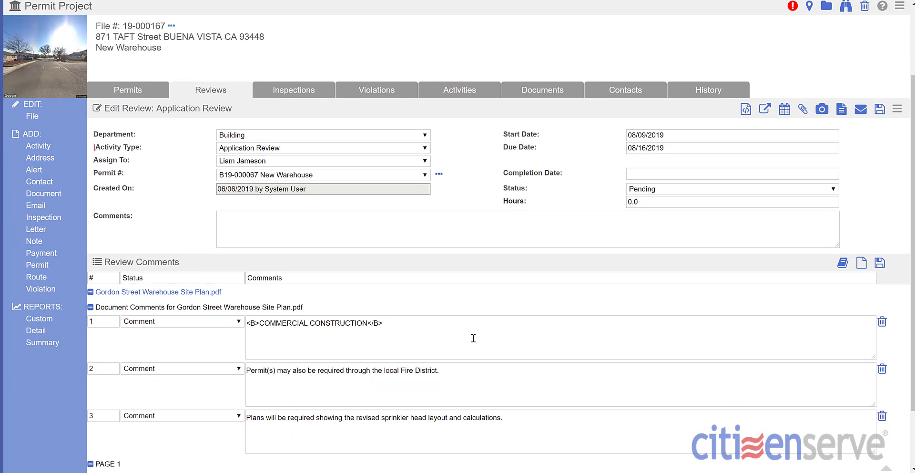
{"action": "scroll", "coordinate": [474, 338], "scroll_direction": "down", "scroll_amount": 2}
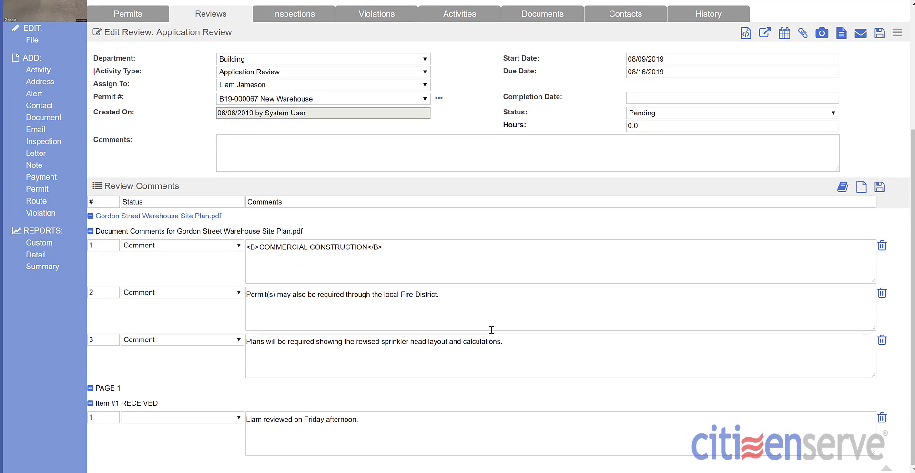
{"action": "scroll", "coordinate": [492, 329], "scroll_direction": "up", "scroll_amount": 4}
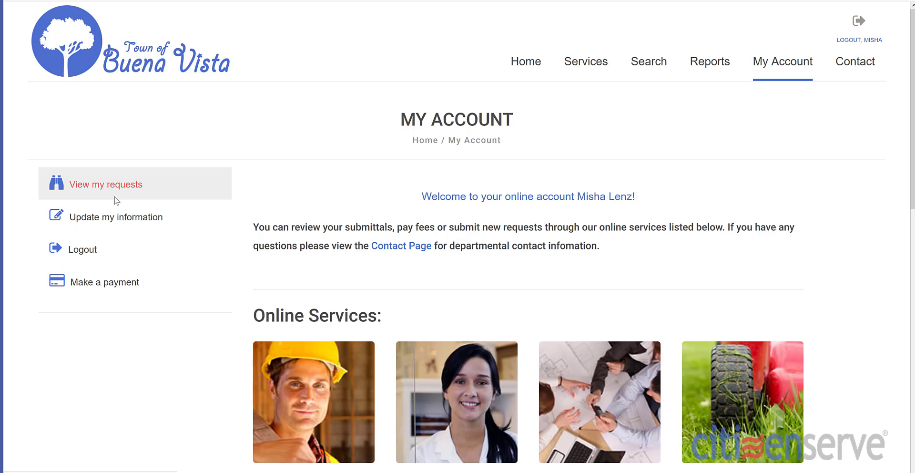
In the Town of Buena Vista online portal, open the New Warehouse permit from the account's requests and look through its documents
{"action": "left_click", "coordinate": [114, 197]}
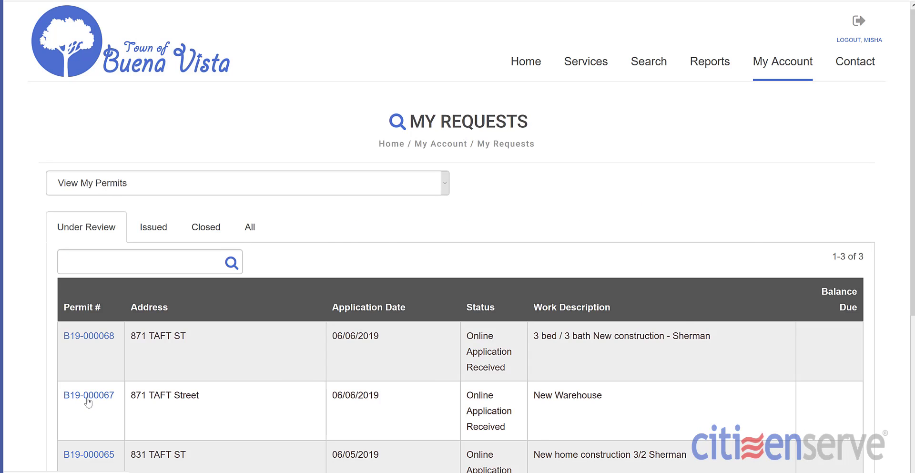
{"action": "left_click", "coordinate": [88, 395]}
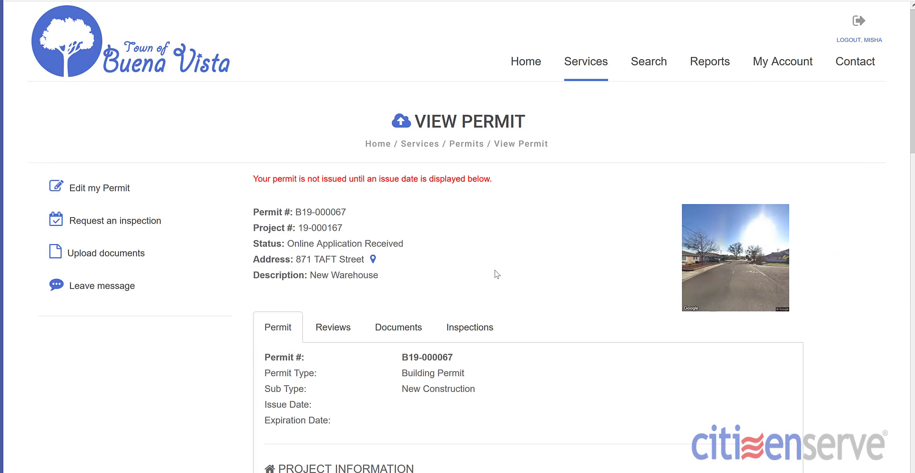
{"action": "scroll", "coordinate": [498, 274], "scroll_direction": "down", "scroll_amount": 3}
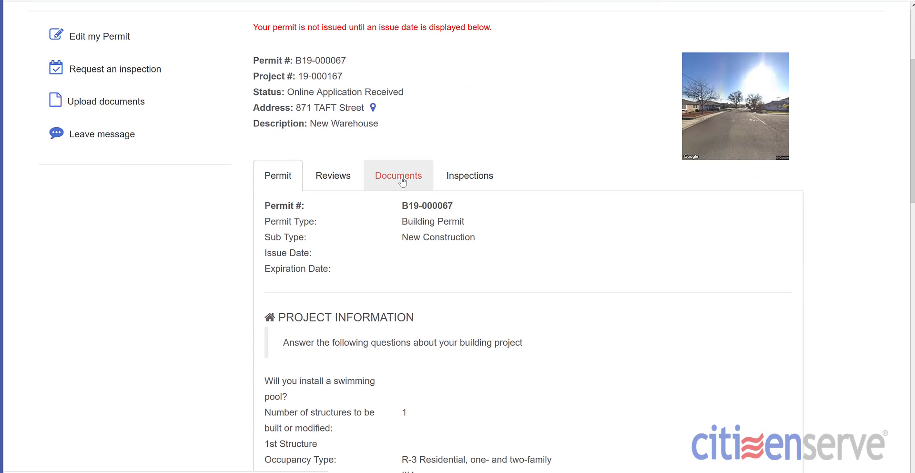
{"action": "left_click", "coordinate": [401, 177]}
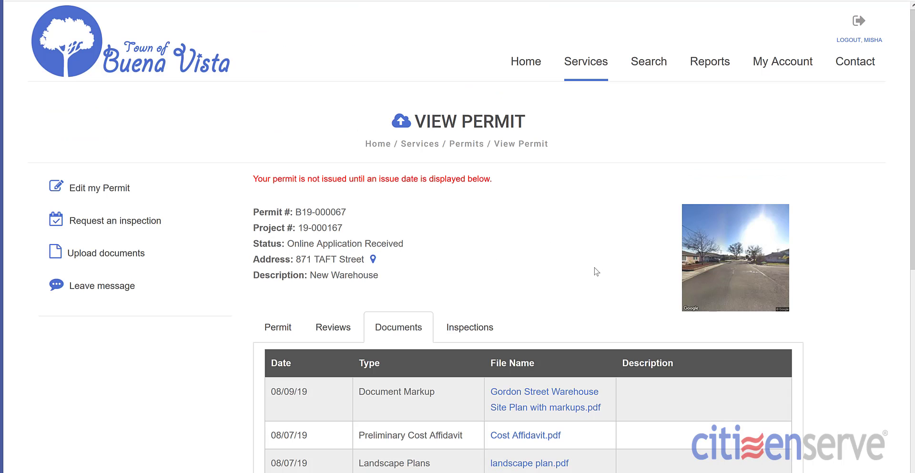
{"action": "scroll", "coordinate": [597, 272], "scroll_direction": "down", "scroll_amount": 1}
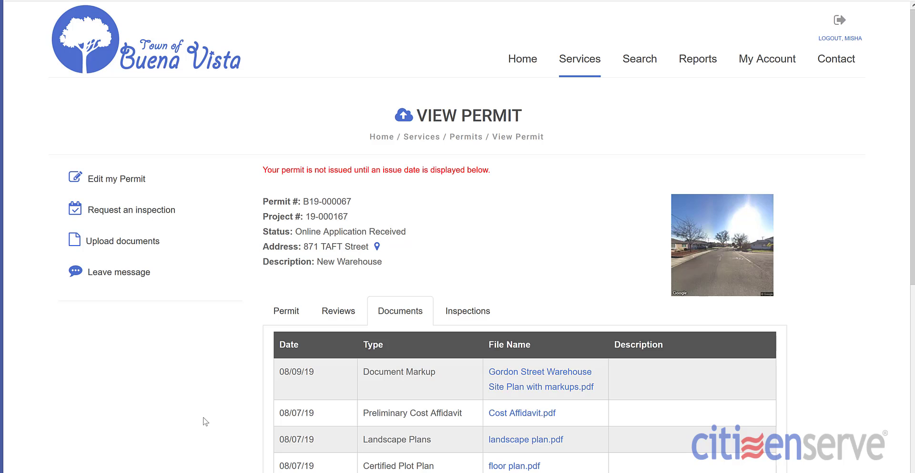
{"action": "scroll", "coordinate": [205, 422], "scroll_direction": "down", "scroll_amount": 5}
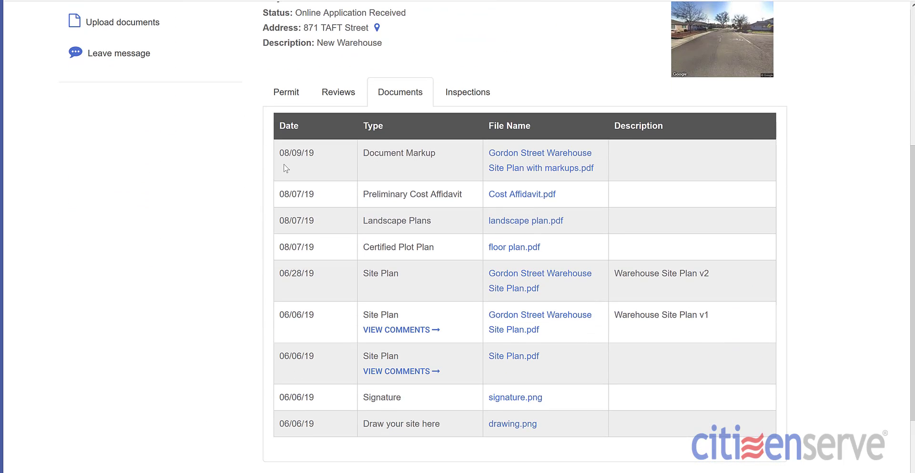
Open Gordon Street Warehouse Site Plan with markups.pdf in the PDF viewer and look through its pages
{"action": "left_click", "coordinate": [503, 173]}
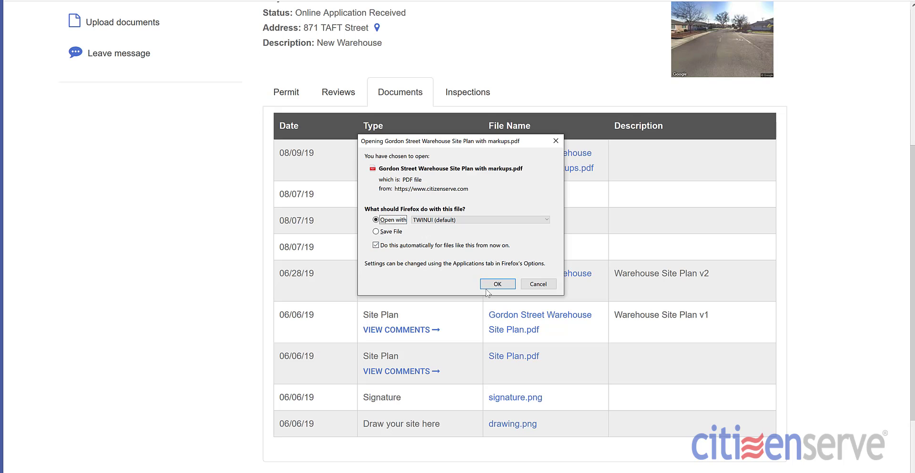
{"action": "left_click", "coordinate": [492, 285]}
{"action": "scroll", "coordinate": [461, 247], "scroll_direction": "down", "scroll_amount": 15}
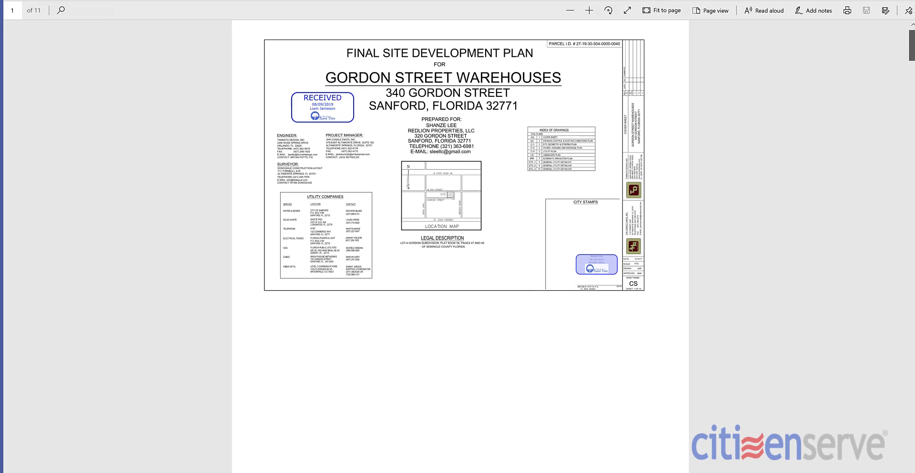
{"action": "scroll", "coordinate": [460, 246], "scroll_direction": "down", "scroll_amount": 20}
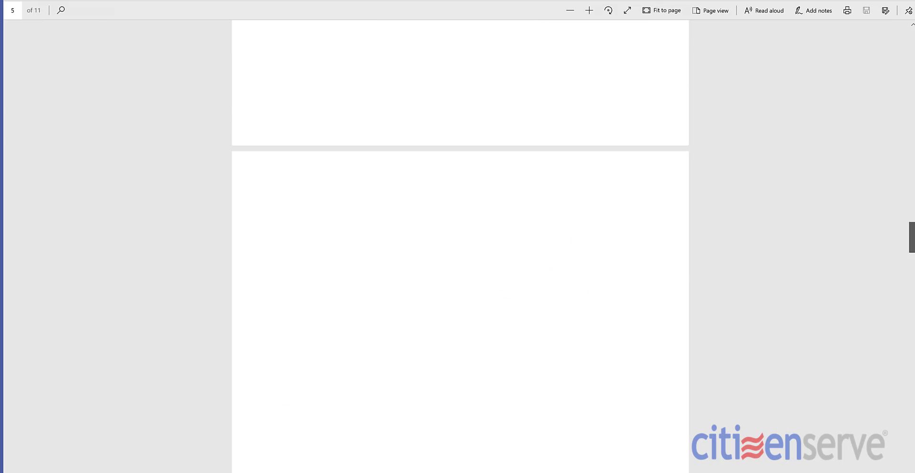
{"action": "scroll", "coordinate": [460, 246], "scroll_direction": "down", "scroll_amount": 10}
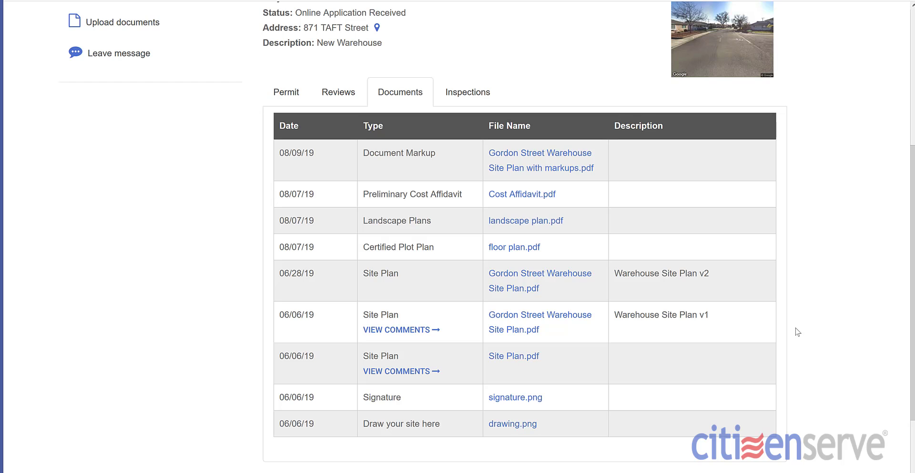
View the document comments for Warehouse Site Plan v1, choosing page 3 and its 1.1 Compass comment
{"action": "left_click", "coordinate": [373, 336]}
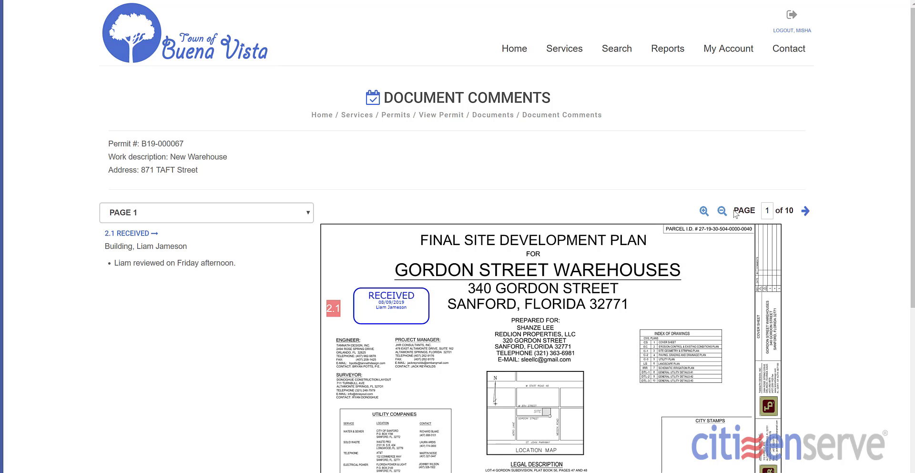
{"action": "left_click_drag", "start_coordinate": [735, 213], "coordinate": [759, 211]}
{"action": "left_click", "coordinate": [159, 215]}
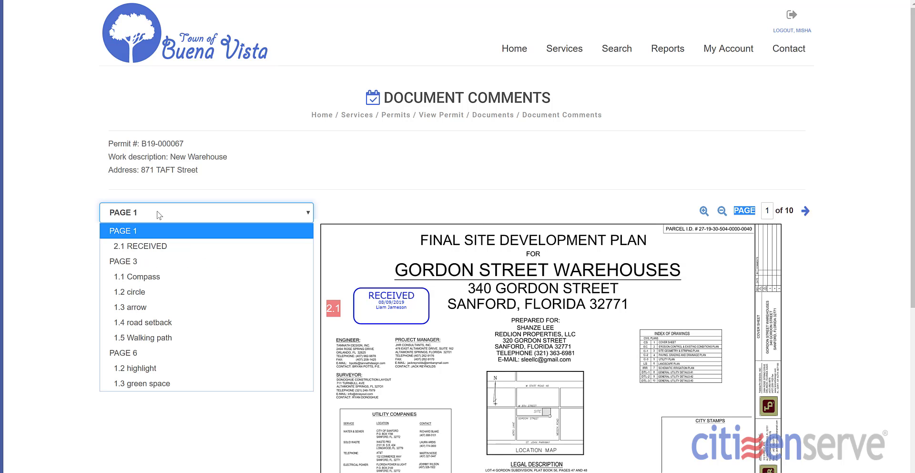
{"action": "left_click", "coordinate": [136, 264]}
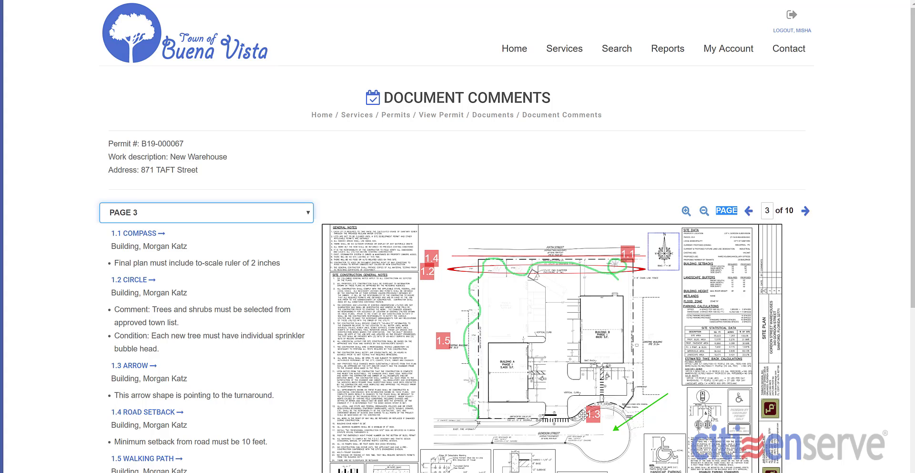
{"action": "left_click", "coordinate": [147, 234]}
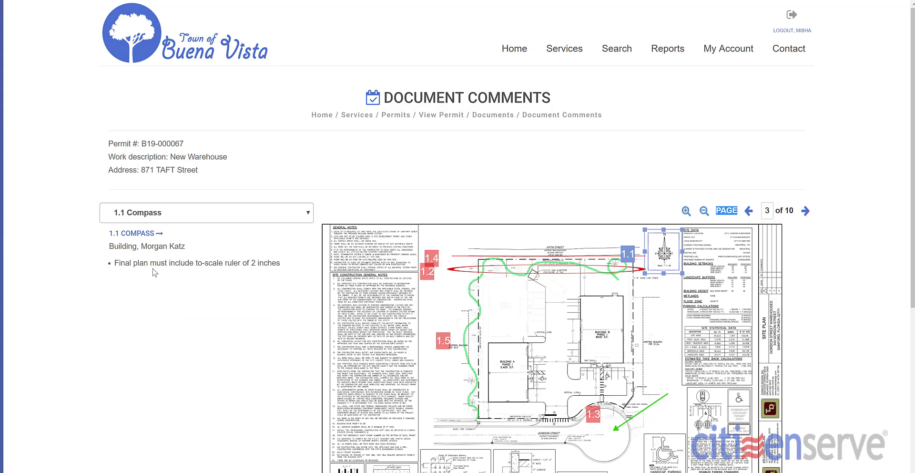
View the 1.4 road setback comment from the page 3 list, return to page 1, and page forward through the plan
{"action": "left_click", "coordinate": [151, 213]}
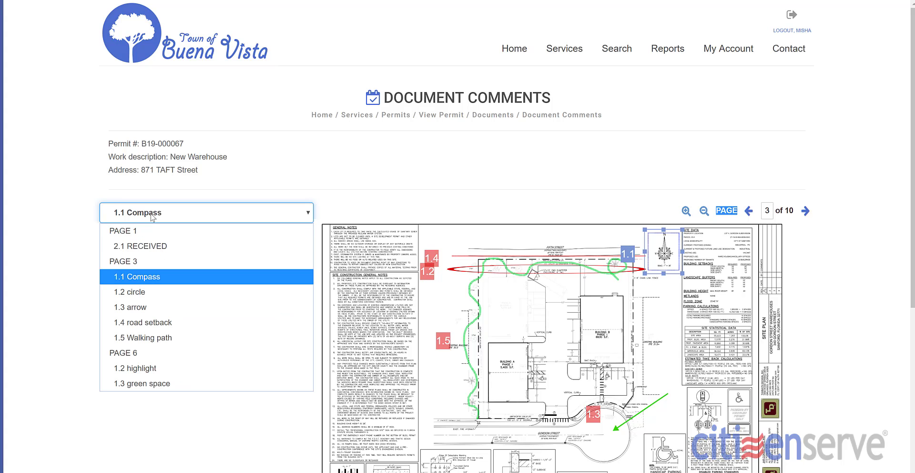
{"action": "left_click", "coordinate": [130, 261]}
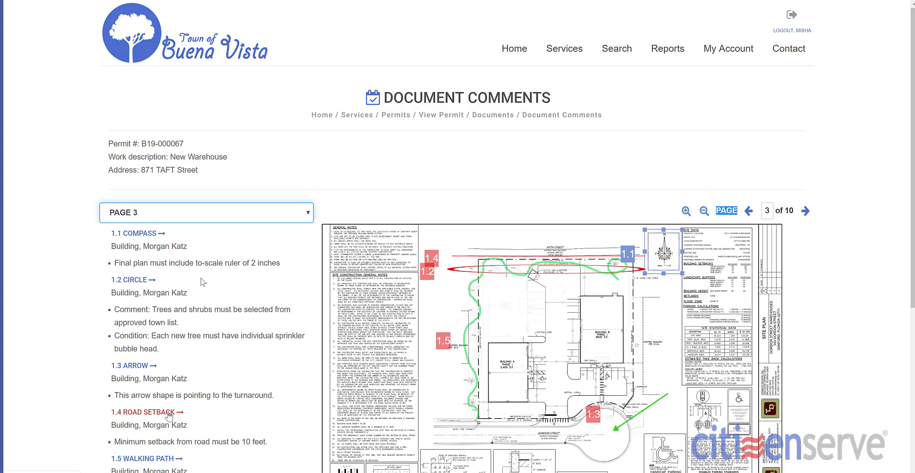
{"action": "left_click", "coordinate": [168, 413]}
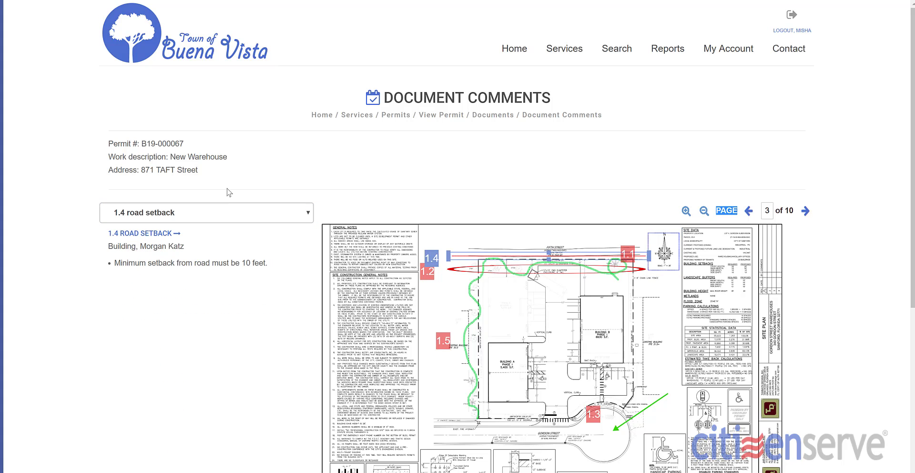
{"action": "left_click", "coordinate": [167, 213]}
{"action": "left_click", "coordinate": [162, 231]}
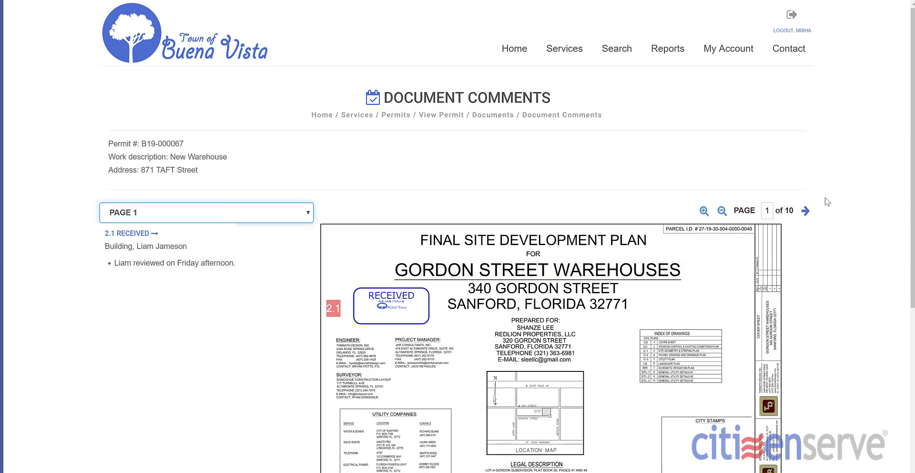
{"action": "left_click", "coordinate": [806, 210]}
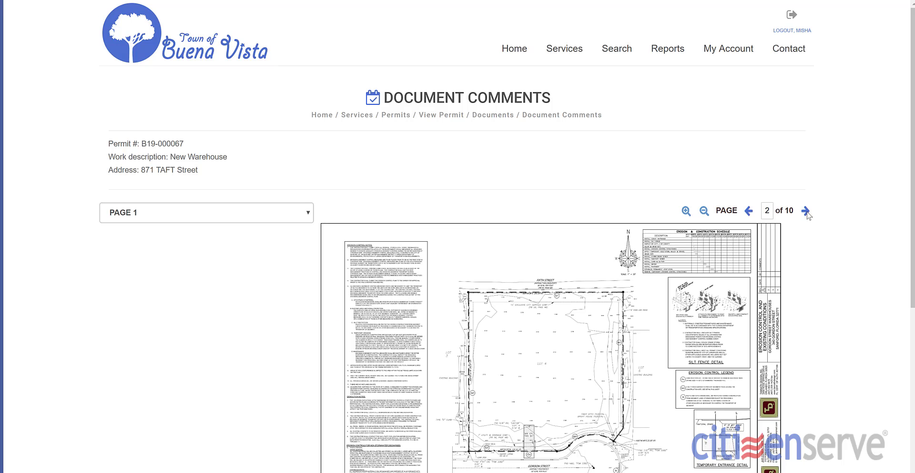
{"action": "left_click", "coordinate": [806, 211]}
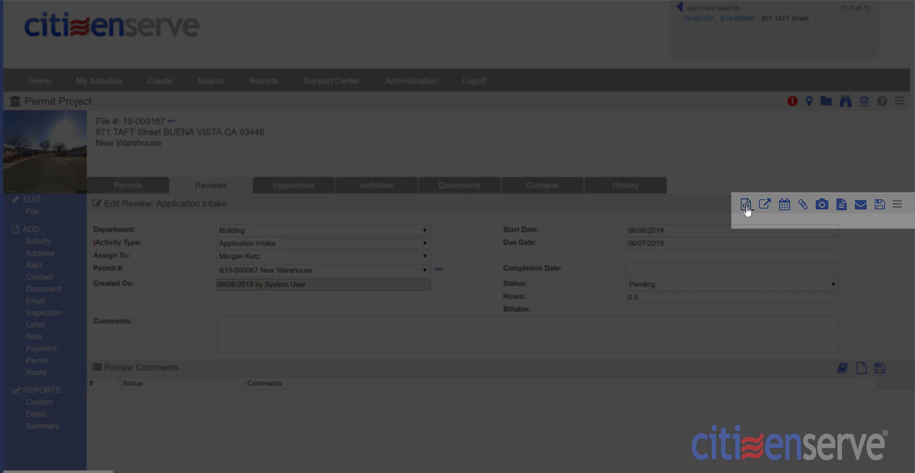
Open Warehouse Site Plan v2 for markup from the Application Intake review and import the Warehouse Site Plan v1 markups, viewing page 3
{"action": "left_click", "coordinate": [747, 206]}
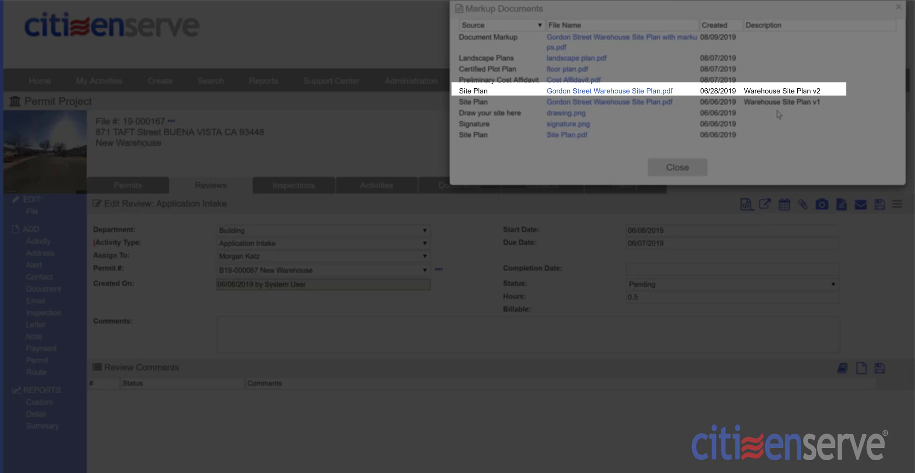
{"action": "left_click", "coordinate": [608, 92]}
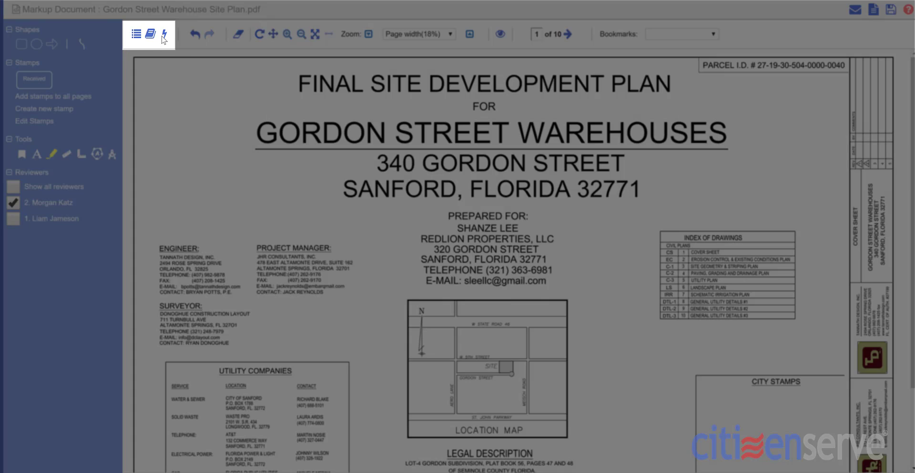
{"action": "left_click", "coordinate": [164, 36]}
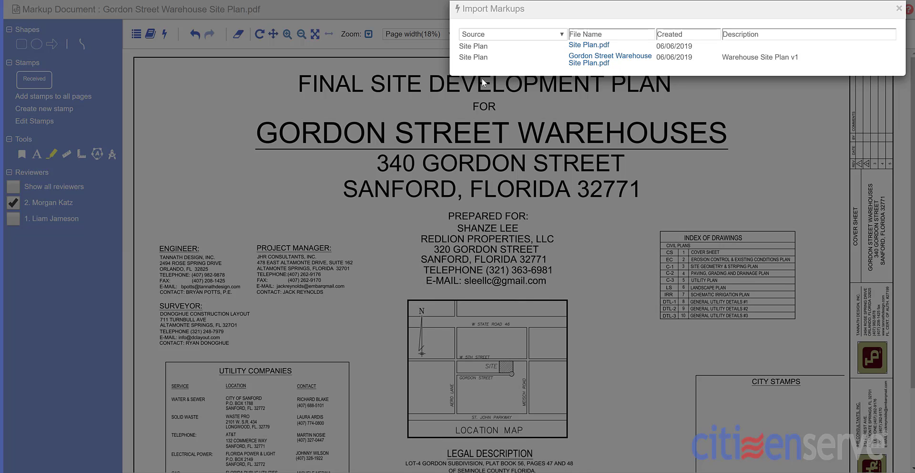
{"action": "left_click", "coordinate": [590, 63]}
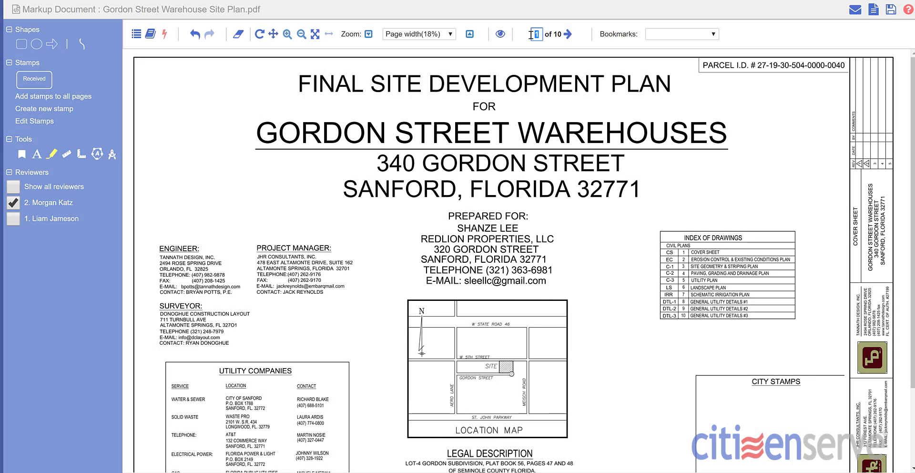
{"action": "left_click", "coordinate": [569, 38]}
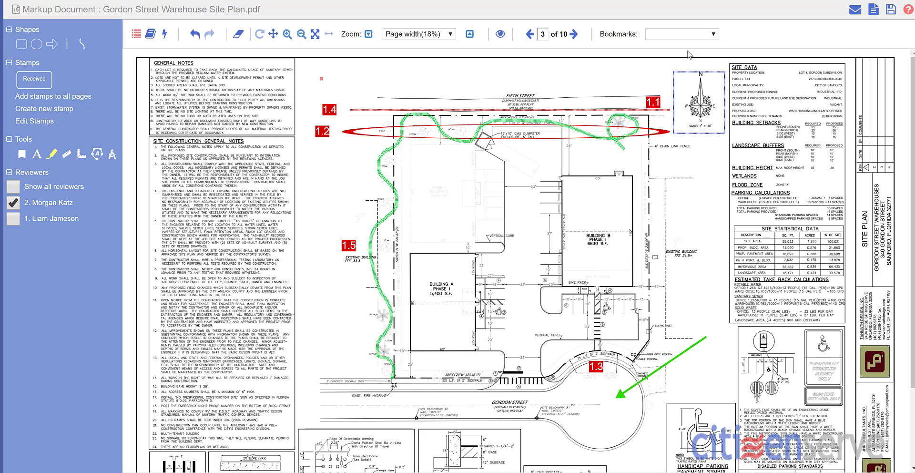